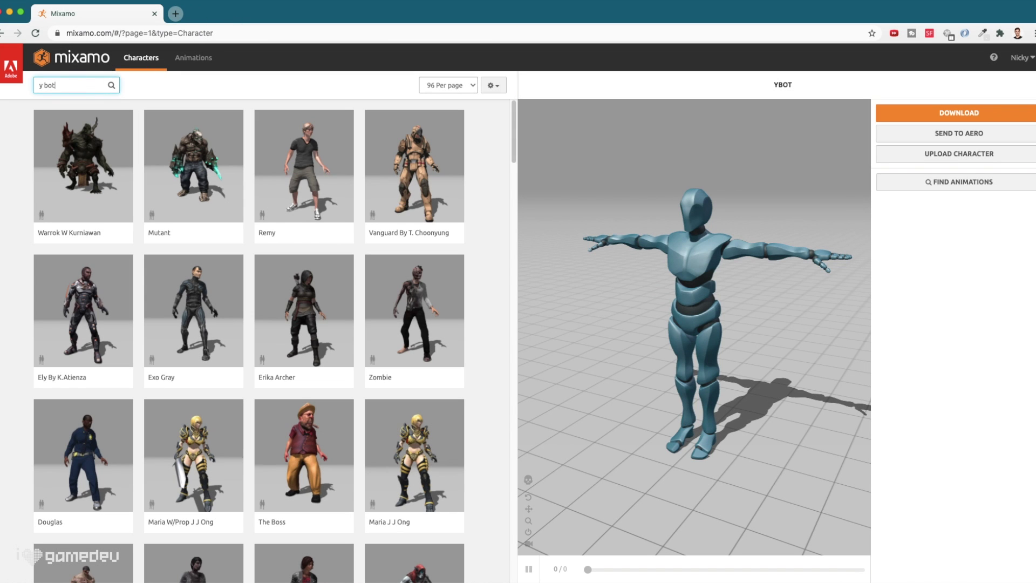
# Search Mixamo characters for 'y bot' and pick the Y Bot character
pyautogui.press('Return')
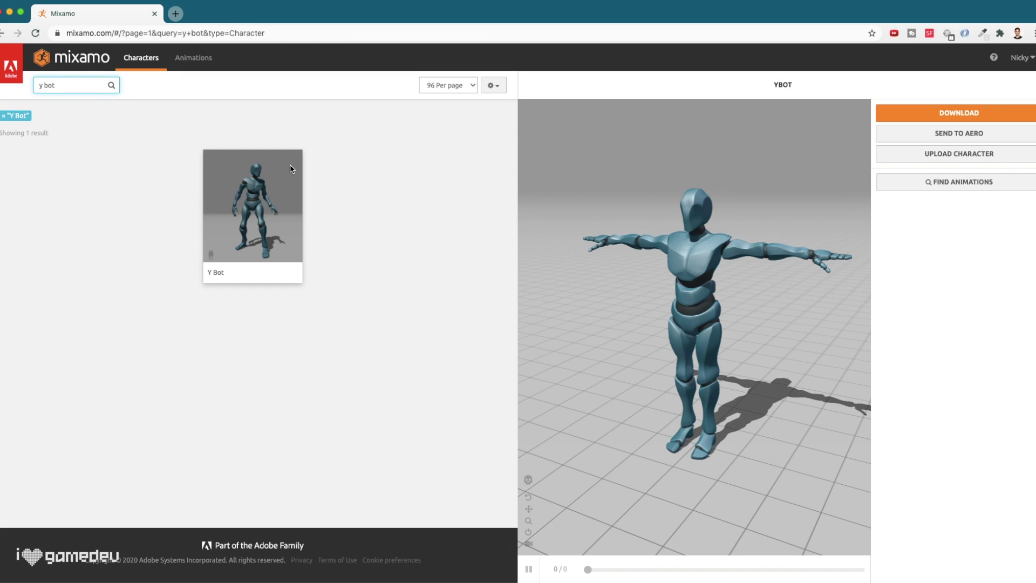
pyautogui.click(292, 169)
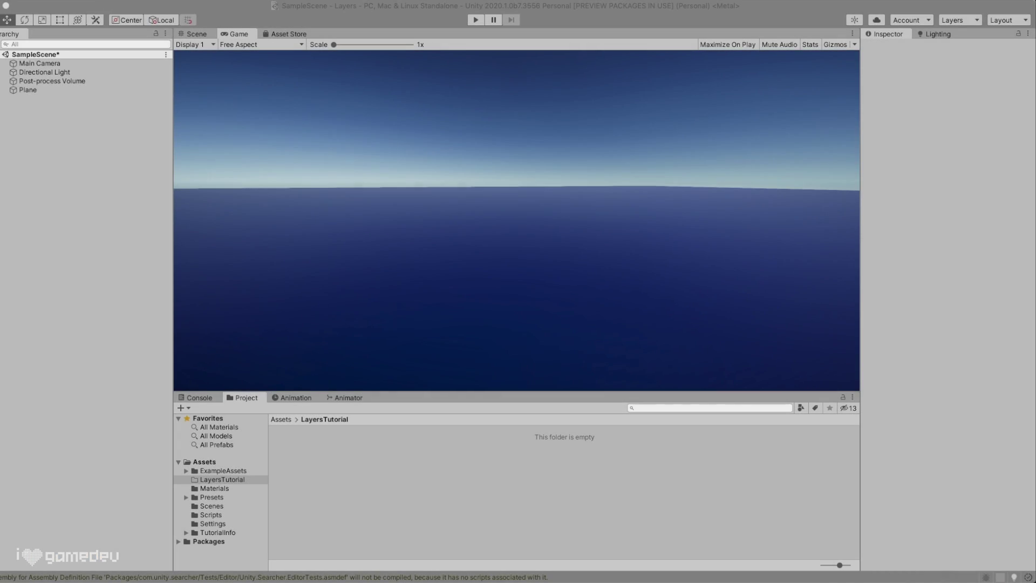
# Import the ybot files into LayersTutorial and set ybot@Idle's rig to Humanoid
pyautogui.moveTo(0, 224); pyautogui.dragTo(407, 468)
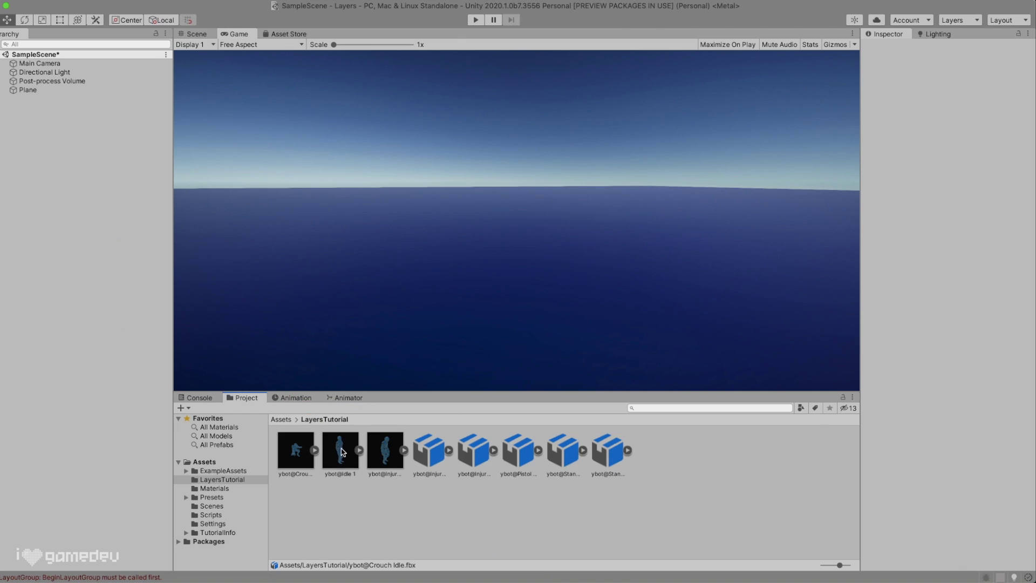
pyautogui.click(342, 451)
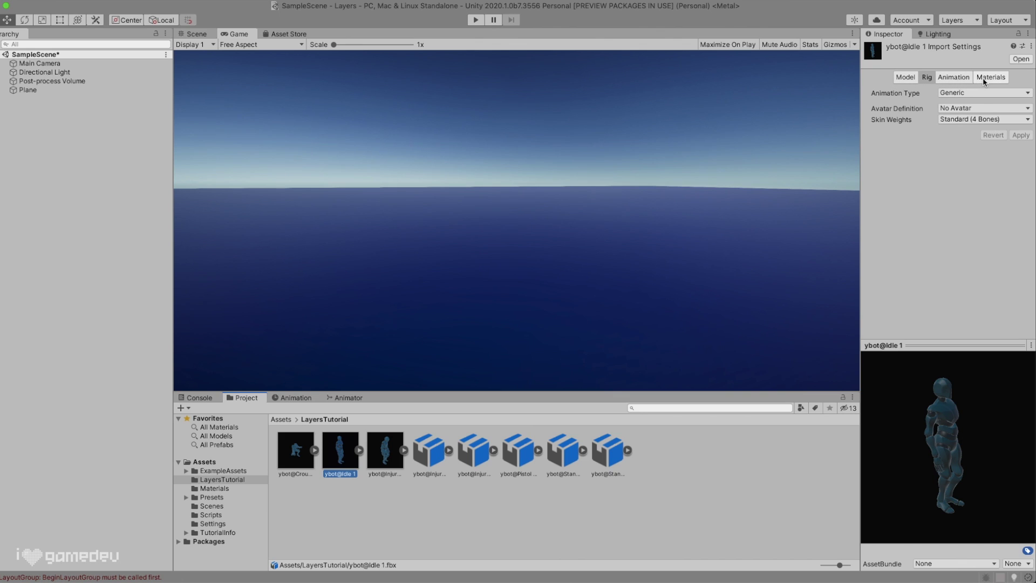
pyautogui.click(980, 91)
pyautogui.click(983, 99)
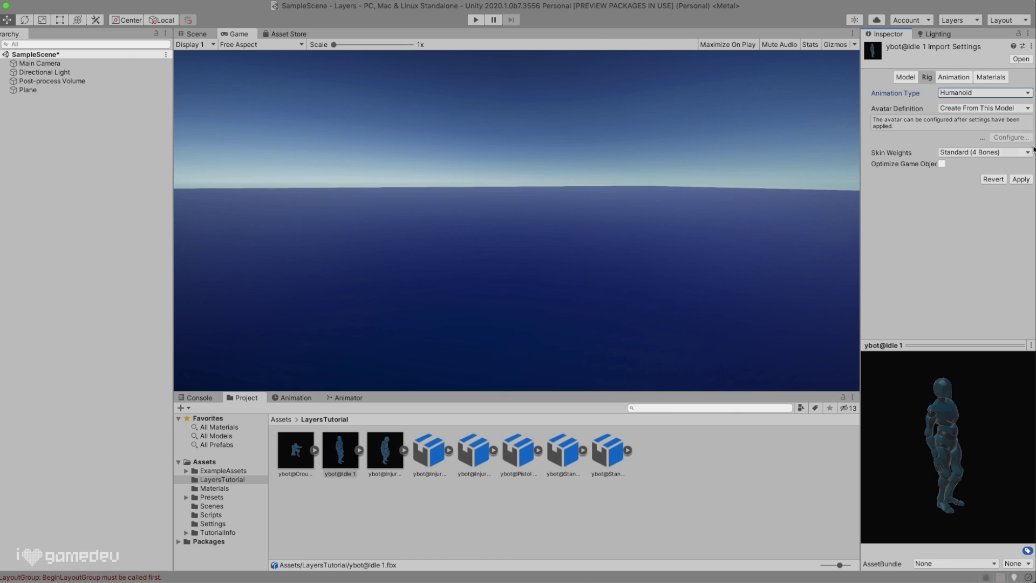
pyautogui.click(1022, 180)
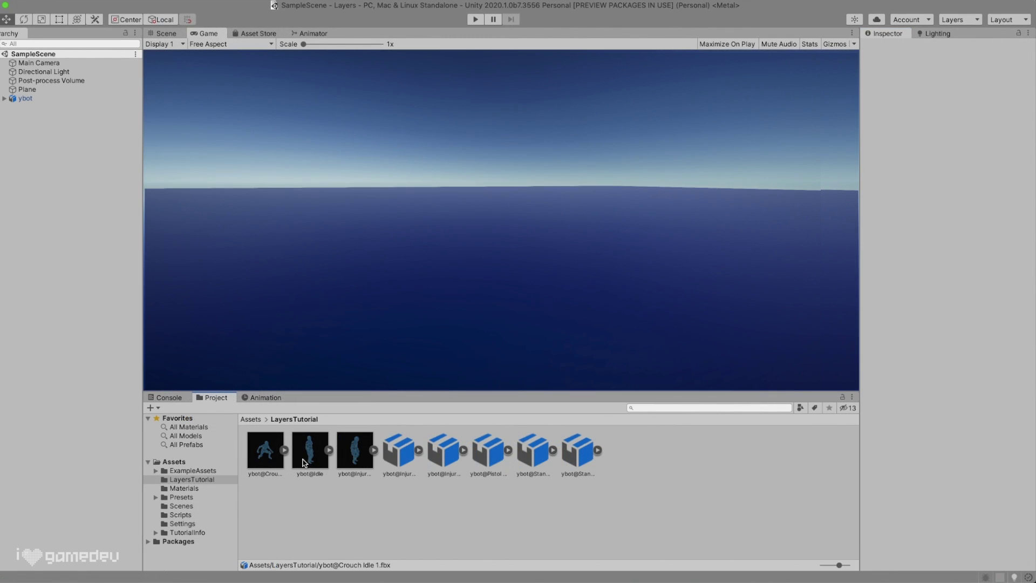
# Make the other seven files Humanoid, copying the ybot@IdleAvatar avatar
pyautogui.click(265, 450)
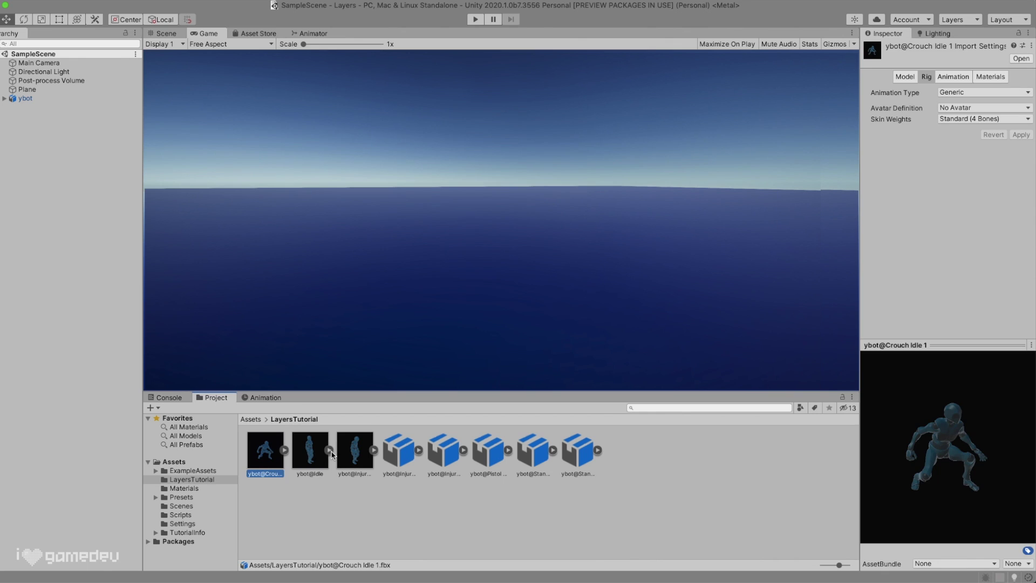
pyautogui.keyDown('super'); pyautogui.click(354, 455); pyautogui.keyUp('super')
pyautogui.keyDown('super'); pyautogui.click(408, 446); pyautogui.keyUp('super')
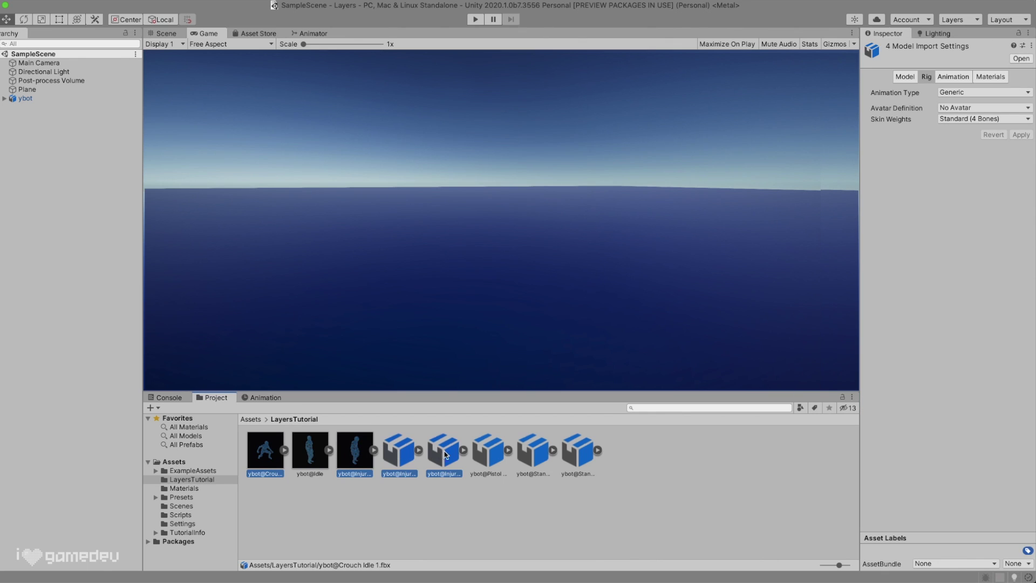
pyautogui.keyDown('super'); pyautogui.click(567, 456); pyautogui.keyUp('super')
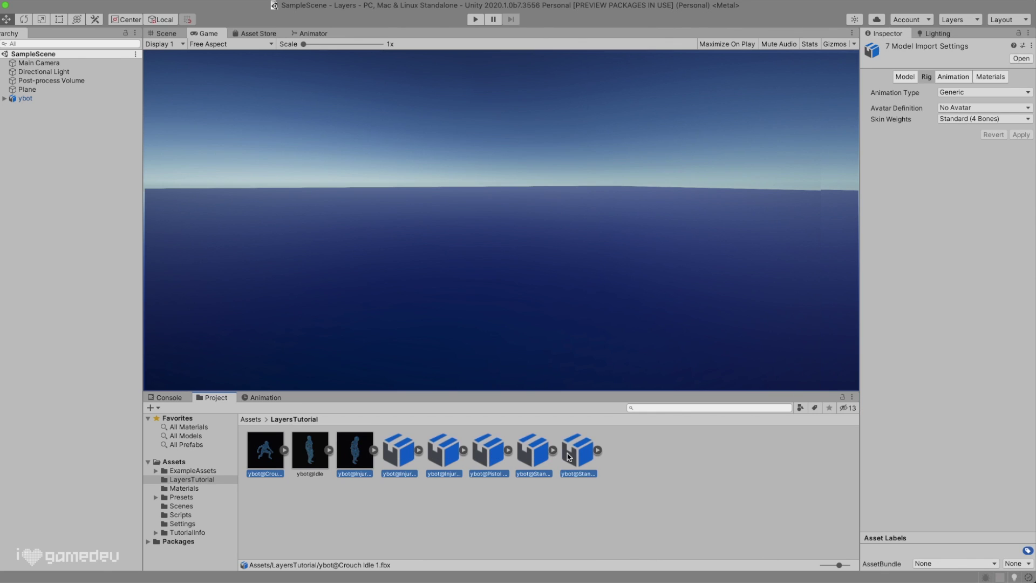
pyautogui.click(959, 93)
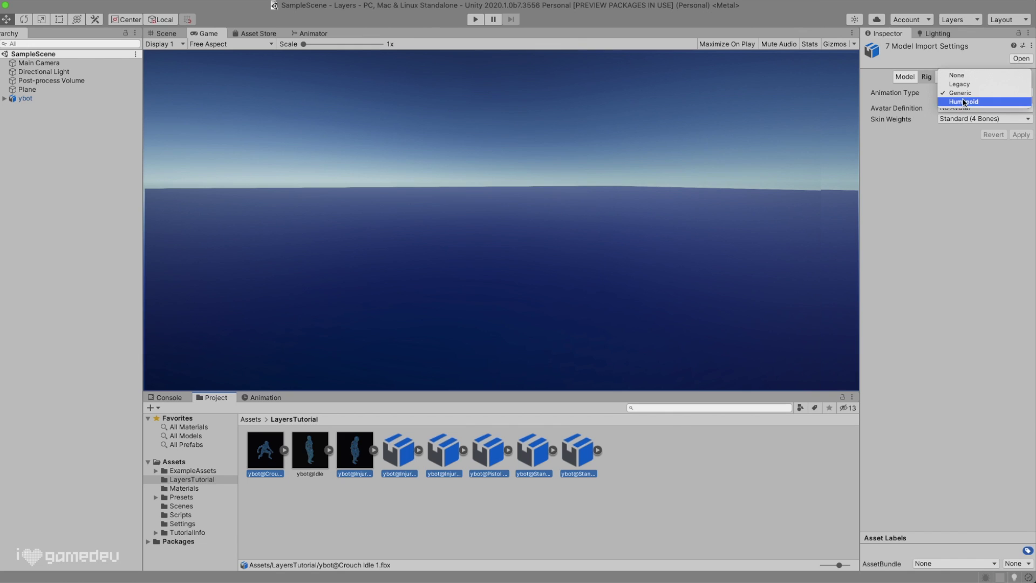
pyautogui.click(965, 102)
pyautogui.click(969, 107)
pyautogui.click(995, 119)
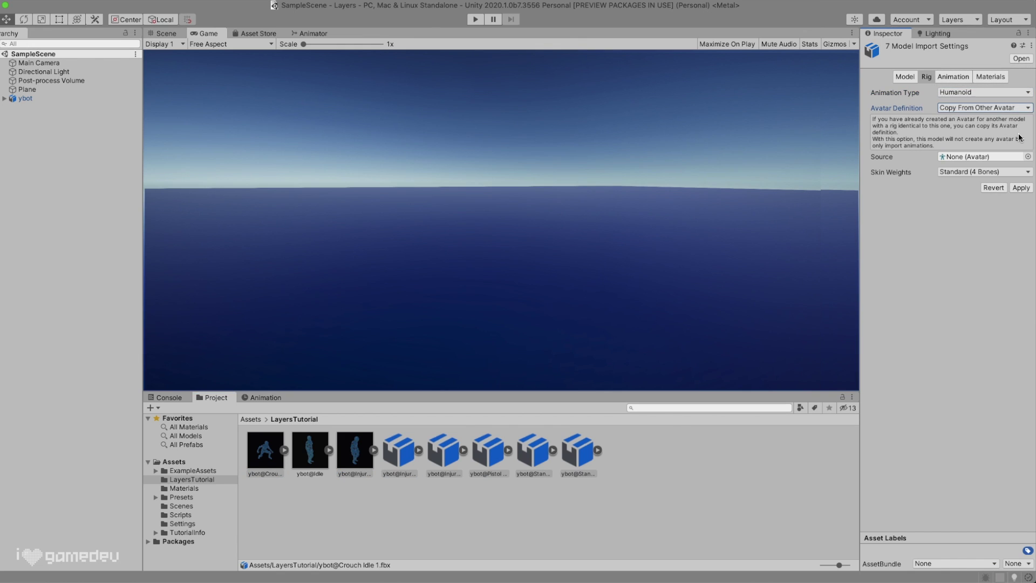
pyautogui.click(1026, 157)
pyautogui.doubleClick(987, 197)
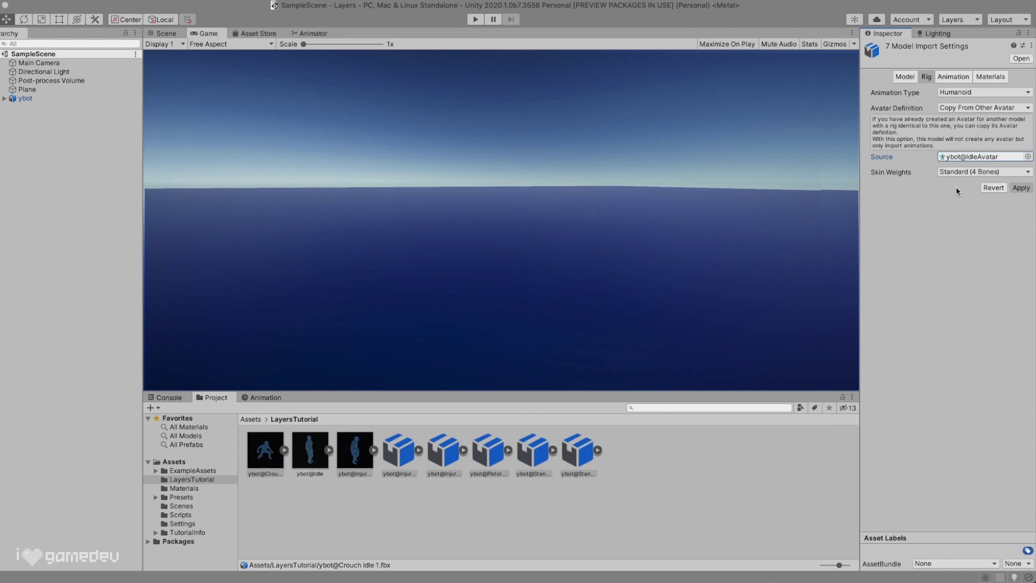
pyautogui.click(1021, 188)
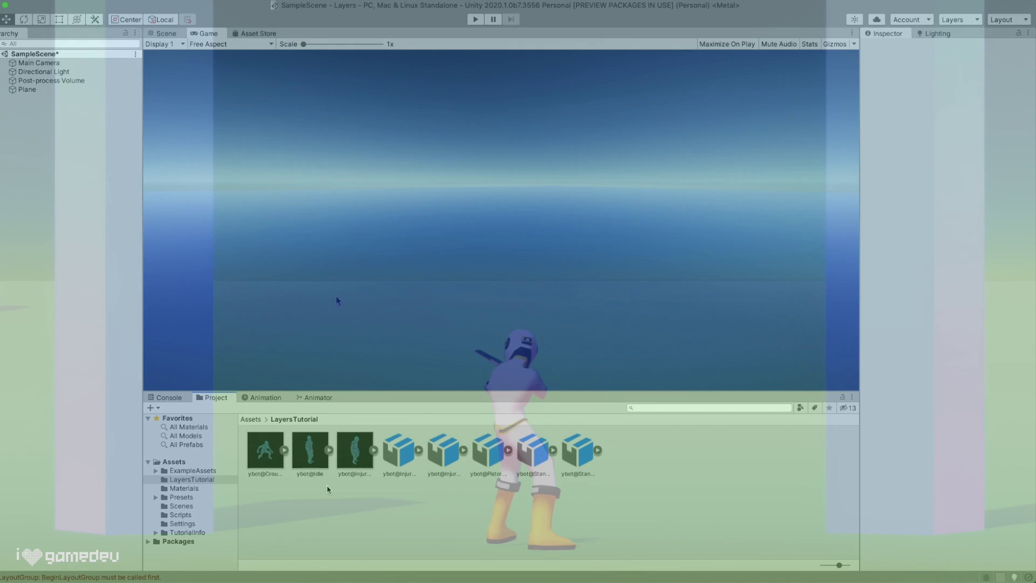
# Place the ybot@Idle model in the scene and rename it ybot
pyautogui.click(315, 459)
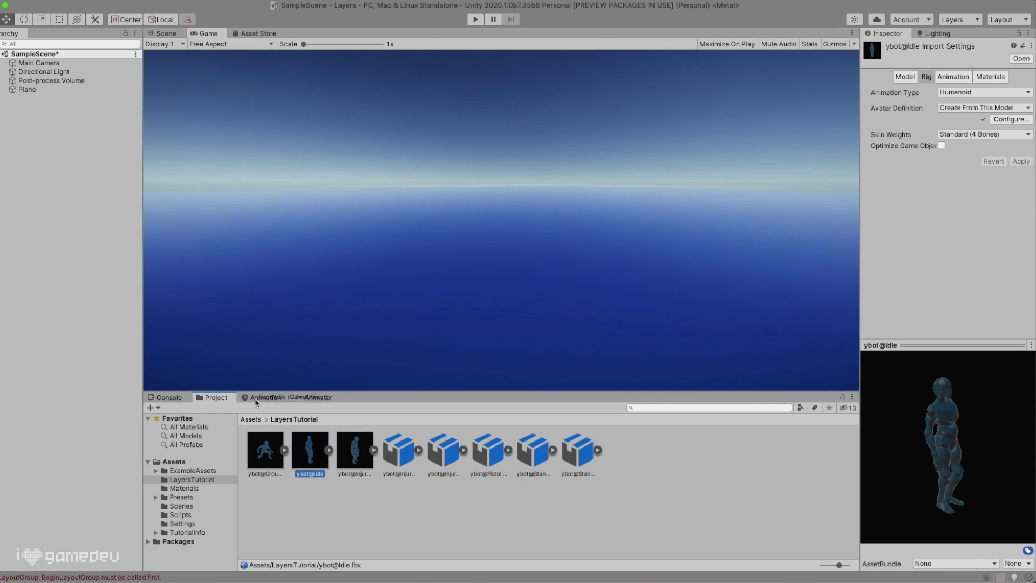
pyautogui.moveTo(255, 402); pyautogui.dragTo(18, 116)
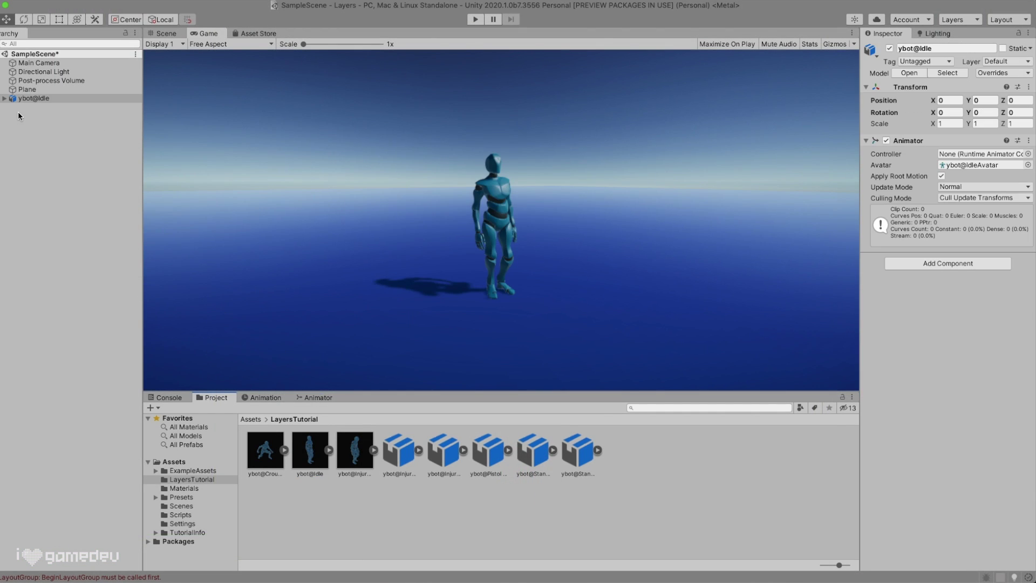
pyautogui.click(33, 98)
pyautogui.click(33, 98)
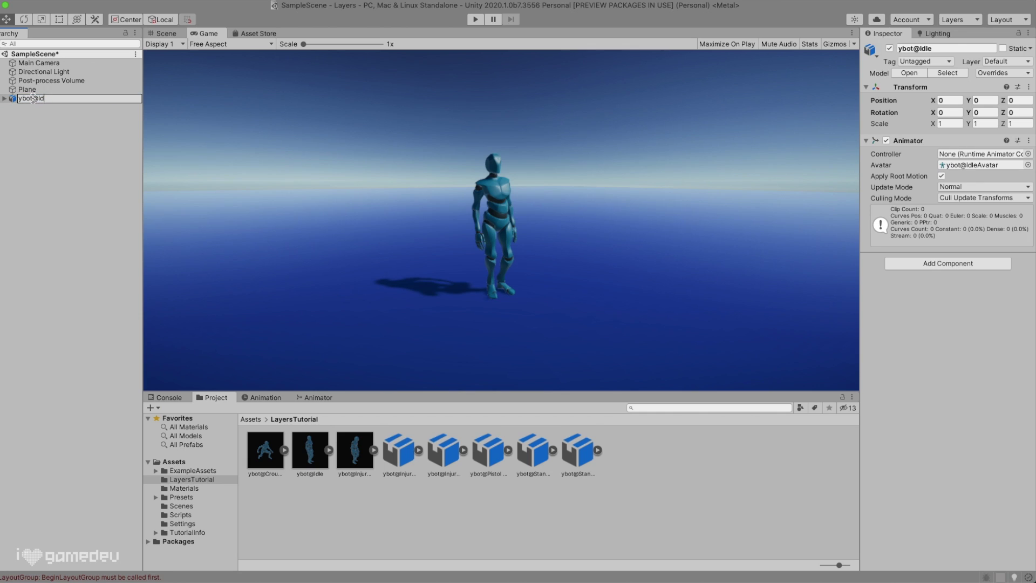
pyautogui.press('Return')
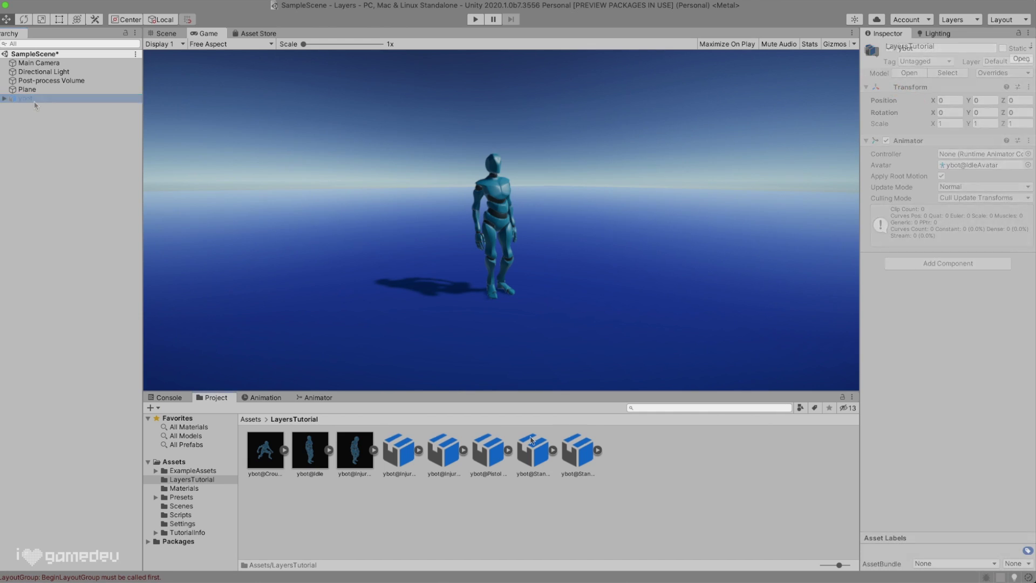
# Create an Animator Controller asset named LayersDemoAnimator in LayersTutorial
pyautogui.rightClick(412, 544)
pyautogui.moveTo(488, 299)
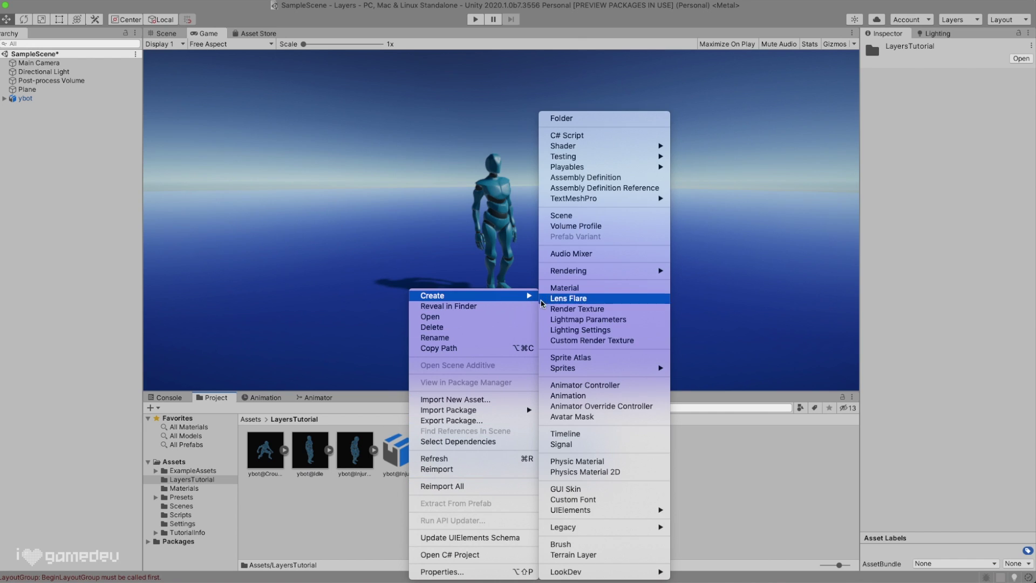
pyautogui.click(583, 385)
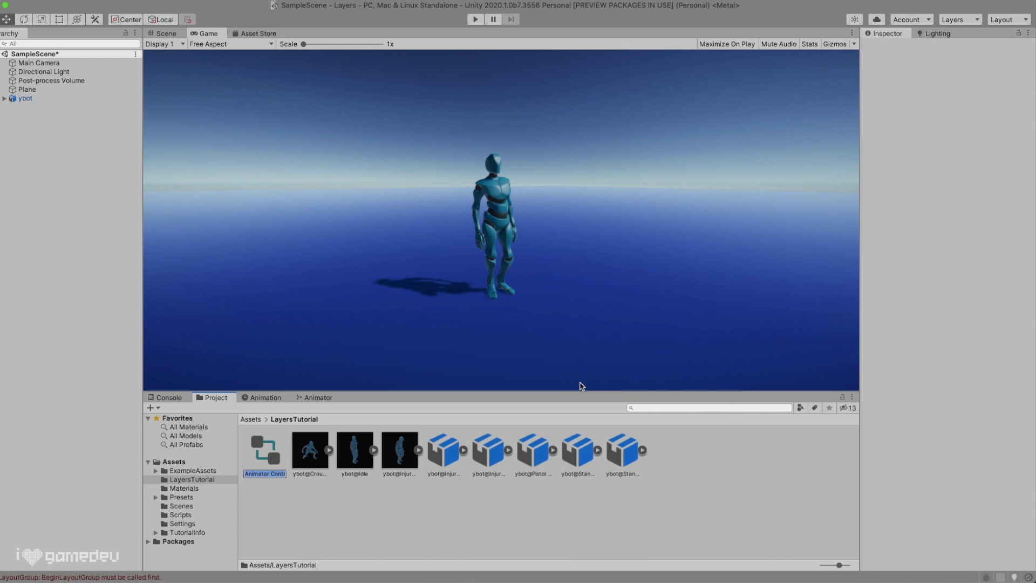
pyautogui.write('LayersDemo')
pyautogui.press('Return')
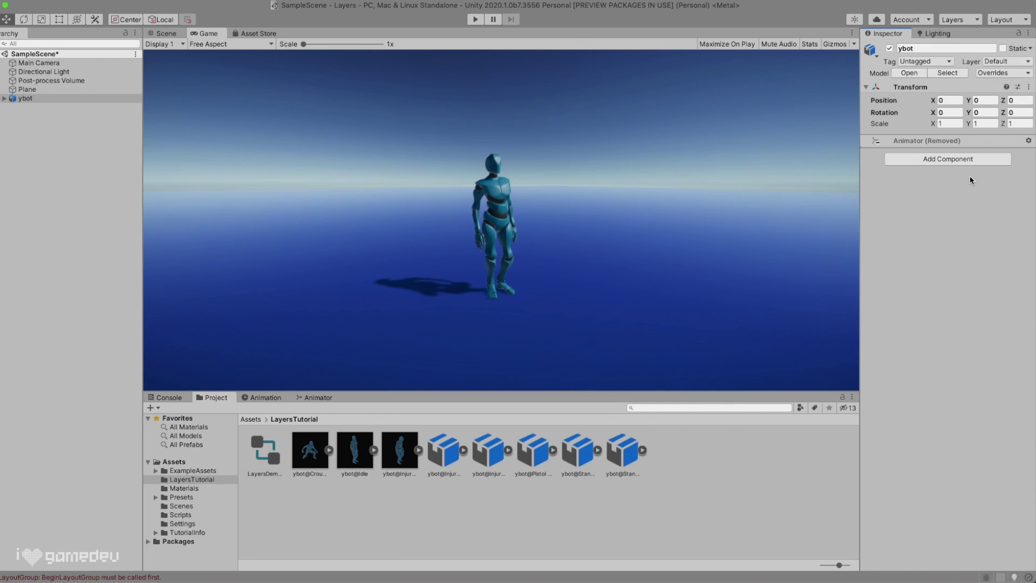
# Give ybot an Animator using LayersDemoAnimator and the ybot@IdleAvatar avatar
pyautogui.click(967, 162)
pyautogui.write('animator')
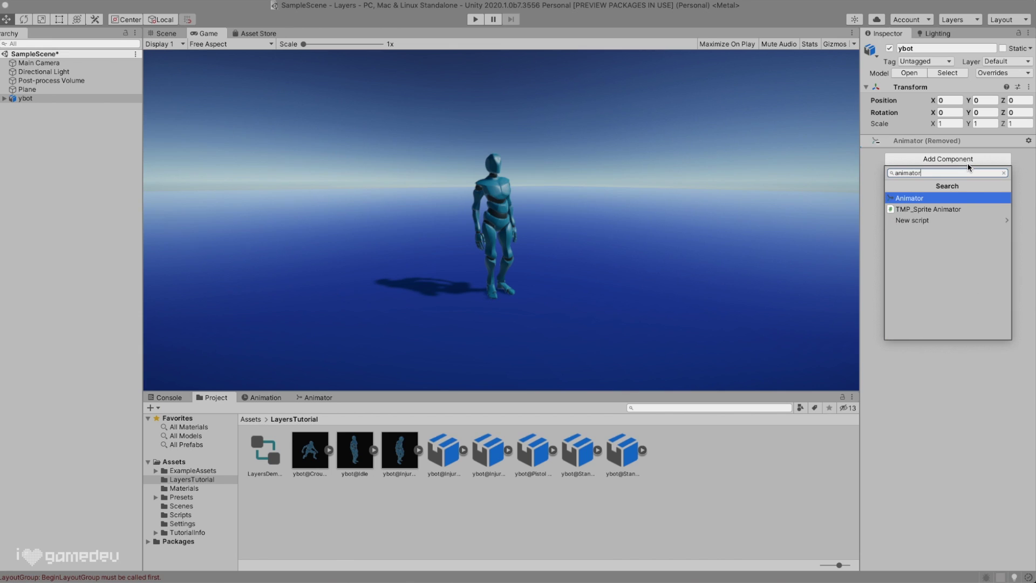
pyautogui.press('Return')
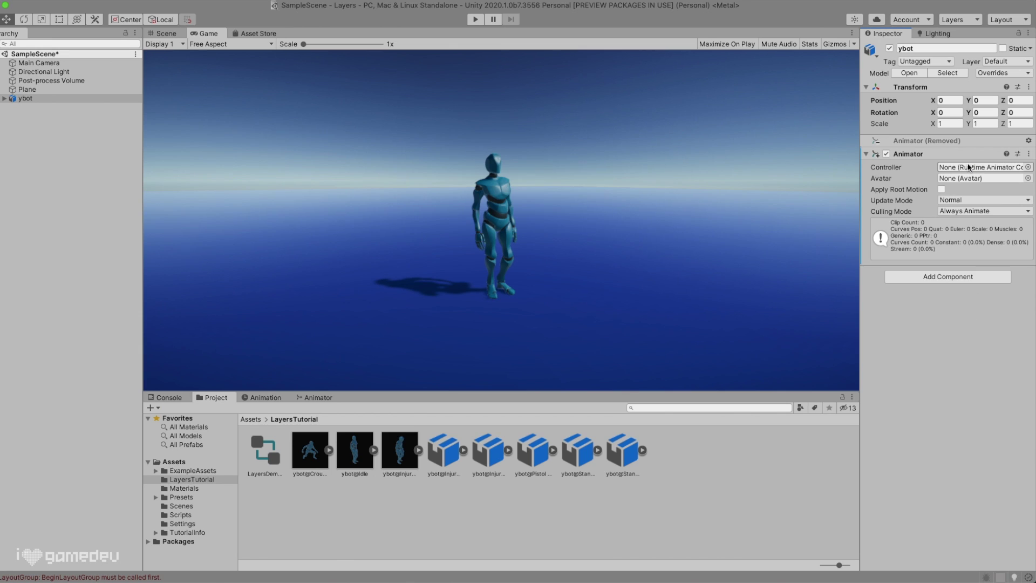
pyautogui.click(1028, 167)
pyautogui.doubleClick(995, 206)
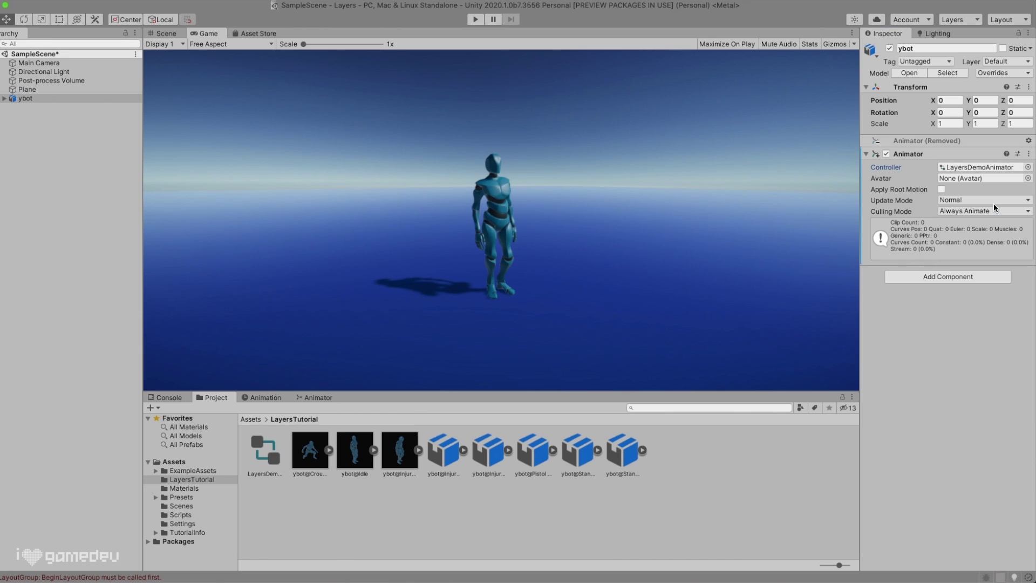
pyautogui.click(1029, 180)
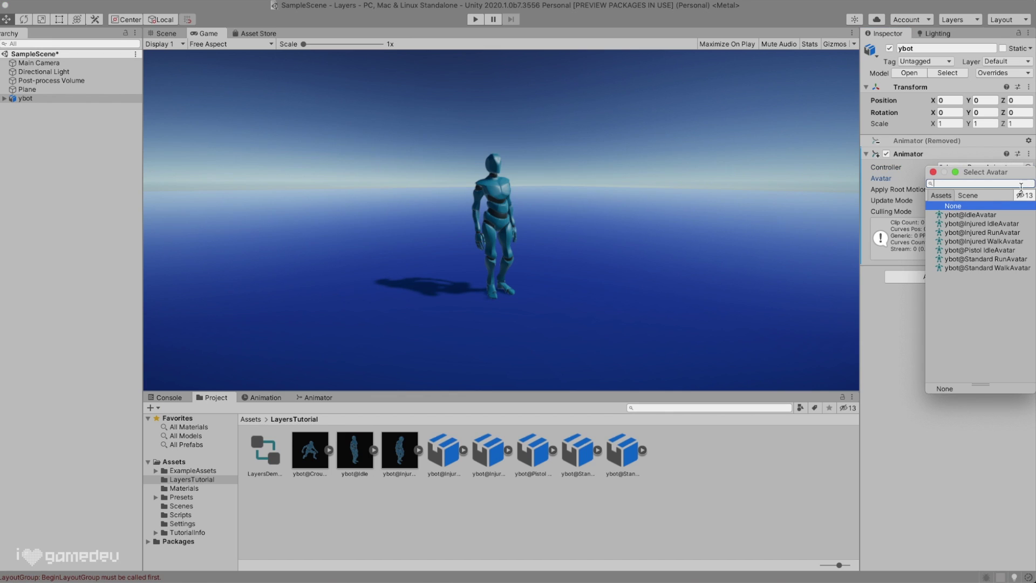
pyautogui.doubleClick(991, 215)
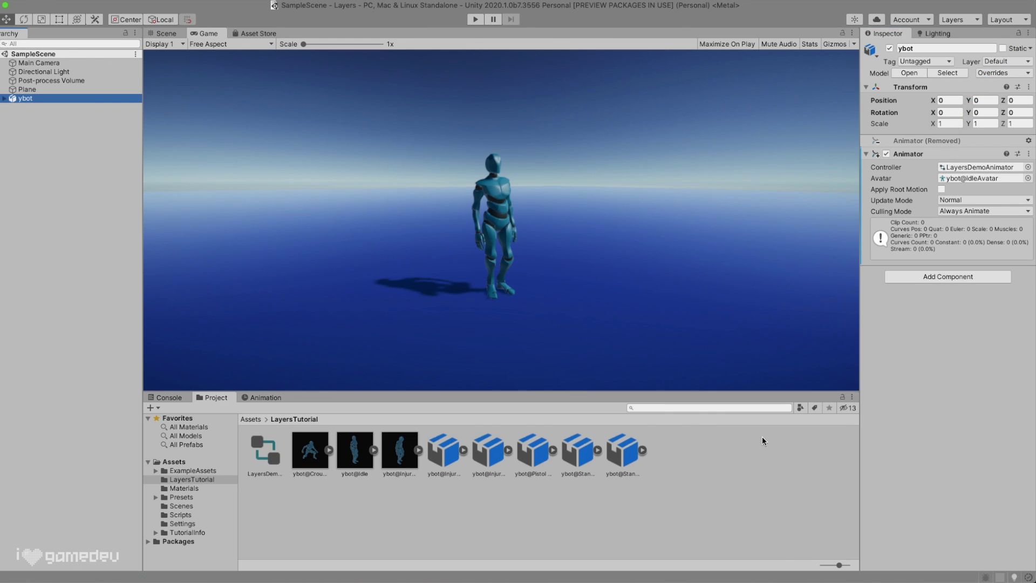
# Duplicate the Standard Walk clip as humanoidWalk and enable Loop Time
pyautogui.click(642, 449)
pyautogui.click(718, 453)
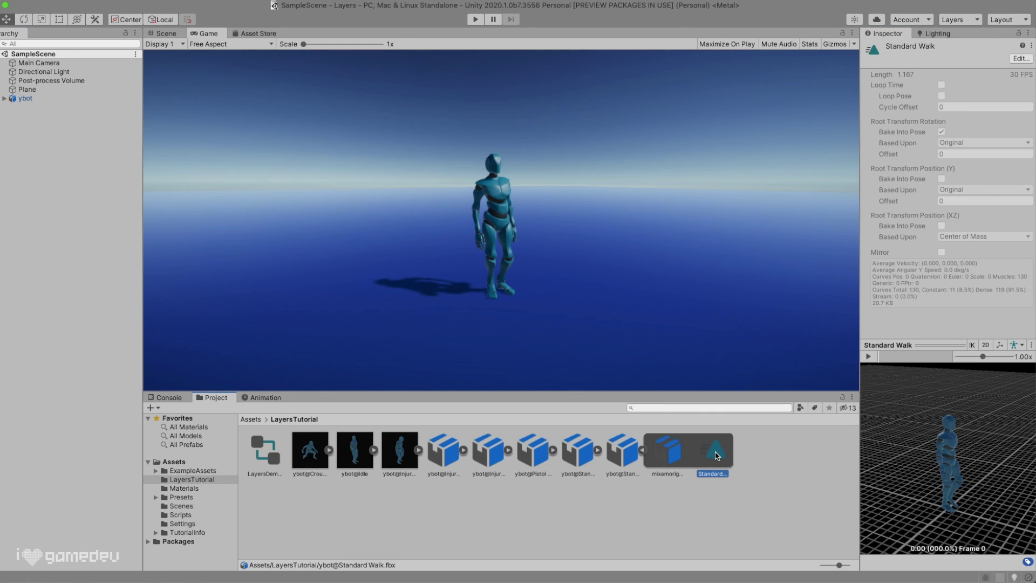
pyautogui.press('super+d')
pyautogui.click(305, 474)
pyautogui.write('humanoidWalk')
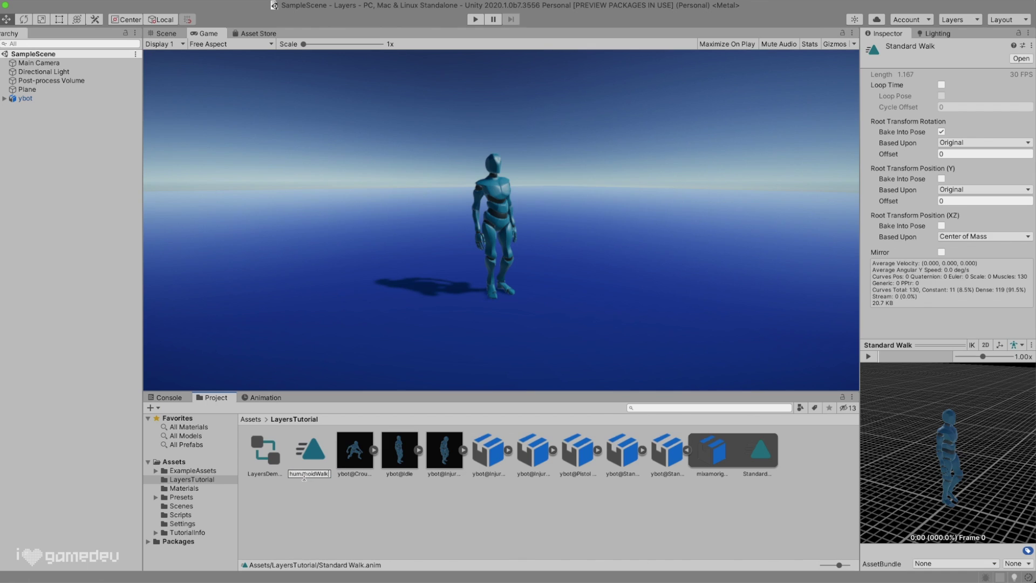
pyautogui.press('Return')
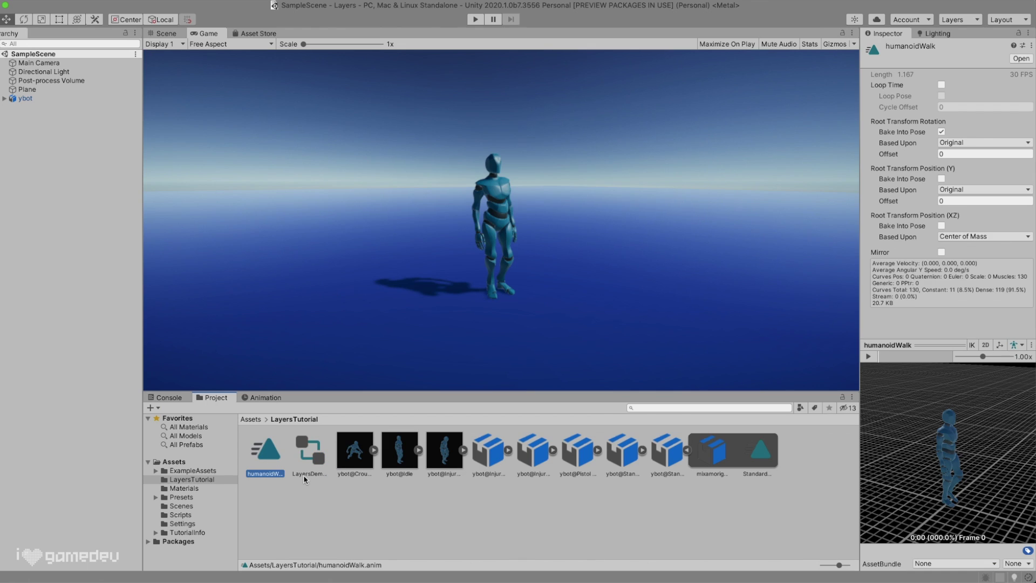
pyautogui.click(941, 85)
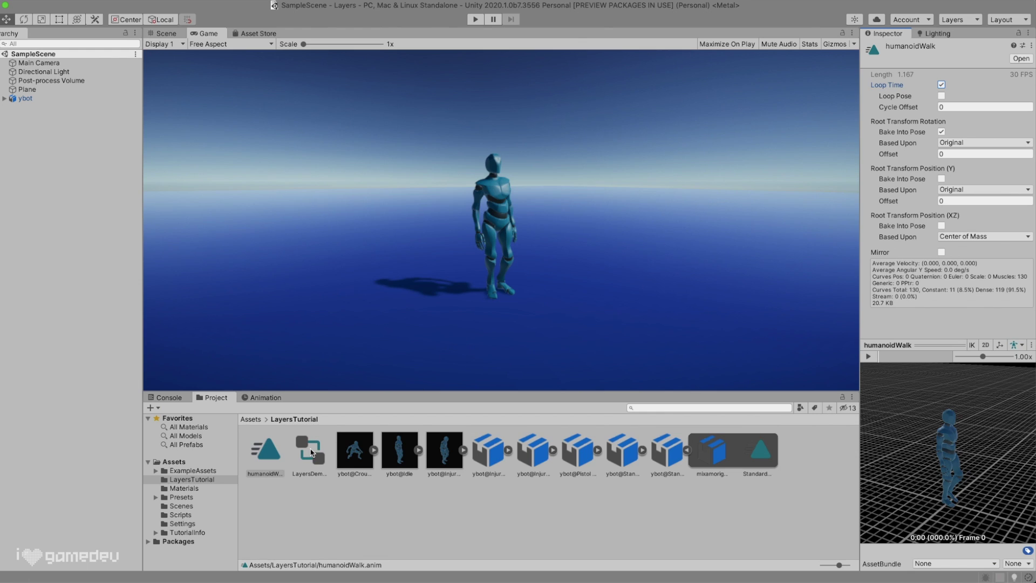
# Add humanoidWalk as the Base Layer state and run the scene
pyautogui.doubleClick(311, 454)
pyautogui.moveTo(265, 450); pyautogui.dragTo(640, 241)
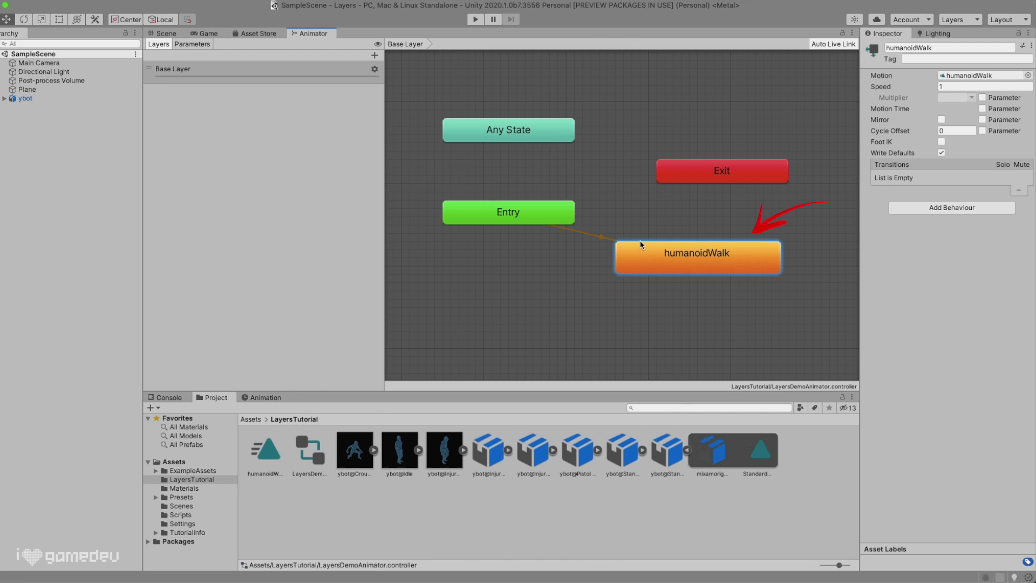
pyautogui.click(475, 20)
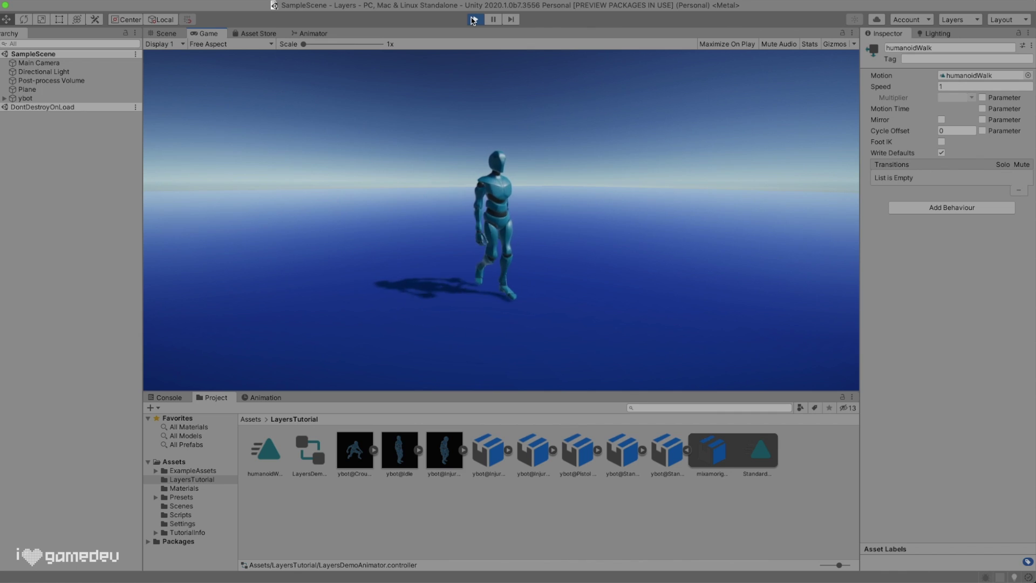
# Stop Play mode and add a layer named aiming, moving its Exit node beside Entry
pyautogui.click(474, 20)
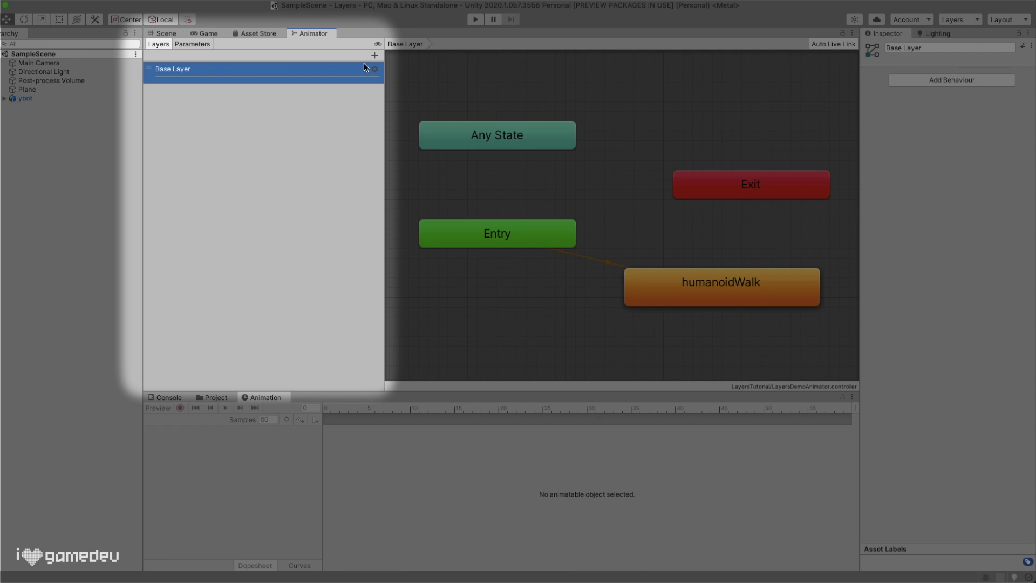
pyautogui.click(374, 55)
pyautogui.write('a')
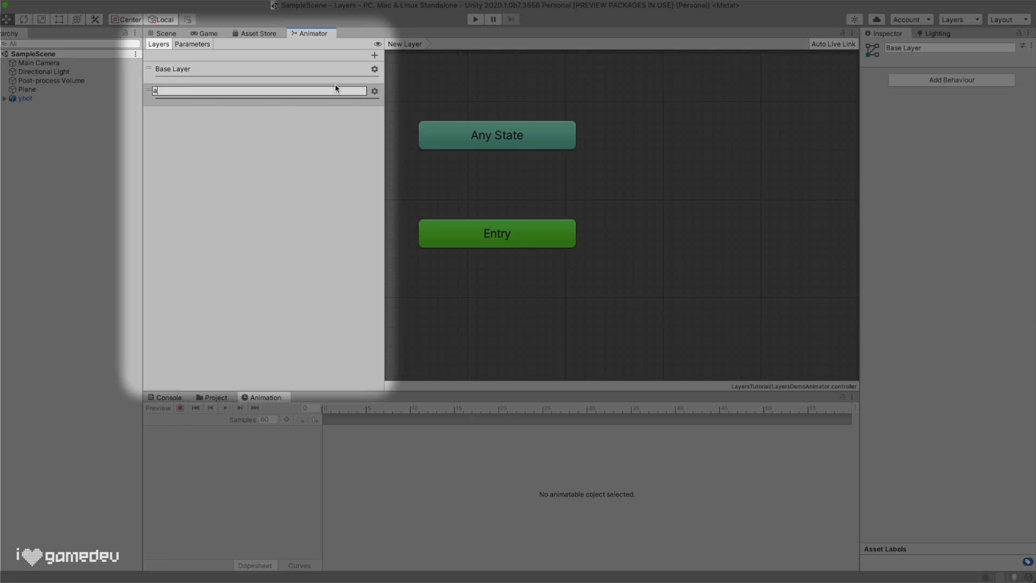
pyautogui.write('iming')
pyautogui.press('Return')
pyautogui.scroll(-5, 487, 179)
pyautogui.click(805, 204)
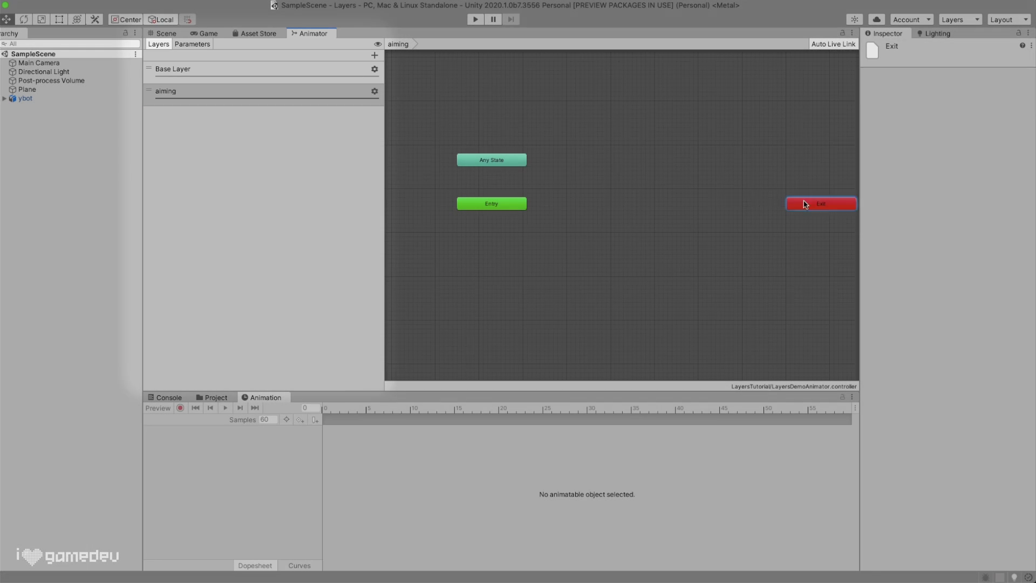
pyautogui.moveTo(805, 204); pyautogui.dragTo(564, 181)
pyautogui.scroll(5, 481, 193)
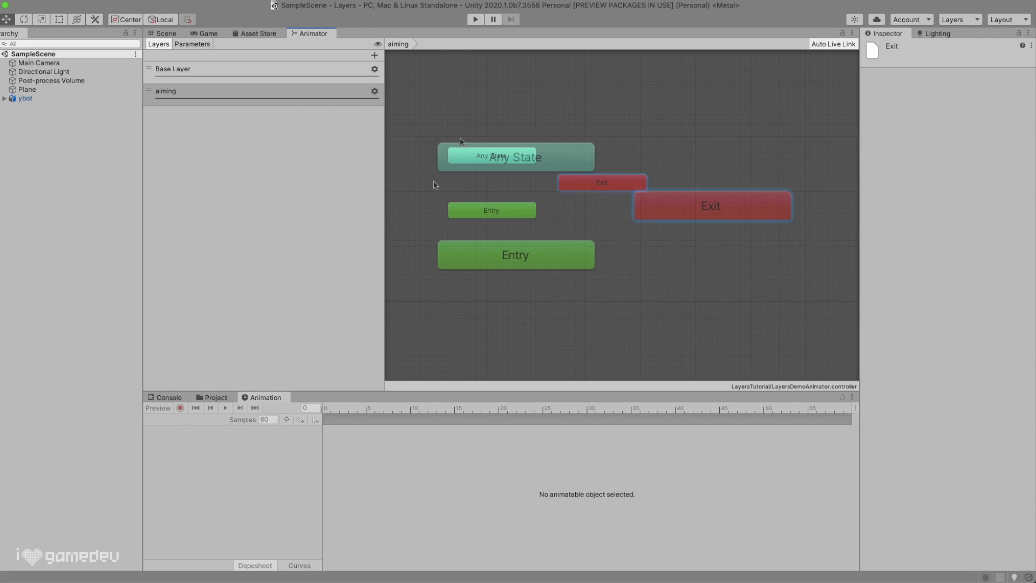
pyautogui.click(482, 194)
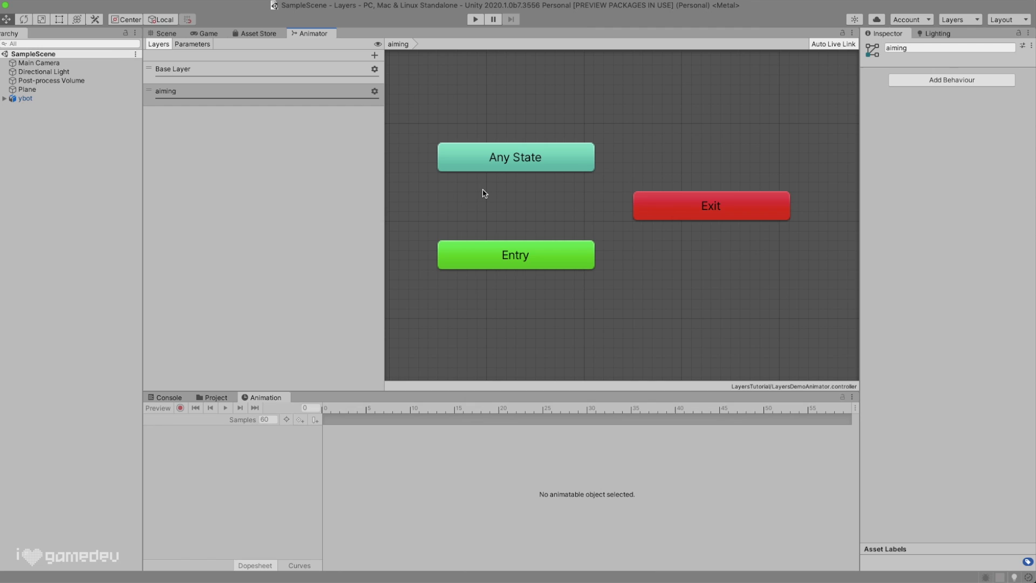
# Copy Pistol Idle as looping humanoidPistolIdle, make it aiming's default state, and run
pyautogui.click(214, 397)
pyautogui.click(597, 450)
pyautogui.click(675, 454)
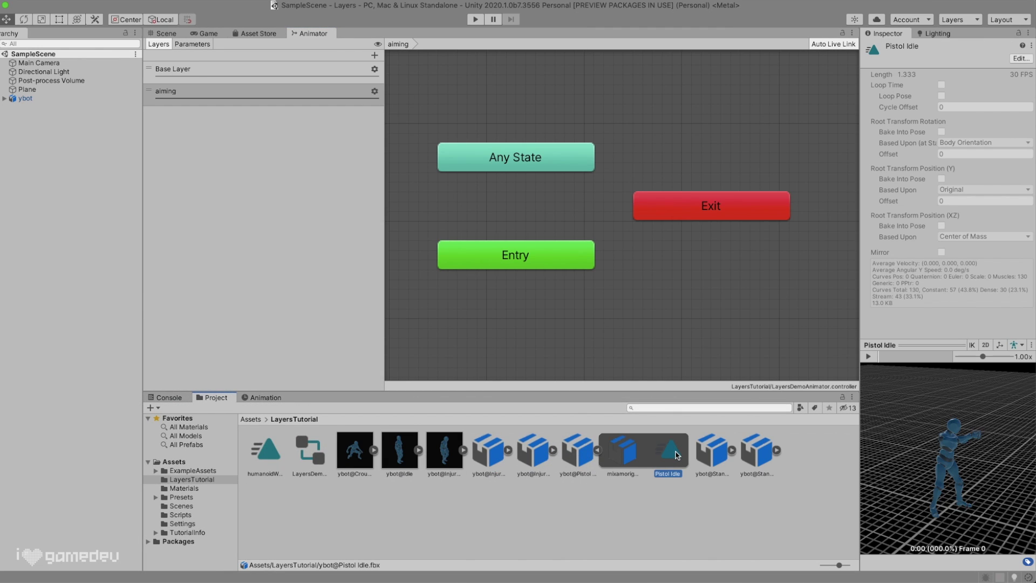
pyautogui.hotkey('ctrl', 'd')
pyautogui.click(348, 473)
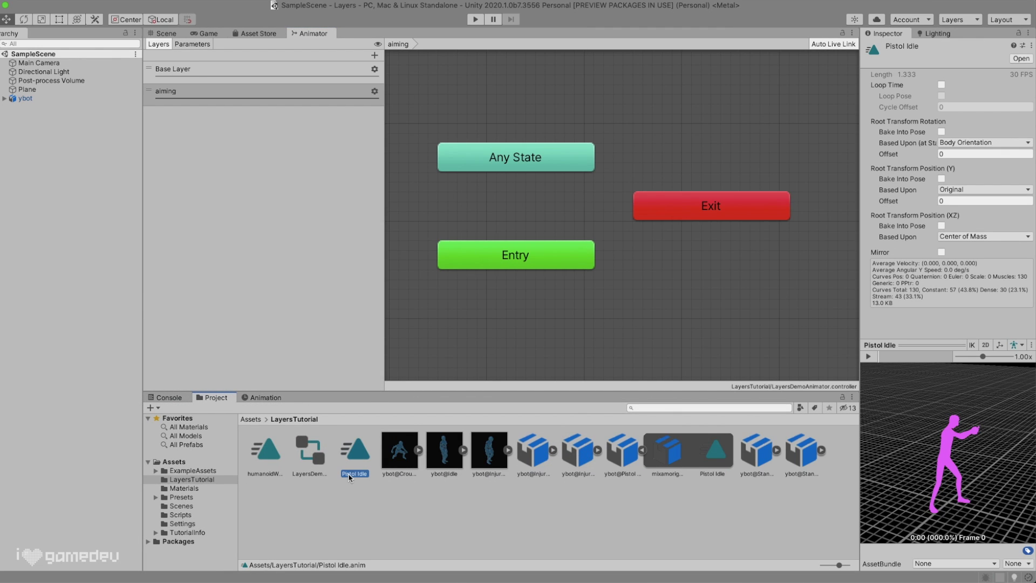
pyautogui.write('humanoidPistolIdle')
pyautogui.press('Return')
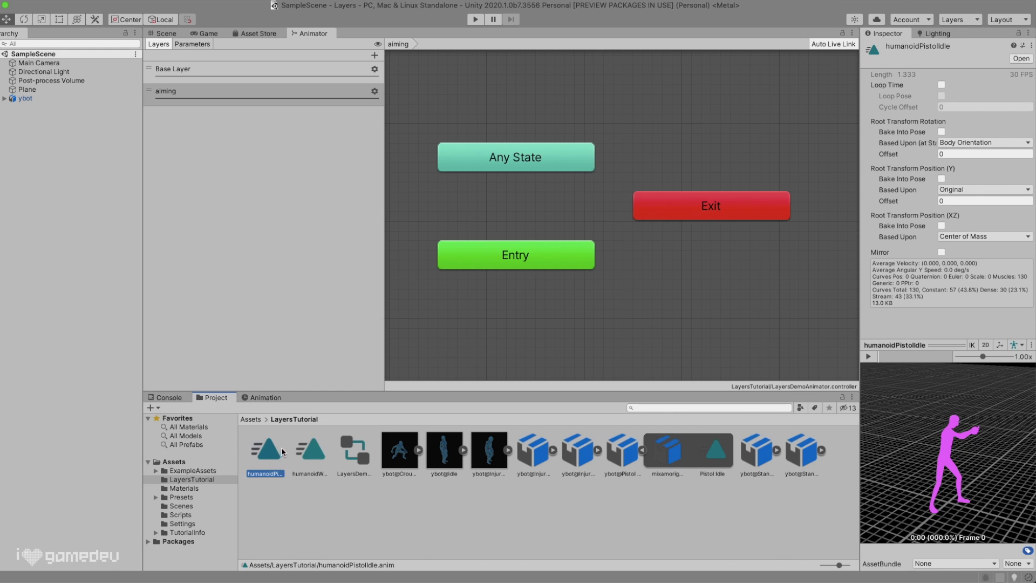
pyautogui.click(941, 85)
pyautogui.moveTo(271, 464); pyautogui.dragTo(665, 289)
pyautogui.click(474, 19)
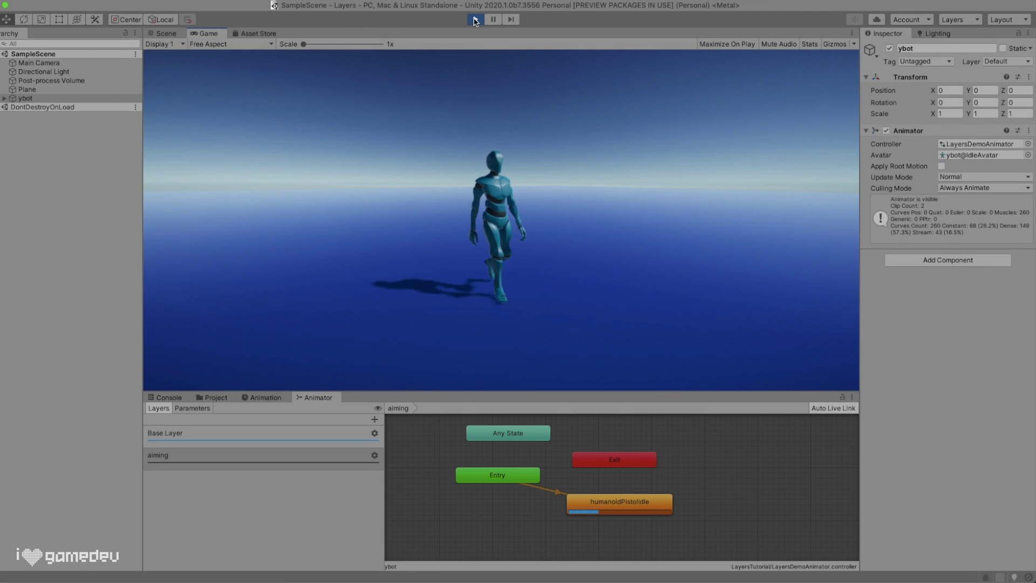
# Stop Play mode and view the aiming layer's settings: weight 0, Override blending
pyautogui.click(474, 20)
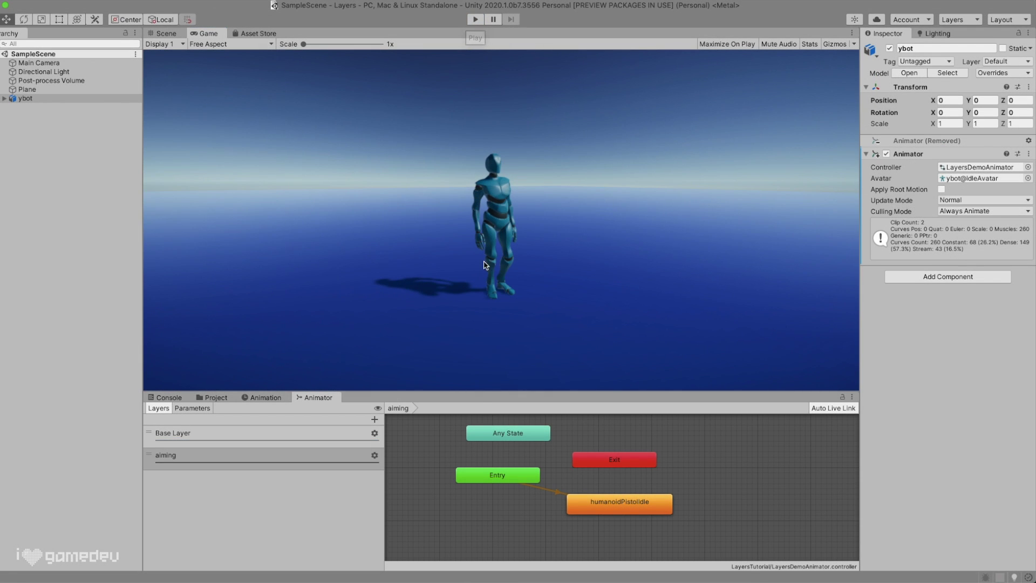
pyautogui.click(375, 456)
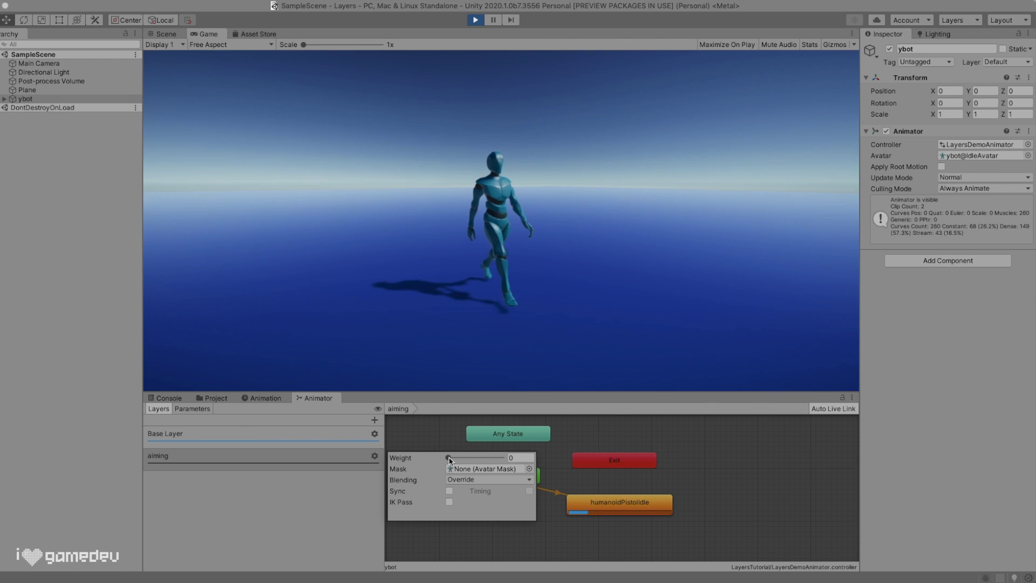
# Raise aiming's weight from 0.2 toward 0.99, and set EXAMPLE_PRIORITY's weight to 1
pyautogui.moveTo(450, 460); pyautogui.dragTo(515, 462)
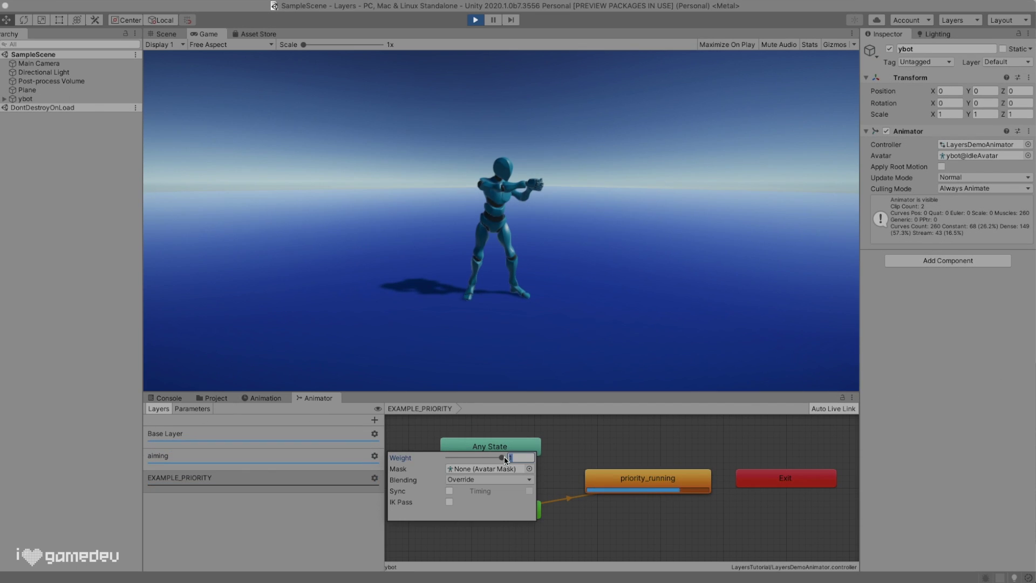
pyautogui.click(375, 478)
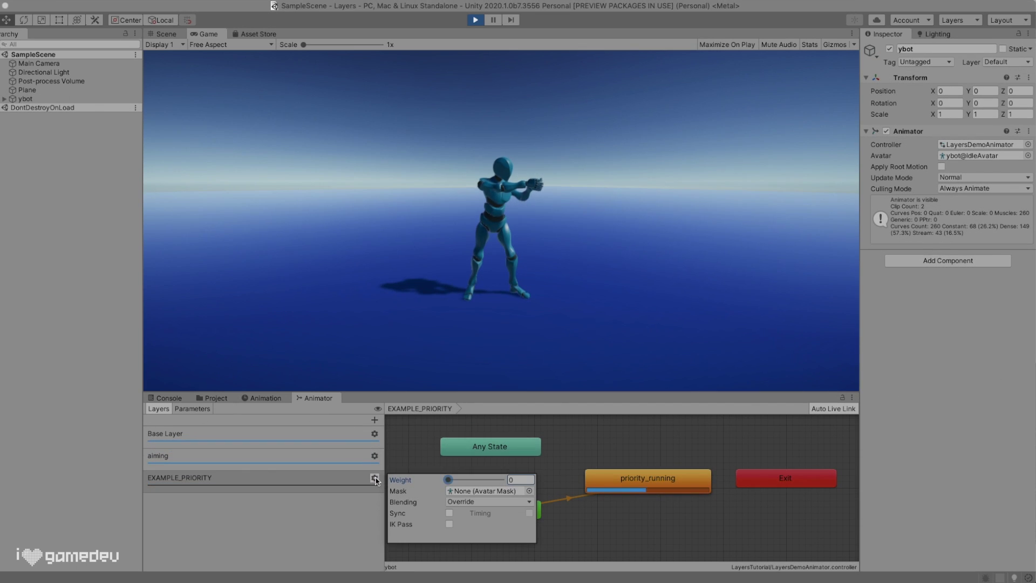
pyautogui.moveTo(450, 482); pyautogui.dragTo(505, 486)
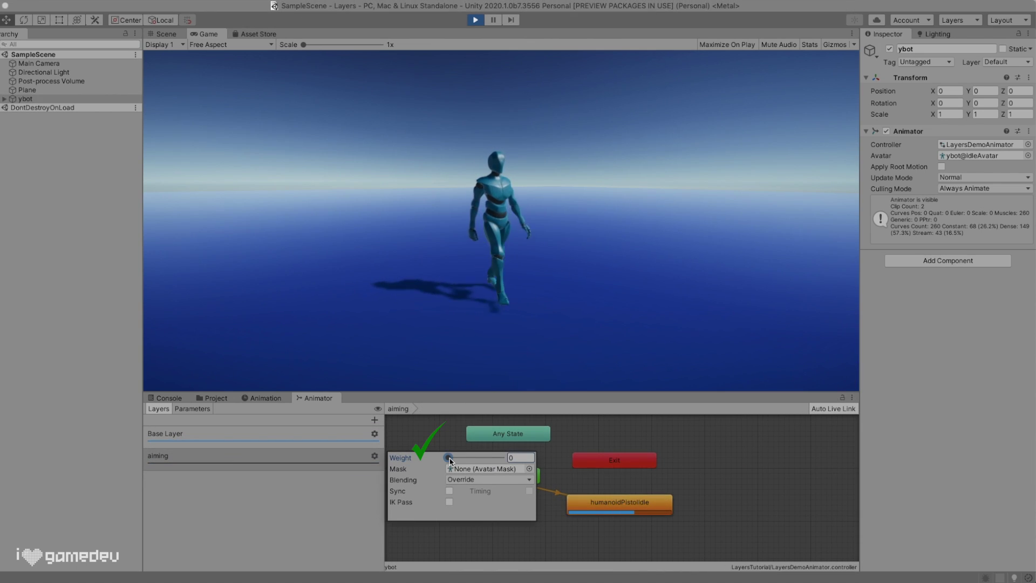
pyautogui.moveTo(450, 460); pyautogui.dragTo(527, 463)
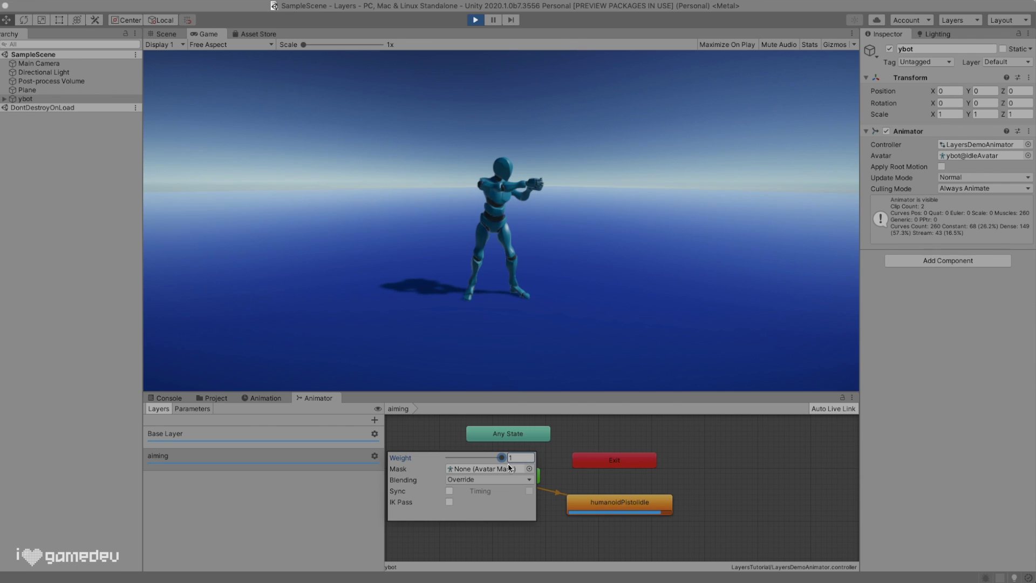
pyautogui.moveTo(508, 463); pyautogui.dragTo(500, 468)
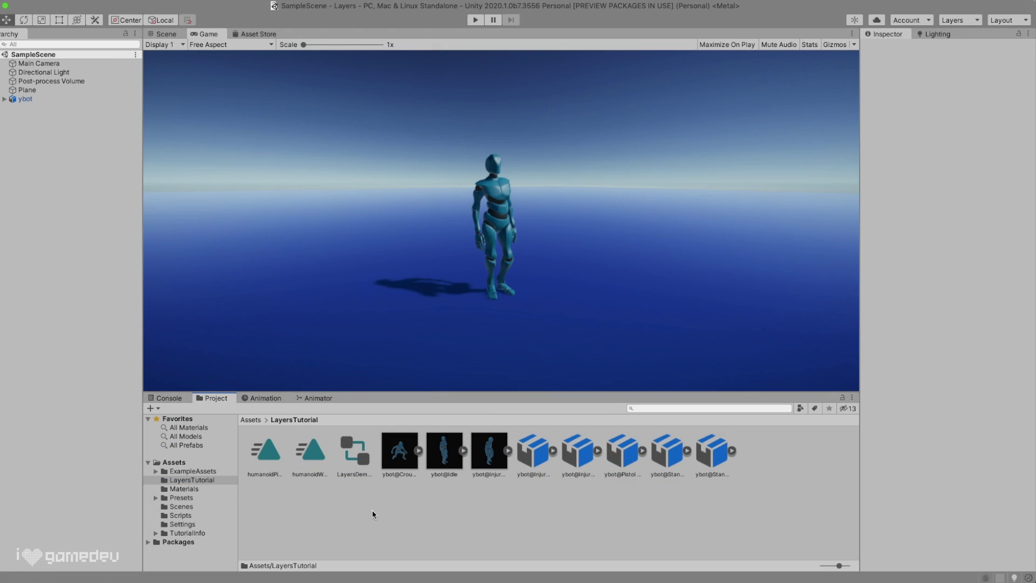
# Create a new avatar mask asset and expand its Humanoid and Transform sections
pyautogui.rightClick(372, 511)
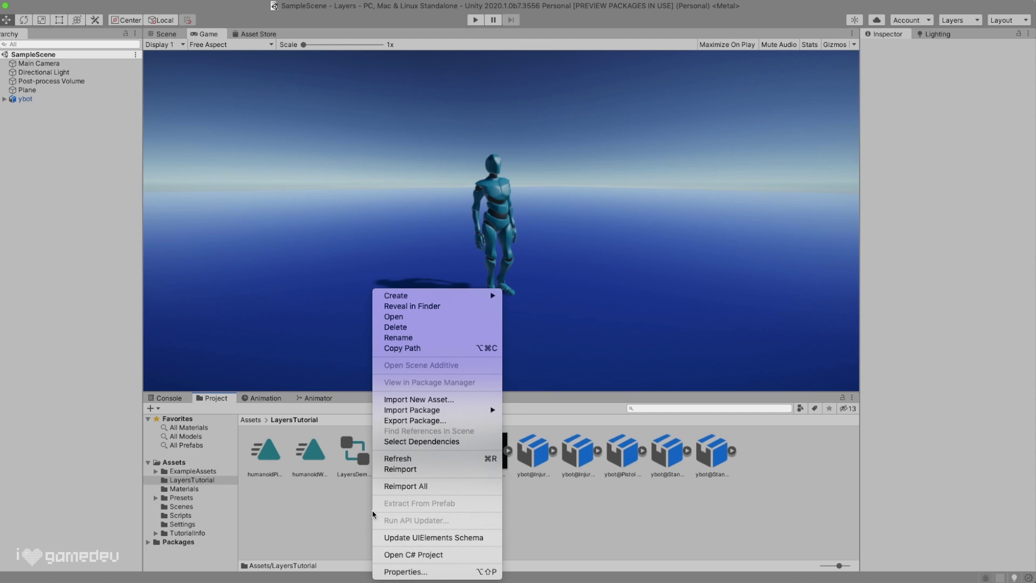
pyautogui.moveTo(475, 297)
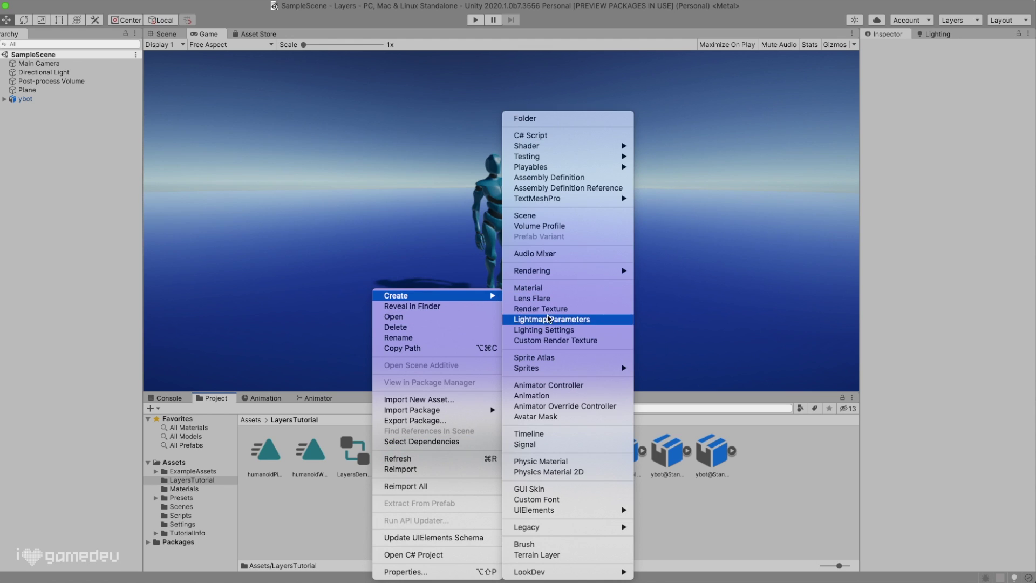
pyautogui.click(539, 417)
pyautogui.write('upperBody')
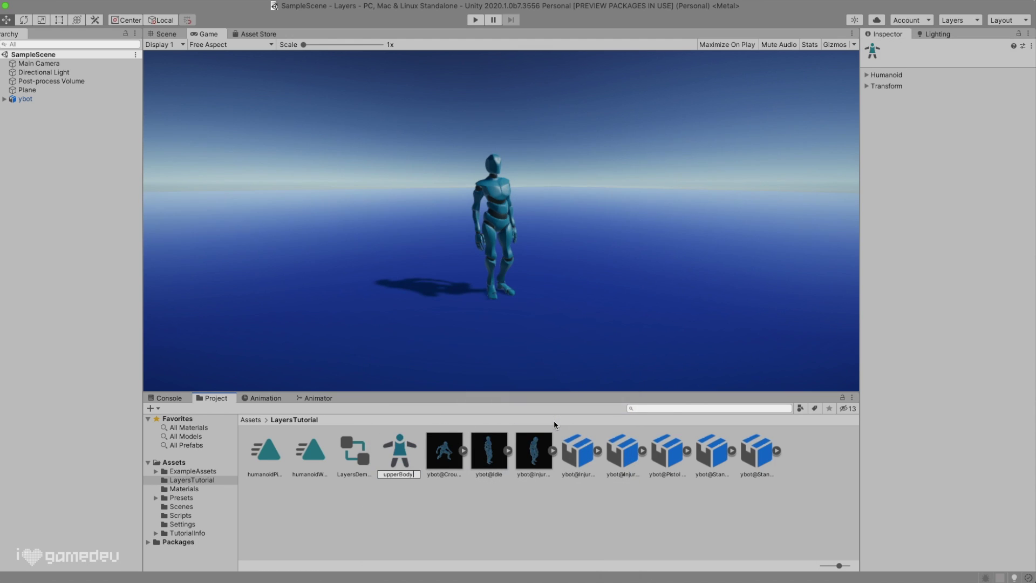
pyautogui.press('Return')
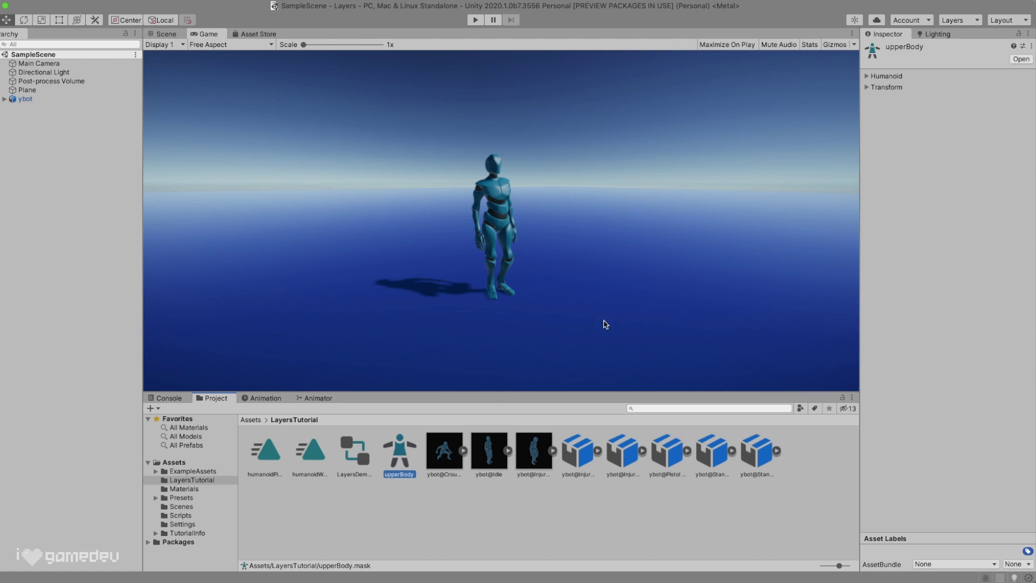
pyautogui.click(866, 77)
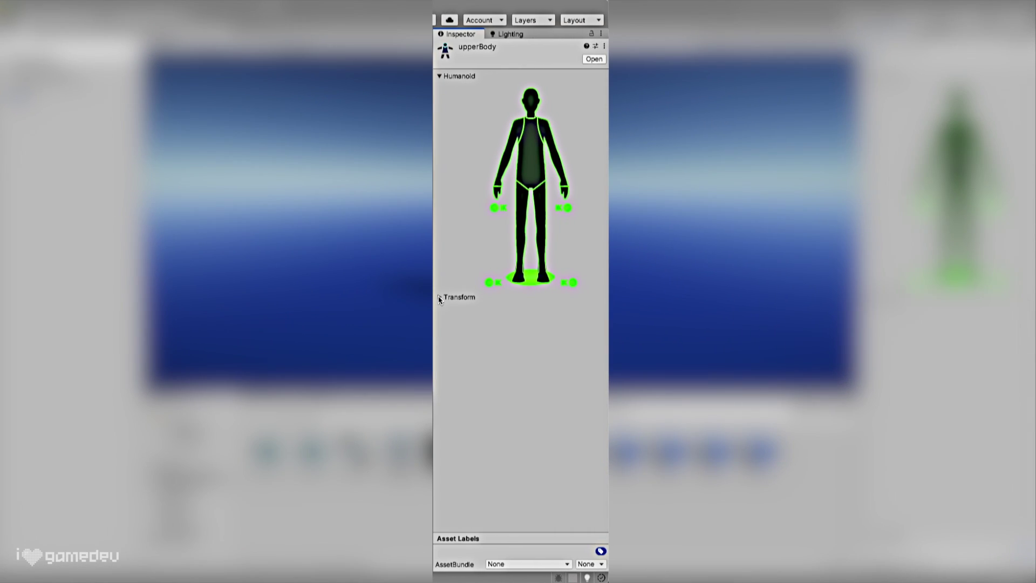
pyautogui.click(866, 297)
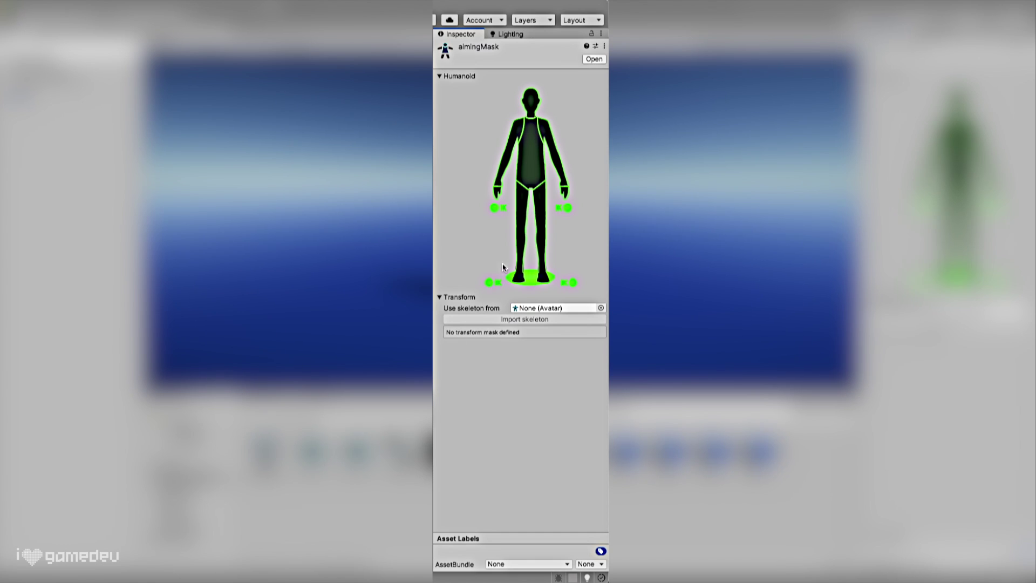
# Exclude both legs, the root, and left and right foot IK from the mask
pyautogui.click(520, 229)
pyautogui.click(545, 223)
pyautogui.click(529, 279)
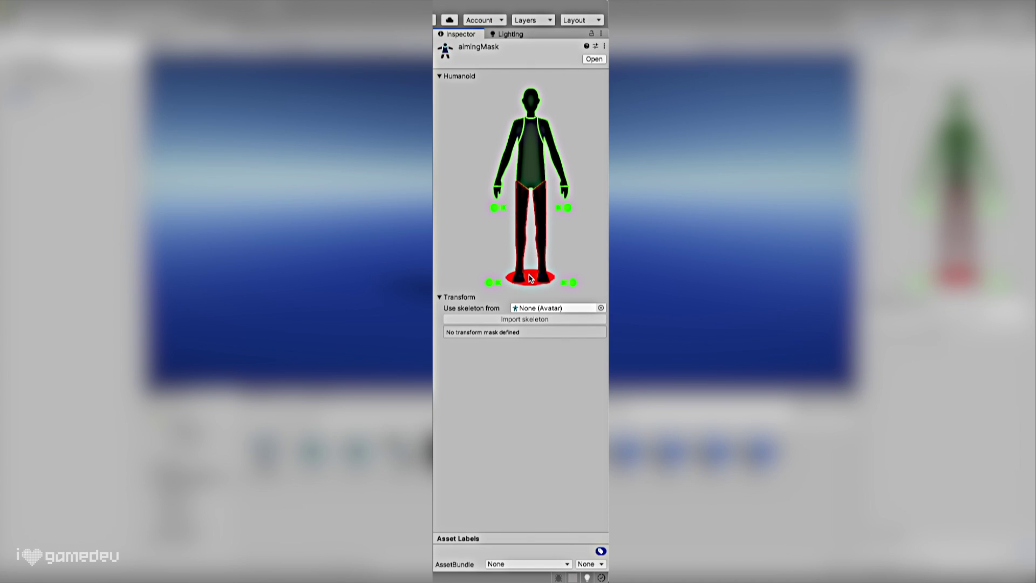
pyautogui.click(497, 283)
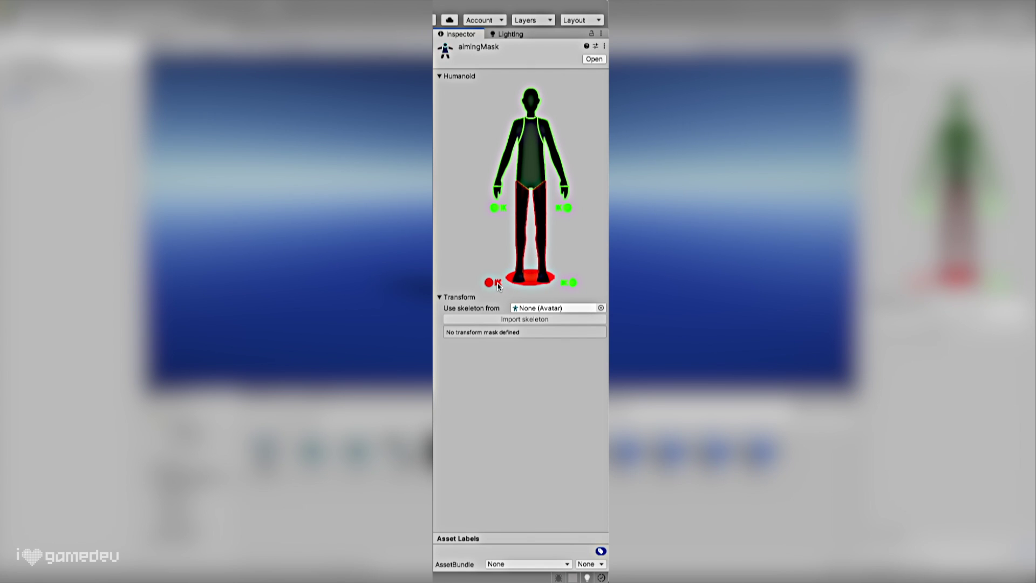
pyautogui.click(569, 284)
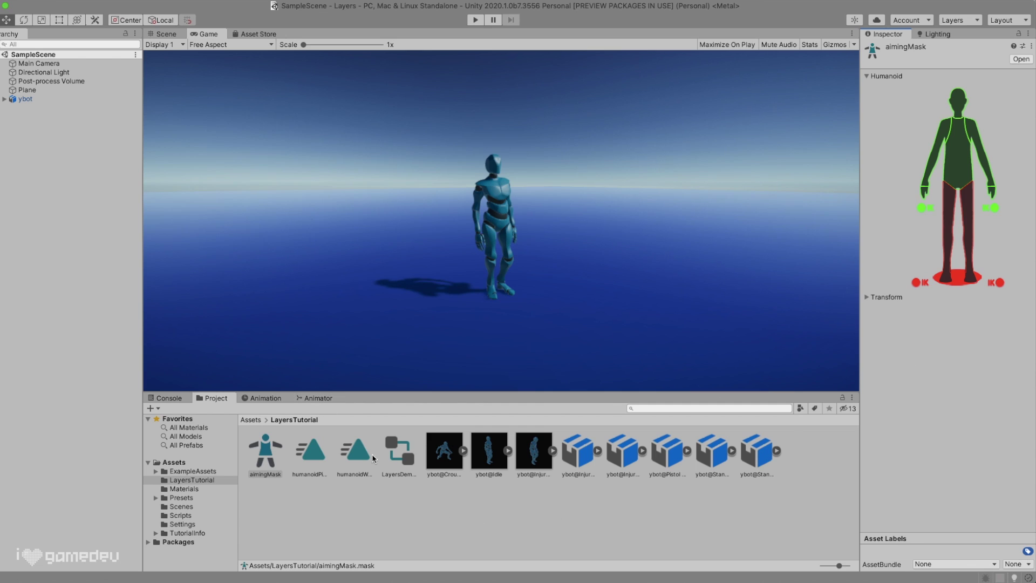
# Assign aimingMask as the aiming layer's mask and run the scene to test it
pyautogui.click(320, 398)
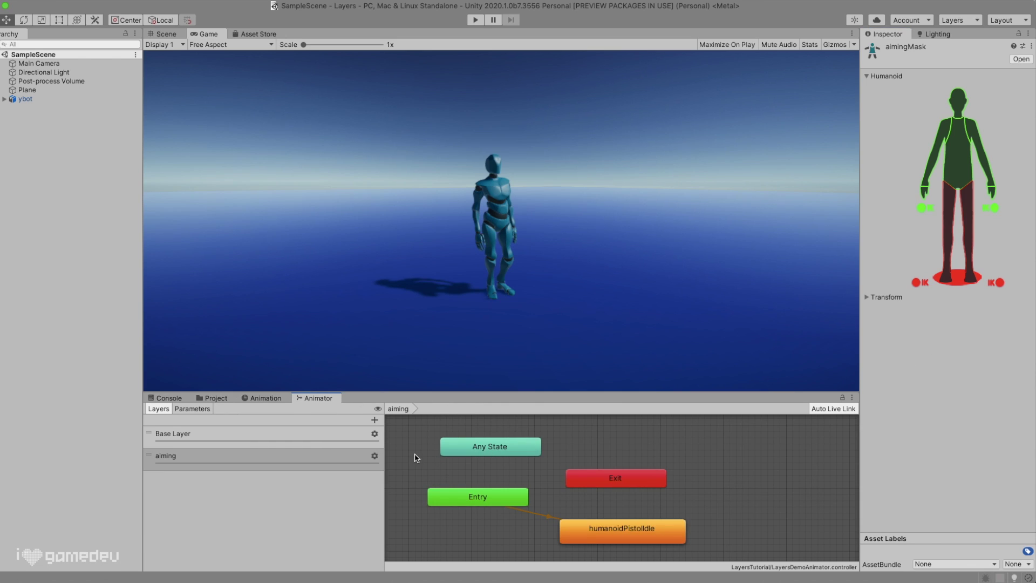
pyautogui.click(374, 456)
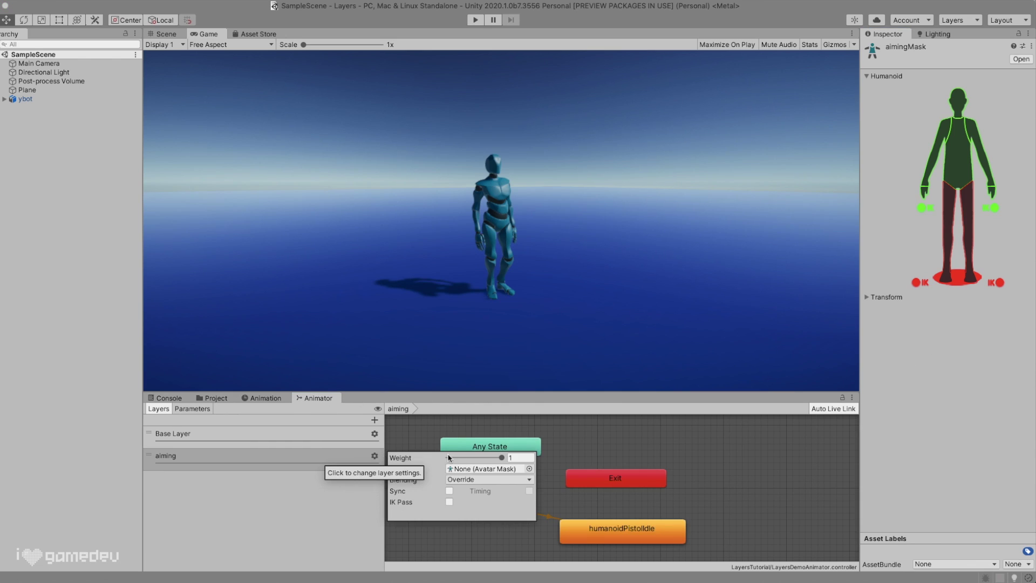
pyautogui.click(529, 469)
pyautogui.doubleClick(582, 405)
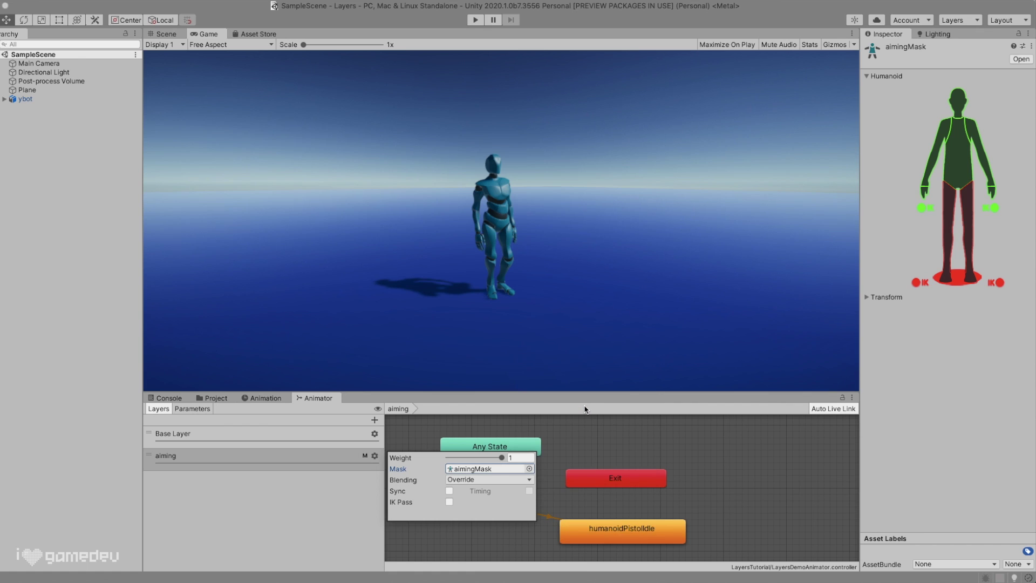
pyautogui.click(476, 20)
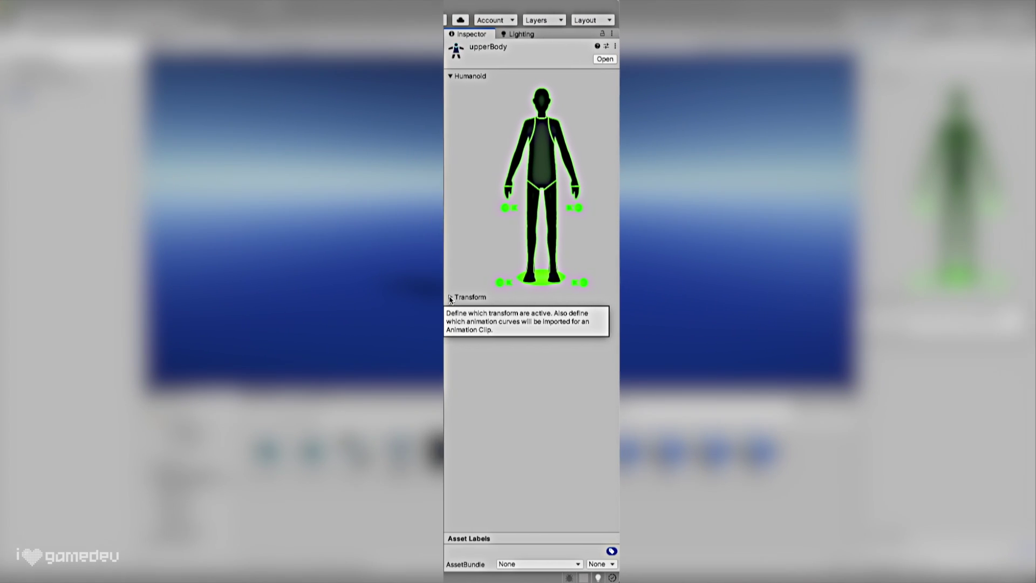
pyautogui.click(450, 297)
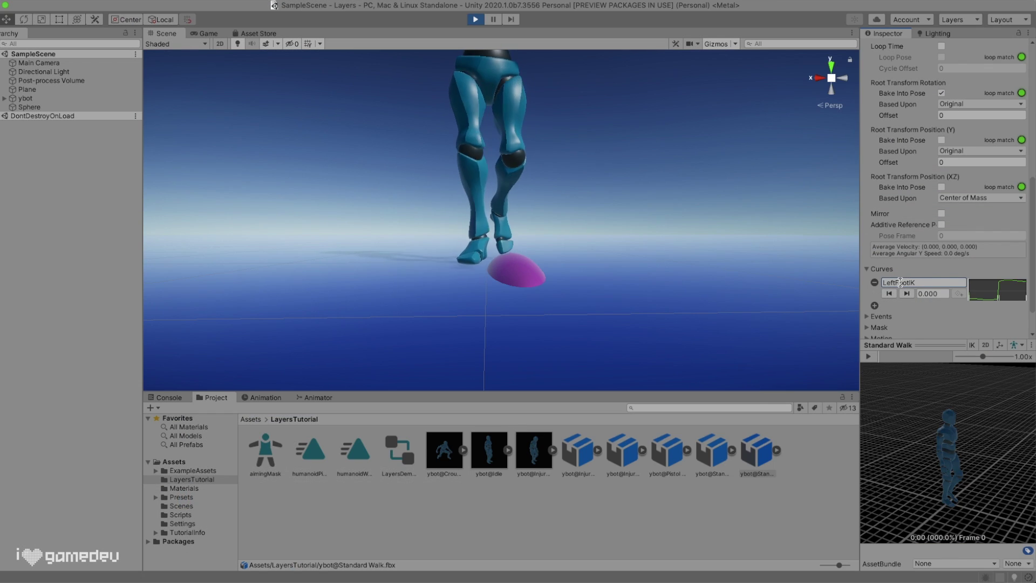
# Add a RightFootIK curve to Standard Walk, raising its first key and lowering the middle
pyautogui.click(874, 306)
pyautogui.click(912, 309)
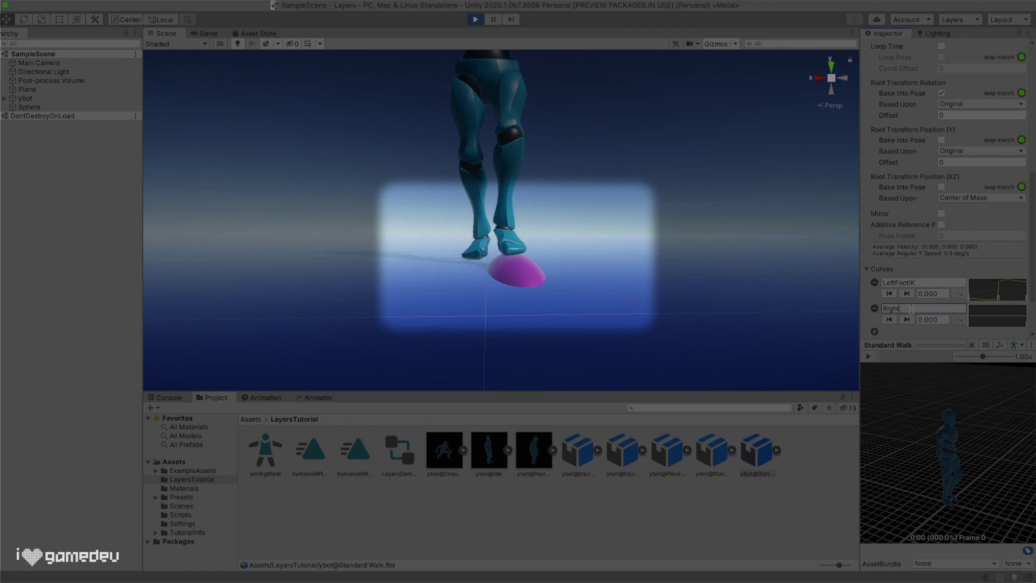
pyautogui.write('RightFootIK')
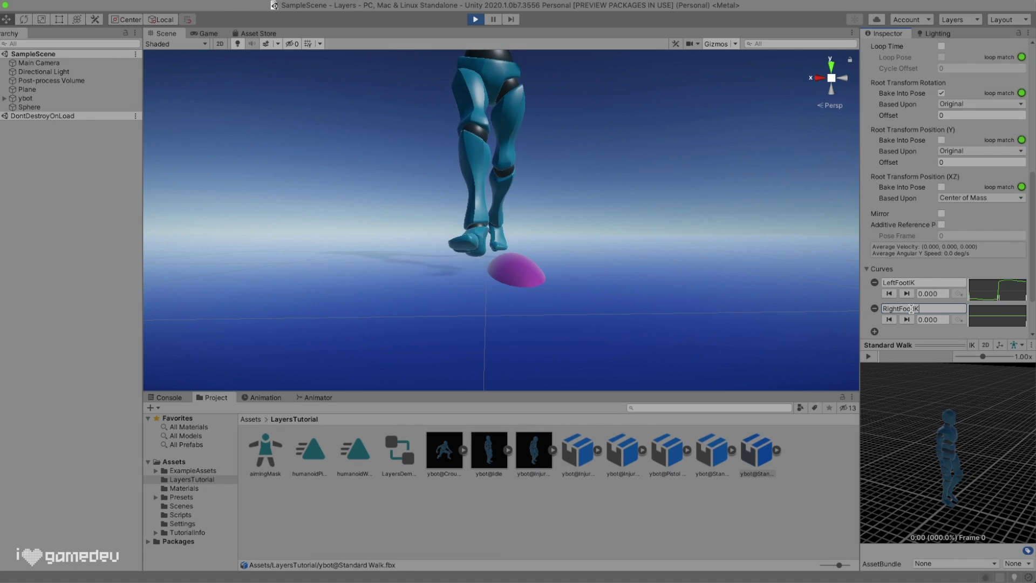
pyautogui.click(993, 310)
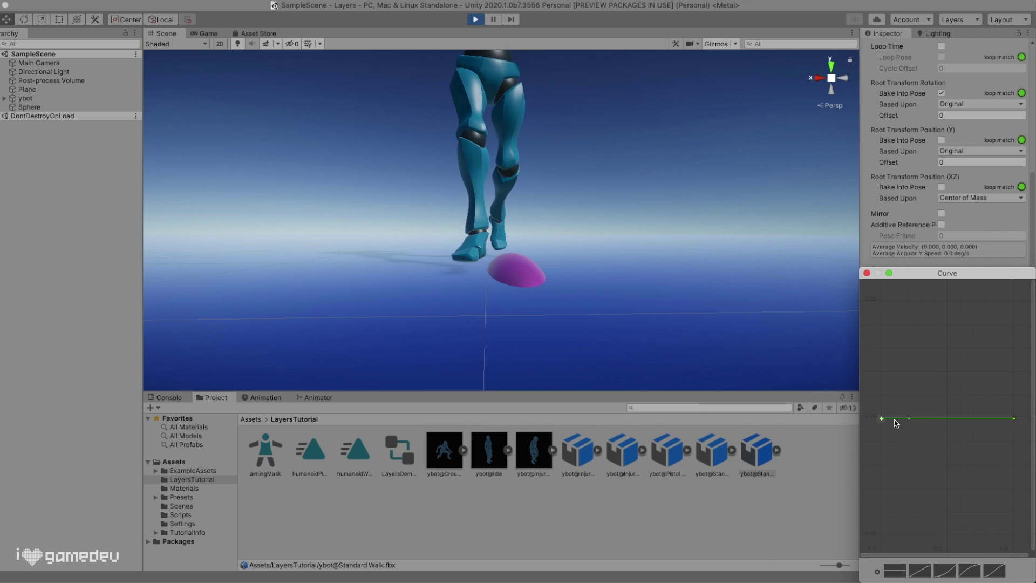
pyautogui.moveTo(884, 420); pyautogui.dragTo(883, 398)
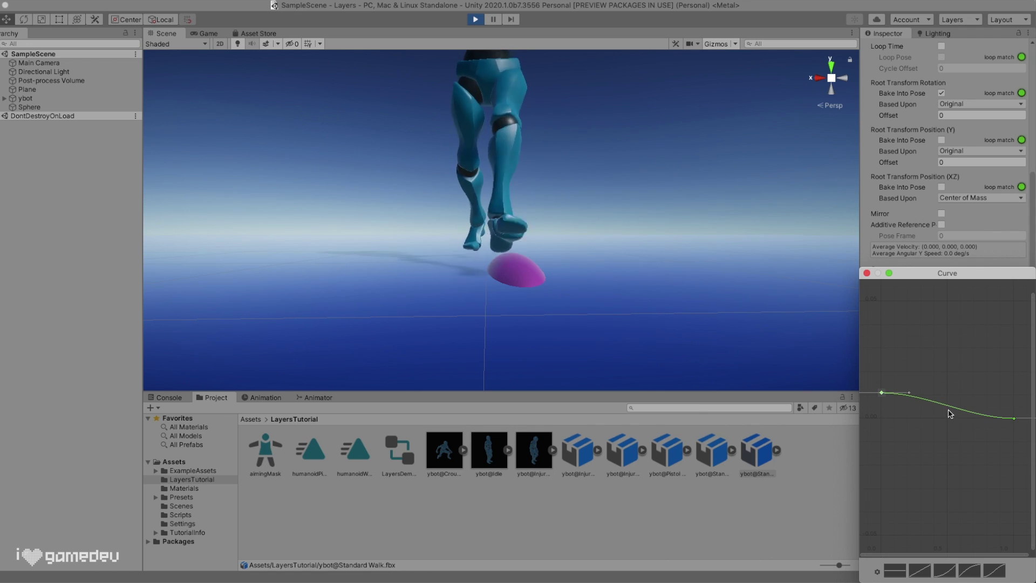
pyautogui.moveTo(949, 408)
pyautogui.mouseDown()
pyautogui.moveTo(948, 398)
pyautogui.moveTo(963, 402)
pyautogui.moveTo(951, 422)
pyautogui.moveTo(979, 422)
pyautogui.moveTo(951, 421)
pyautogui.mouseUp()
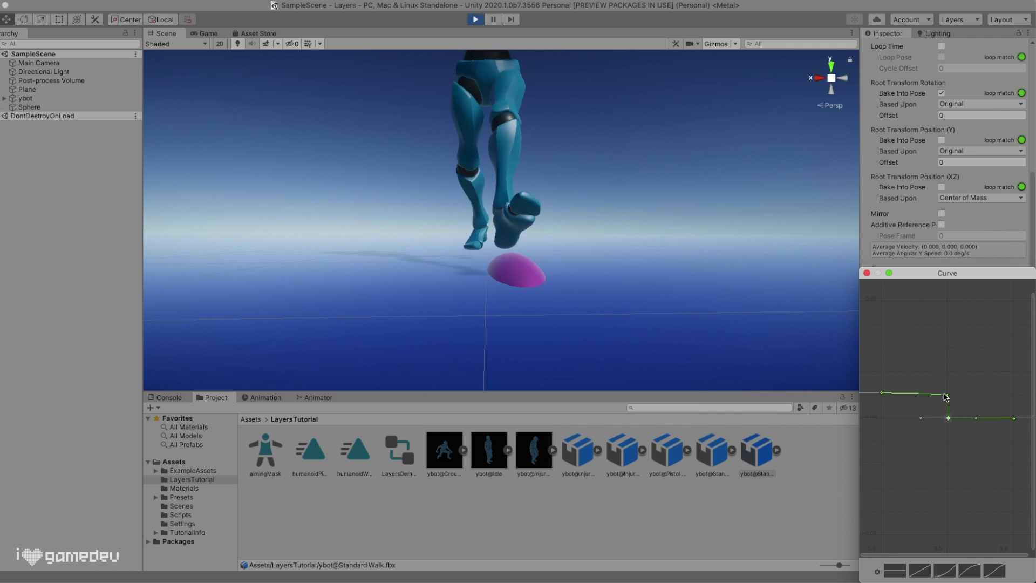
pyautogui.click(867, 271)
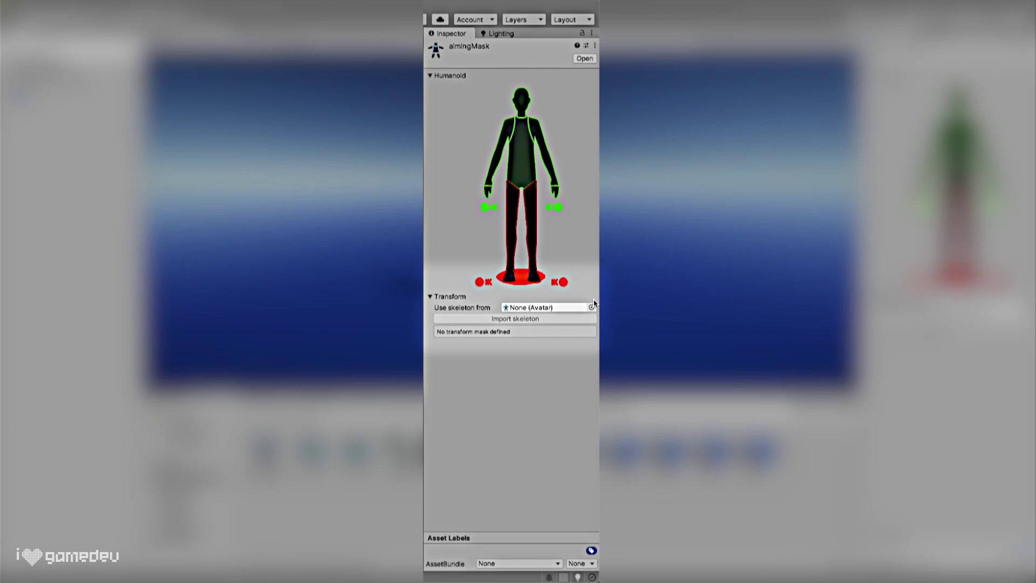
# Import the ybot@idleAvatar skeleton into aimingMask and expand all mixamorig bones
pyautogui.click(592, 307)
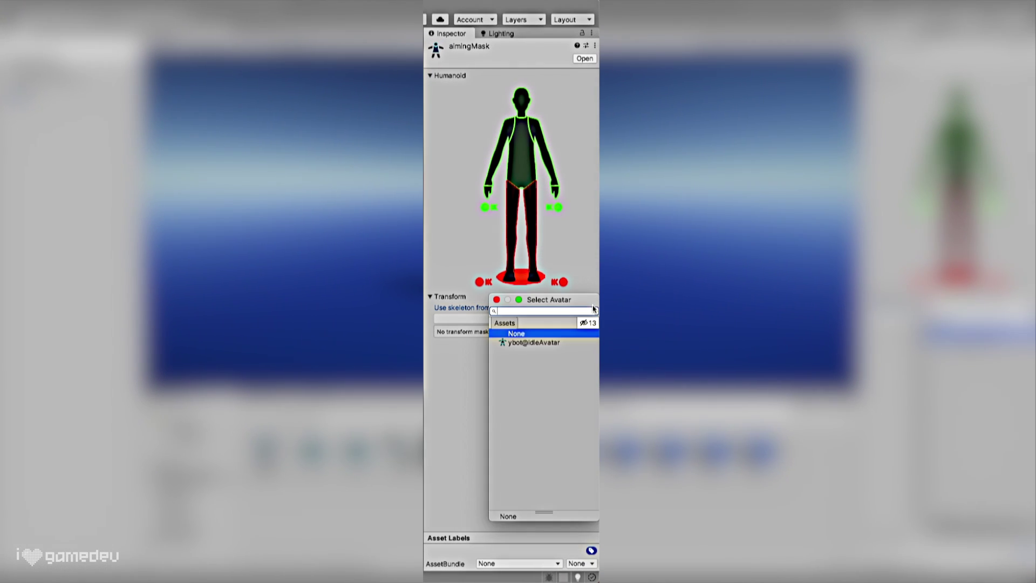
pyautogui.doubleClick(543, 343)
pyautogui.click(524, 319)
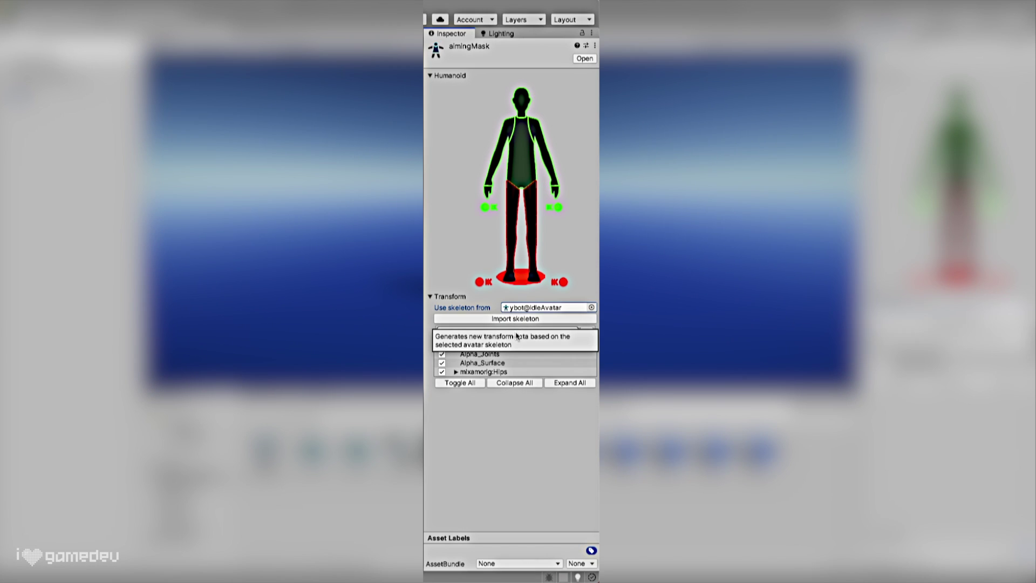
pyautogui.click(559, 383)
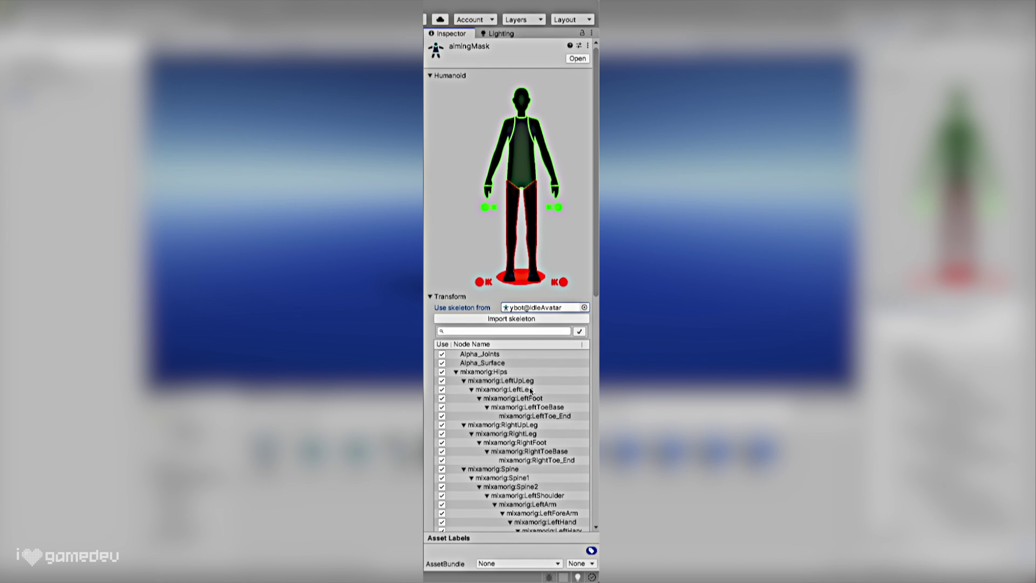
pyautogui.scroll(-10, 530, 389)
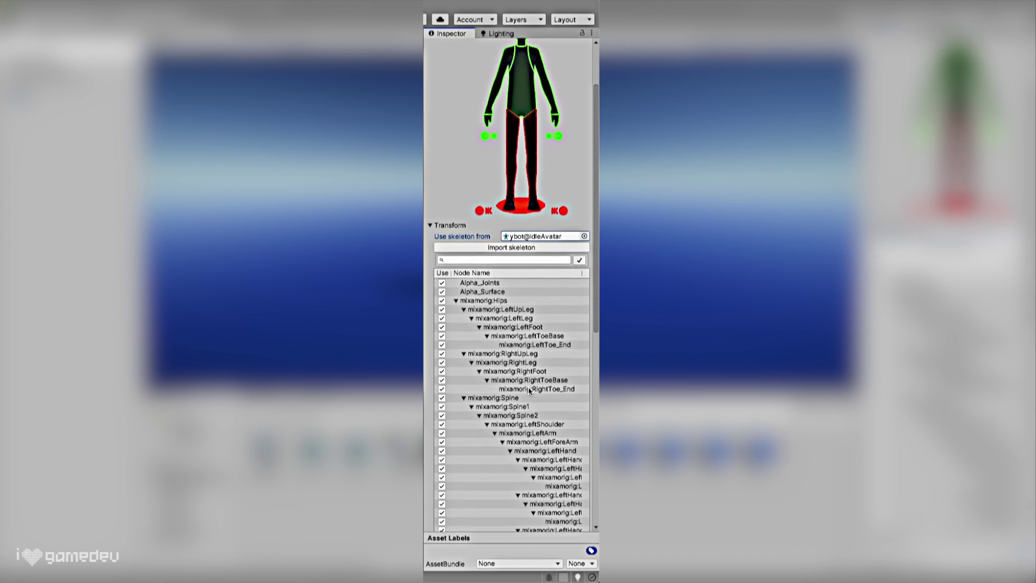
pyautogui.scroll(-9, 529, 390)
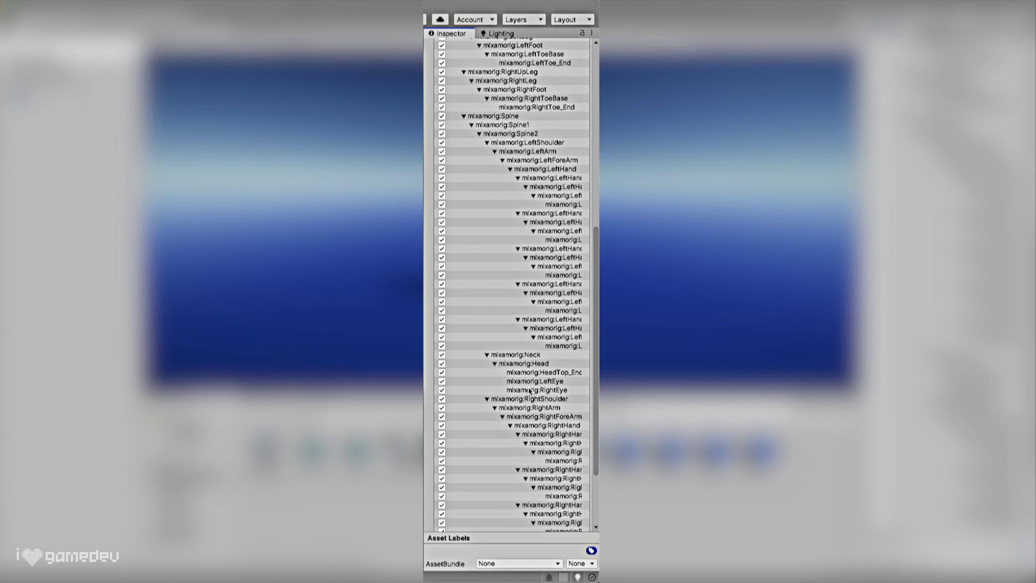
pyautogui.scroll(19, 529, 391)
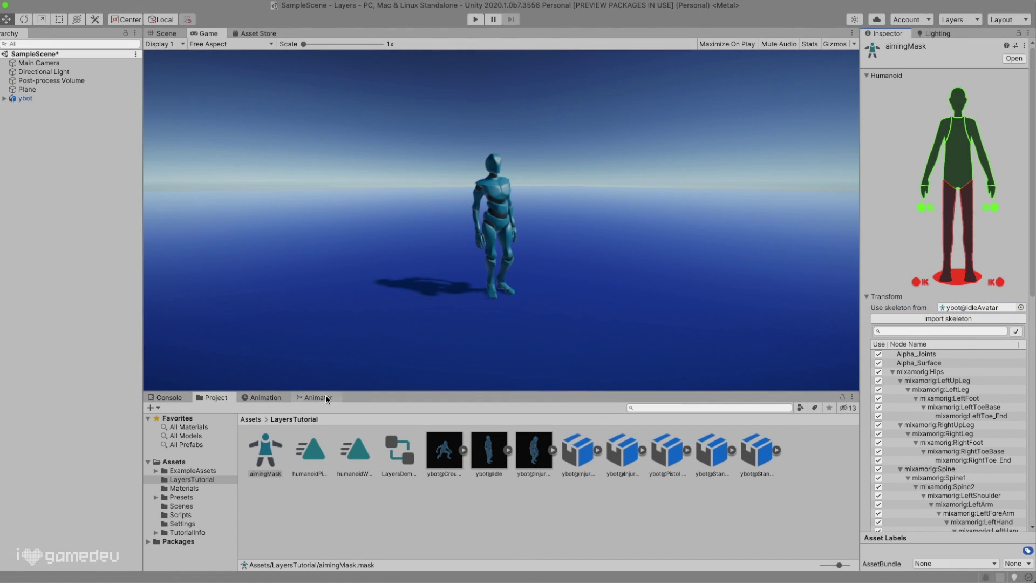
# Keep the aiming layer's blending on Override in its layer settings
pyautogui.click(315, 398)
pyautogui.click(324, 455)
pyautogui.click(375, 455)
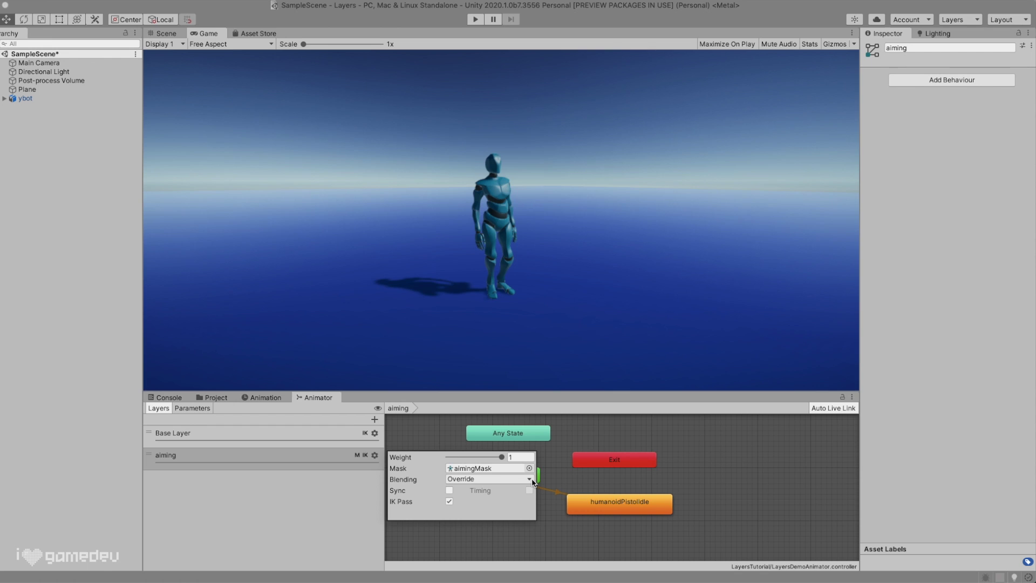
pyautogui.click(531, 480)
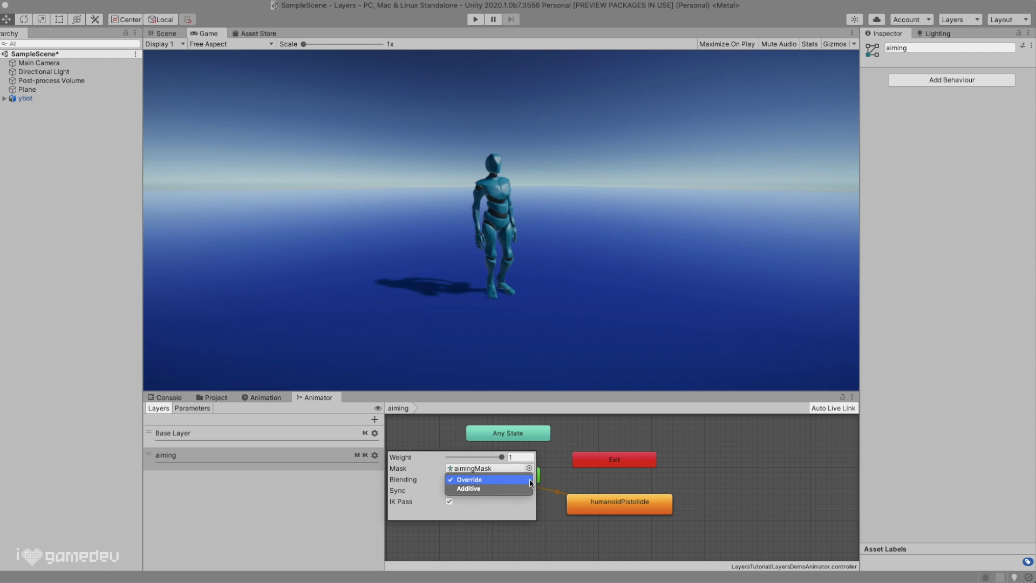
pyautogui.click(530, 480)
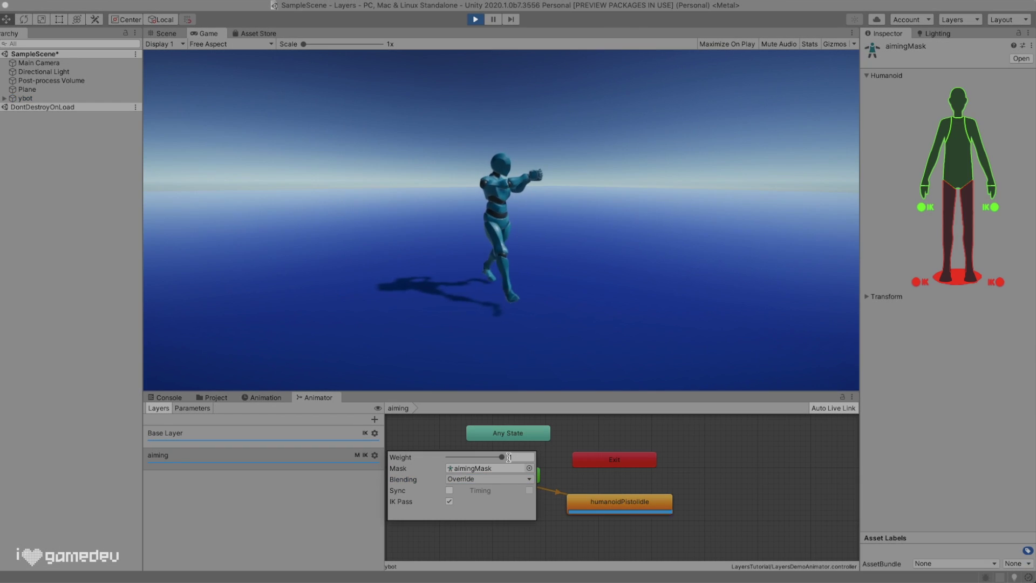
# Try the aiming layer's weight at 0, then set it to 1
pyautogui.click(515, 457)
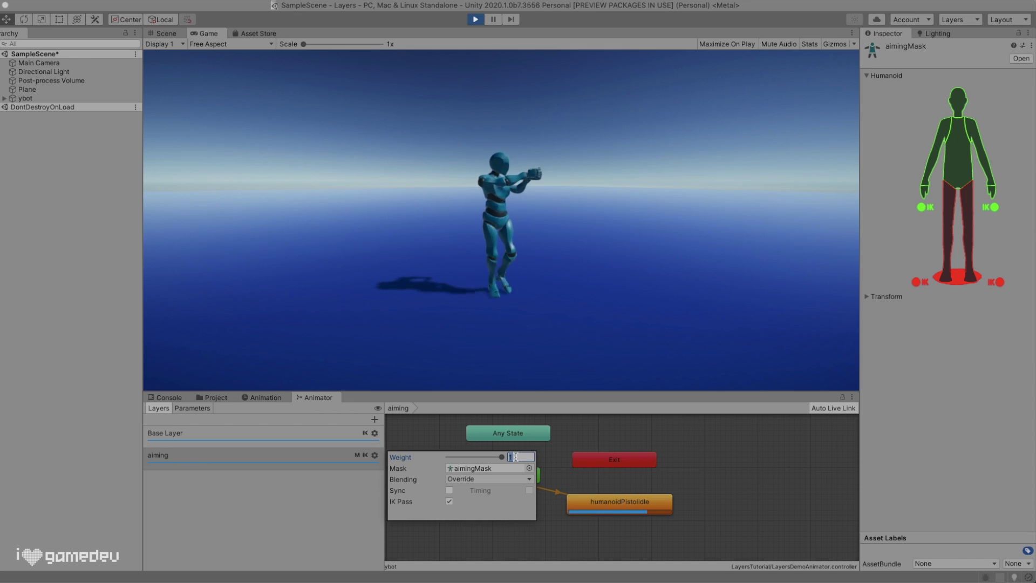
pyautogui.write('0')
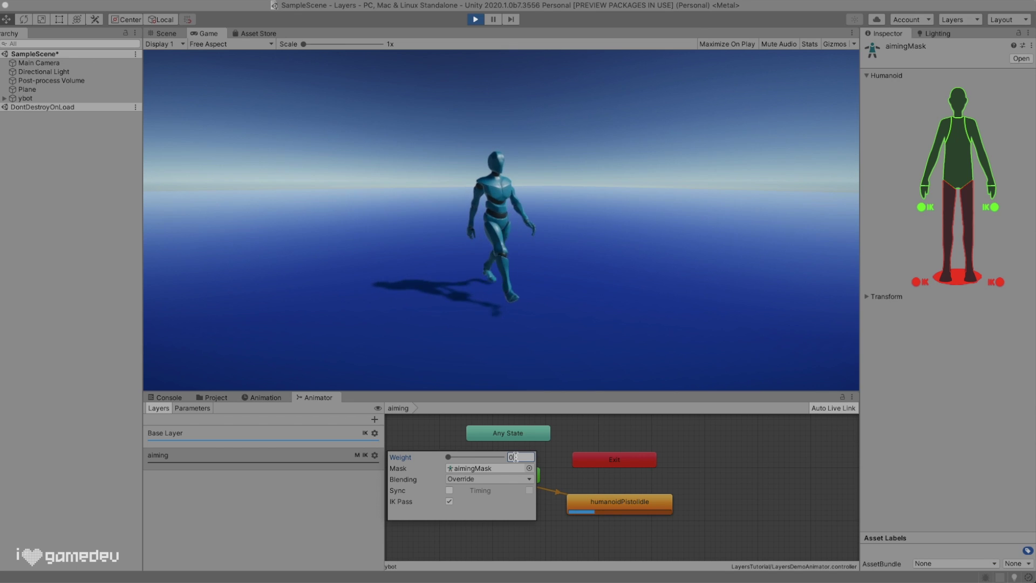
pyautogui.write('1')
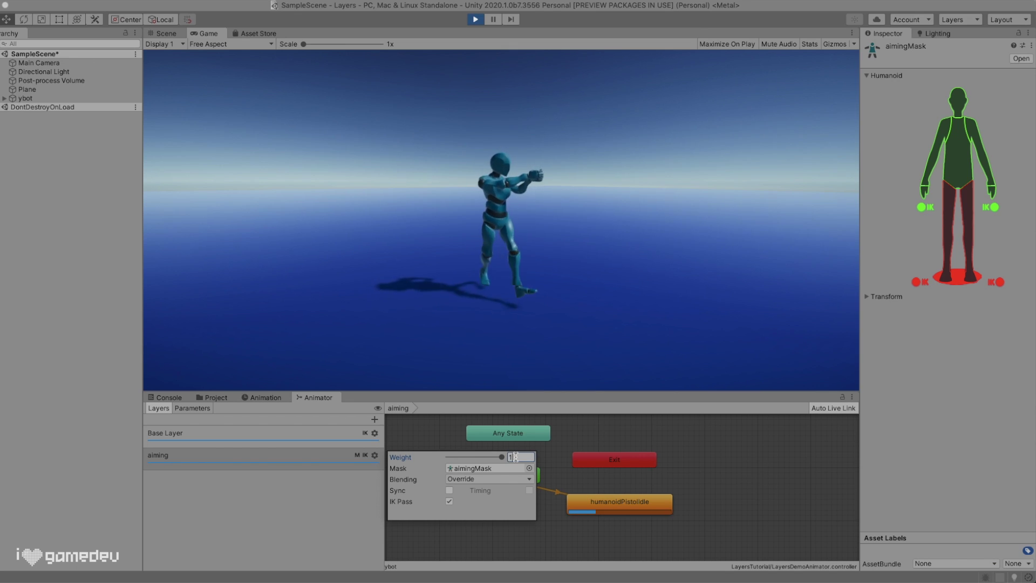
pyautogui.press('BackSpace')
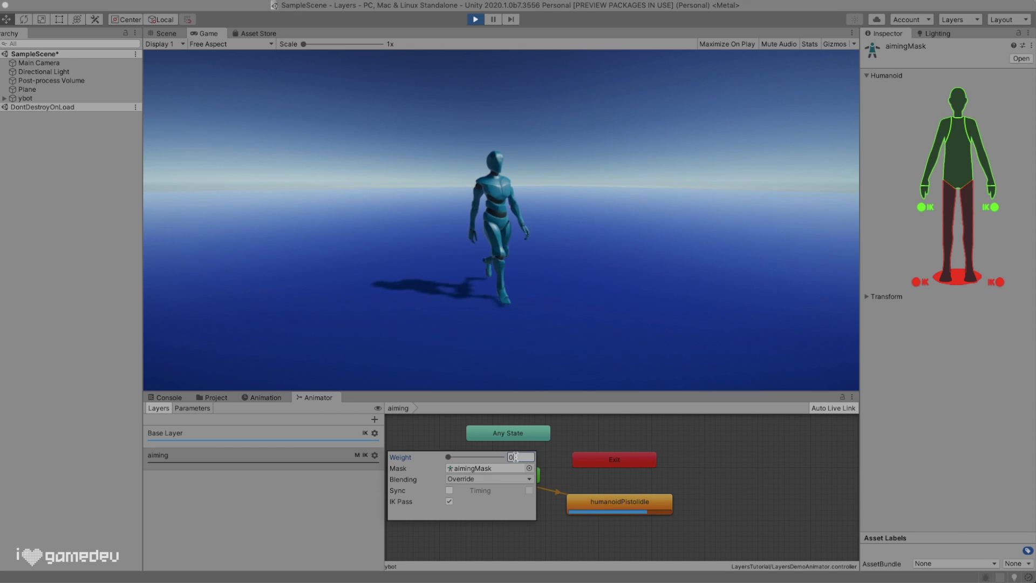
pyautogui.write('1')
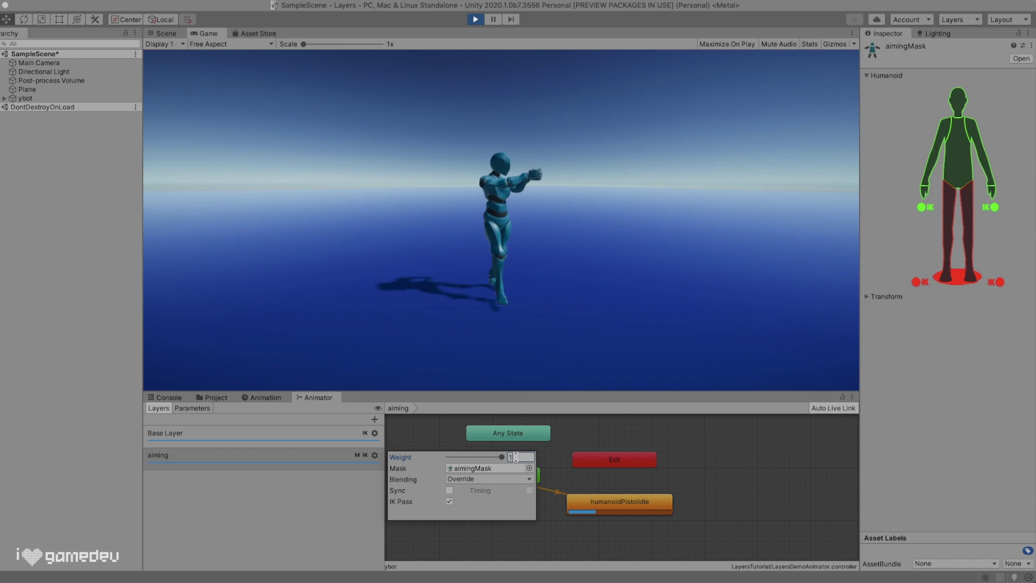
pyautogui.write('0')
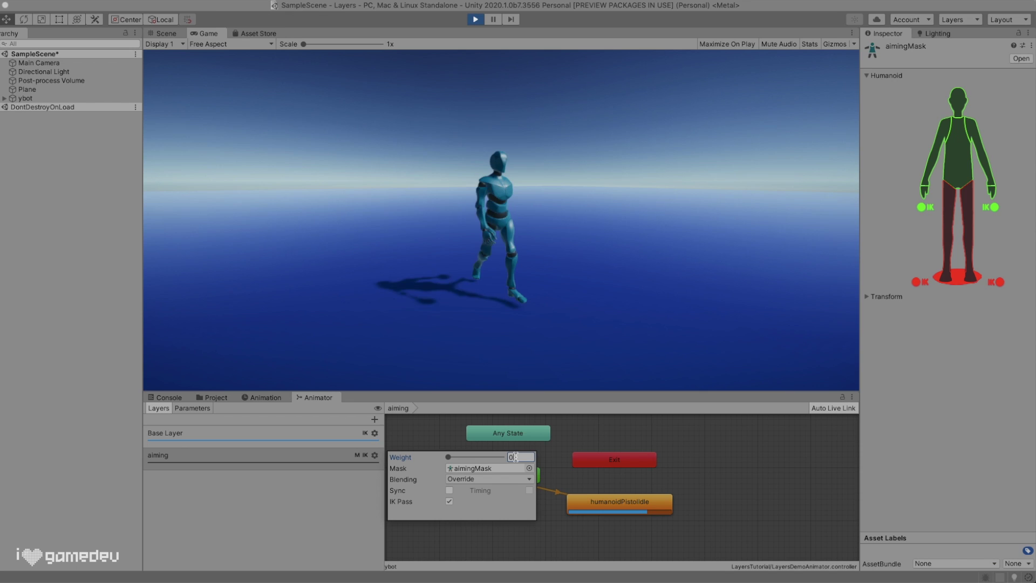
# Stop play mode and keep the layer's blending on Override
pyautogui.press('super+p')
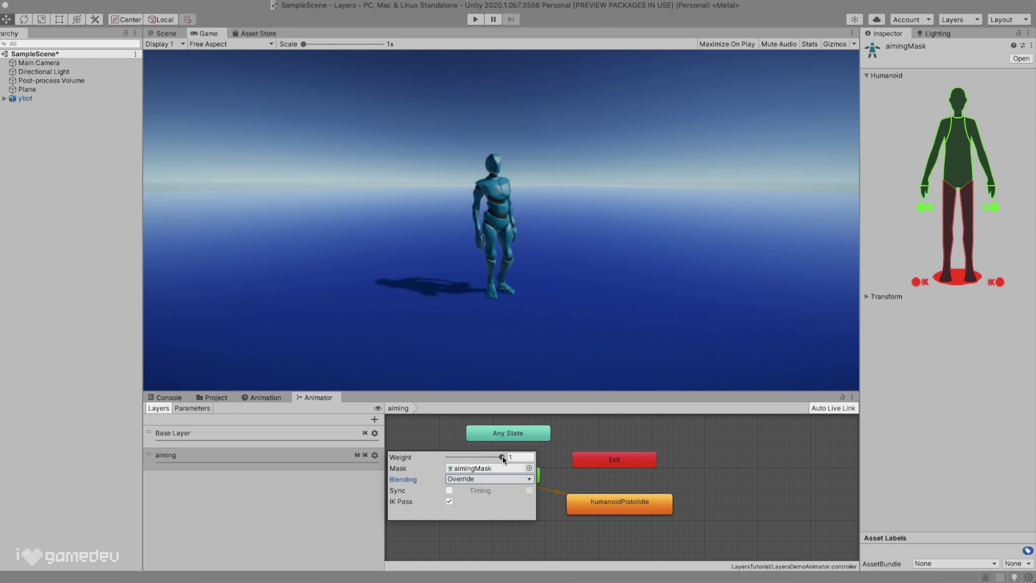
pyautogui.click(505, 479)
pyautogui.click(506, 479)
# Inspect the humanoidPistolIdle clip, then raise the Additive Crouch Layer weight to about 0.21
pyautogui.click(216, 398)
pyautogui.click(324, 454)
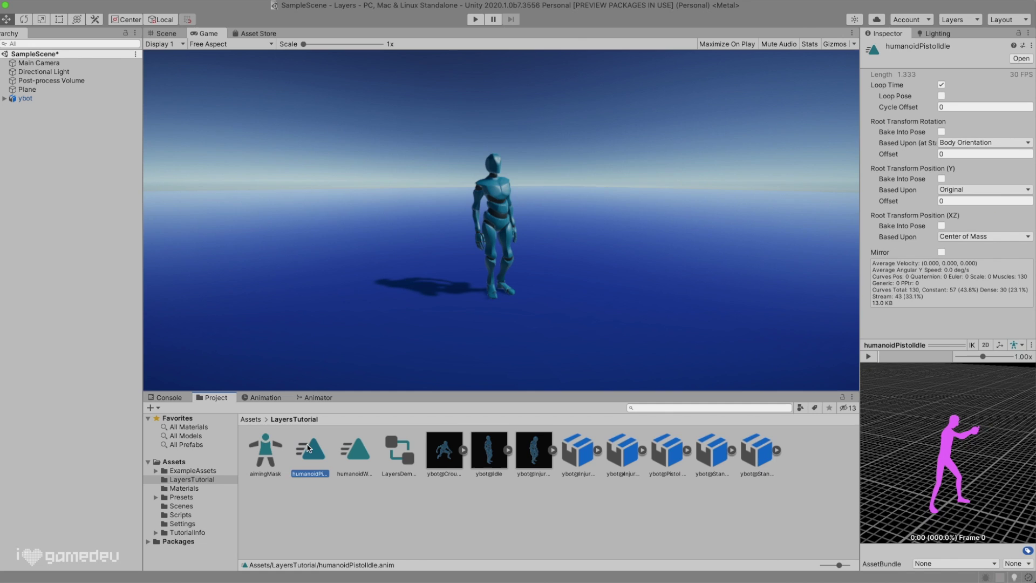
pyautogui.click(260, 399)
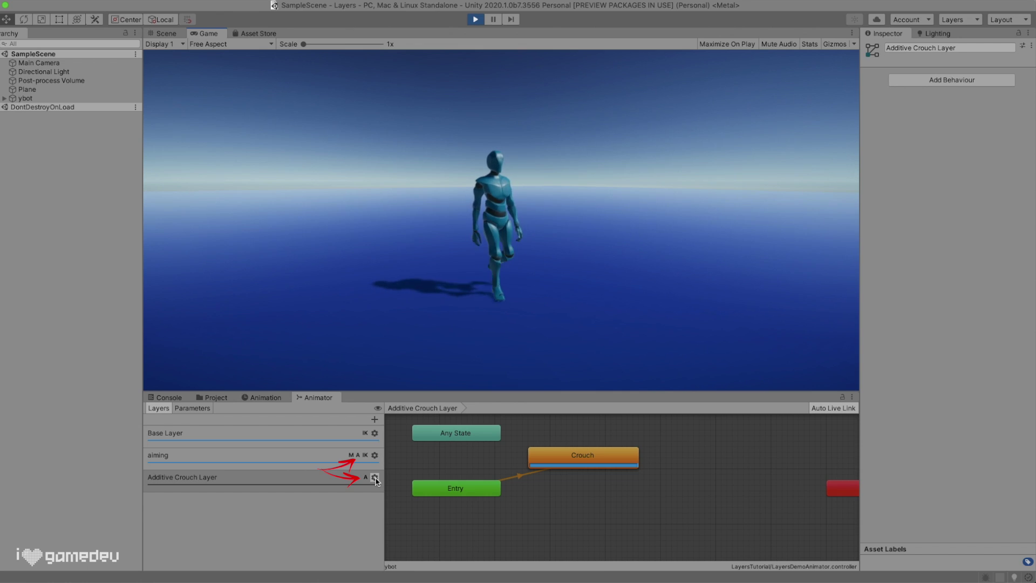
pyautogui.click(375, 478)
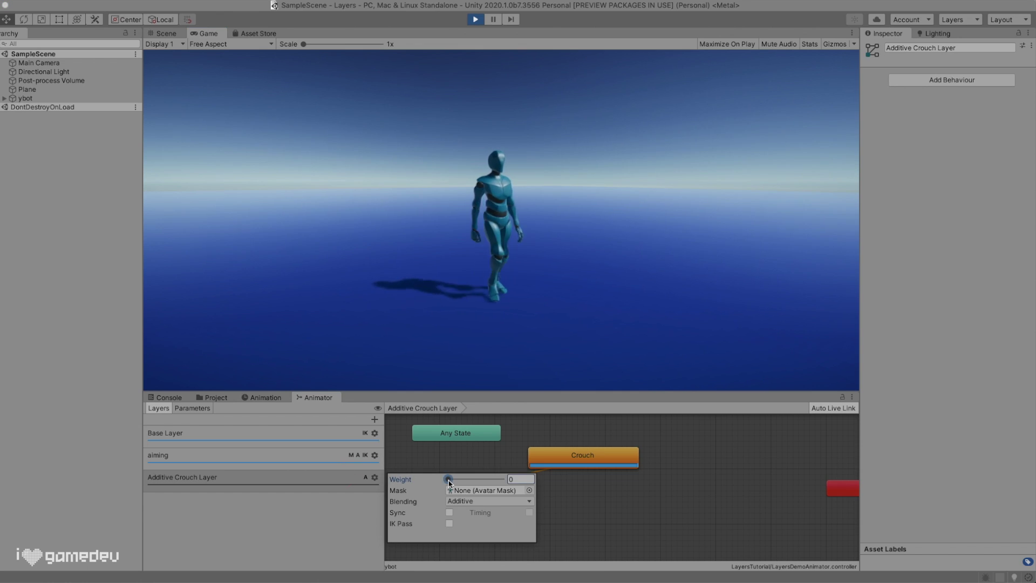
pyautogui.moveTo(447, 479); pyautogui.dragTo(501, 484)
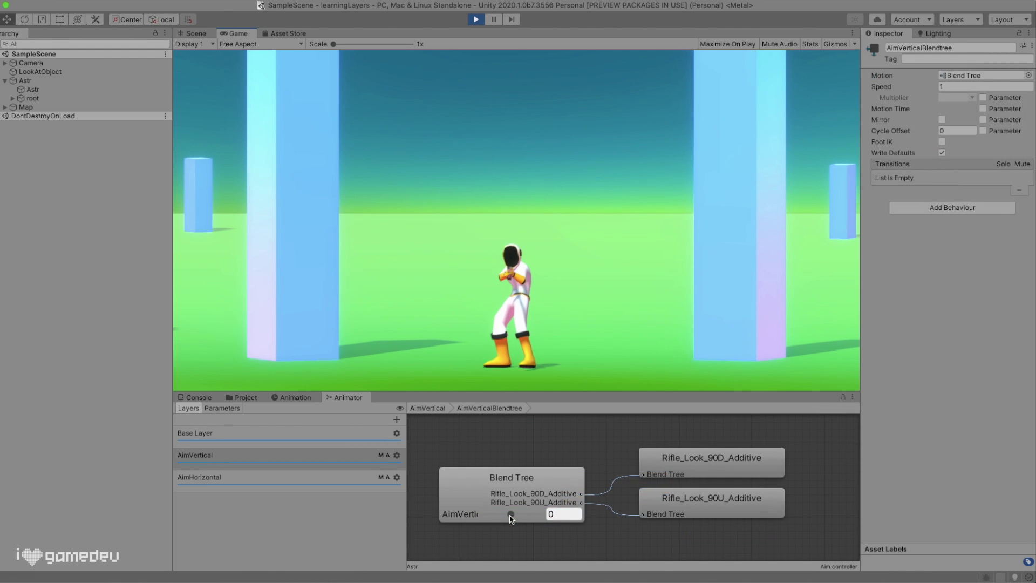
# Drag AimVertical to 0.63 and AimHorizontal to -1 to test Astr's rifle aim
pyautogui.moveTo(511, 514)
pyautogui.mouseDown()
pyautogui.moveTo(529, 514)
pyautogui.moveTo(492, 515)
pyautogui.mouseUp()
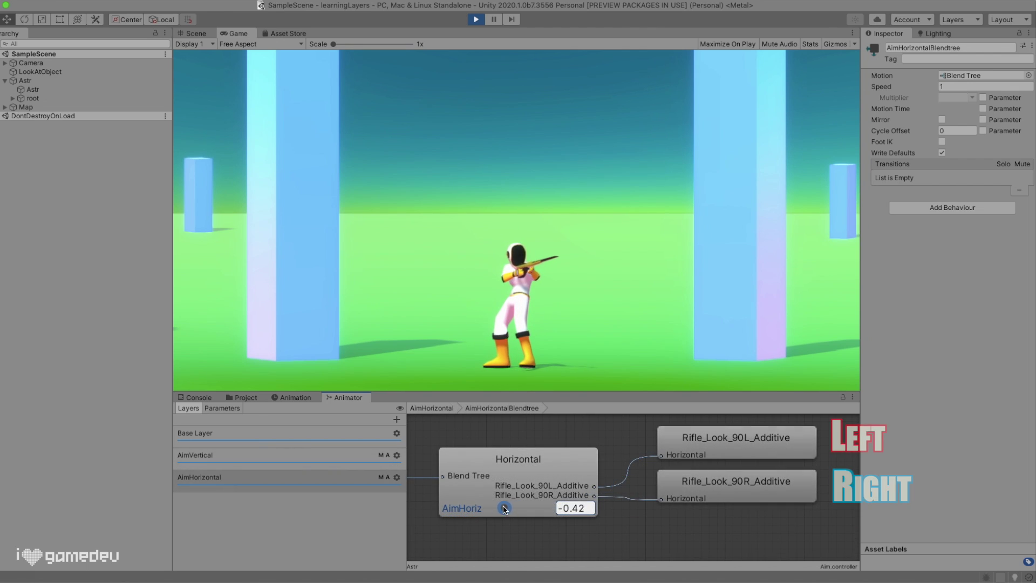
pyautogui.moveTo(501, 509); pyautogui.dragTo(541, 513)
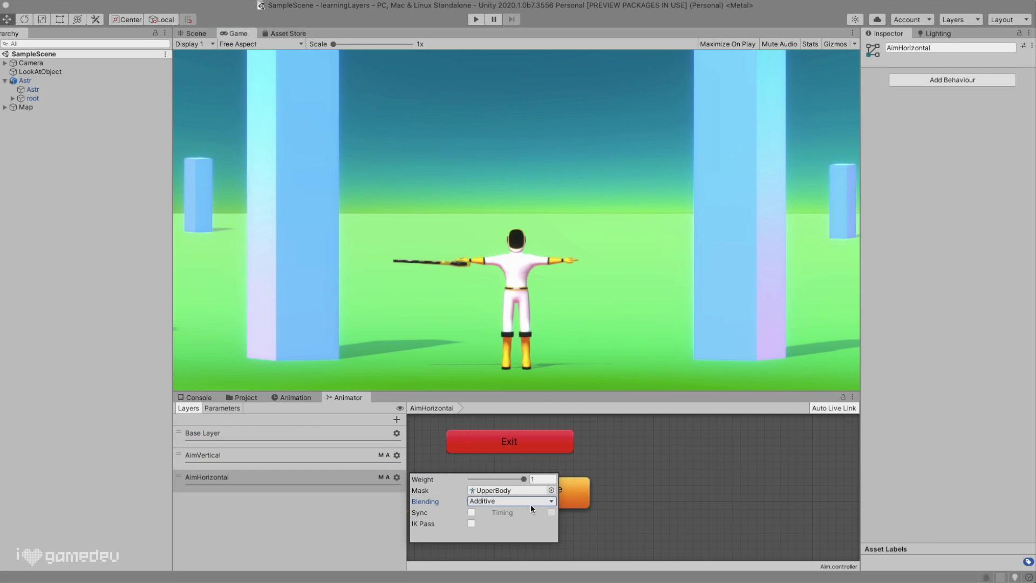
# Switch AimHorizontal to Override blending and play the scene
pyautogui.click(530, 503)
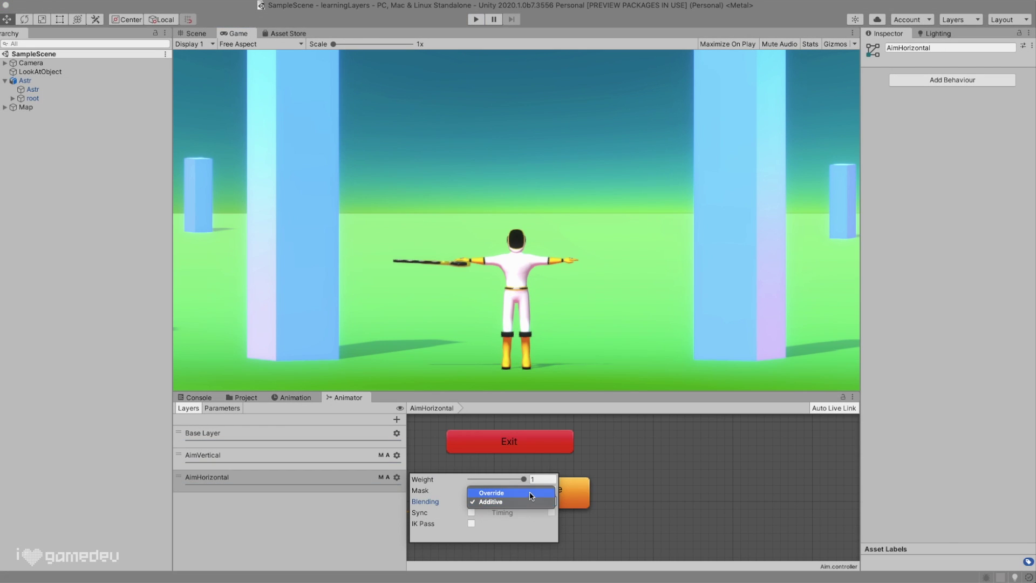
pyautogui.click(529, 492)
pyautogui.click(475, 20)
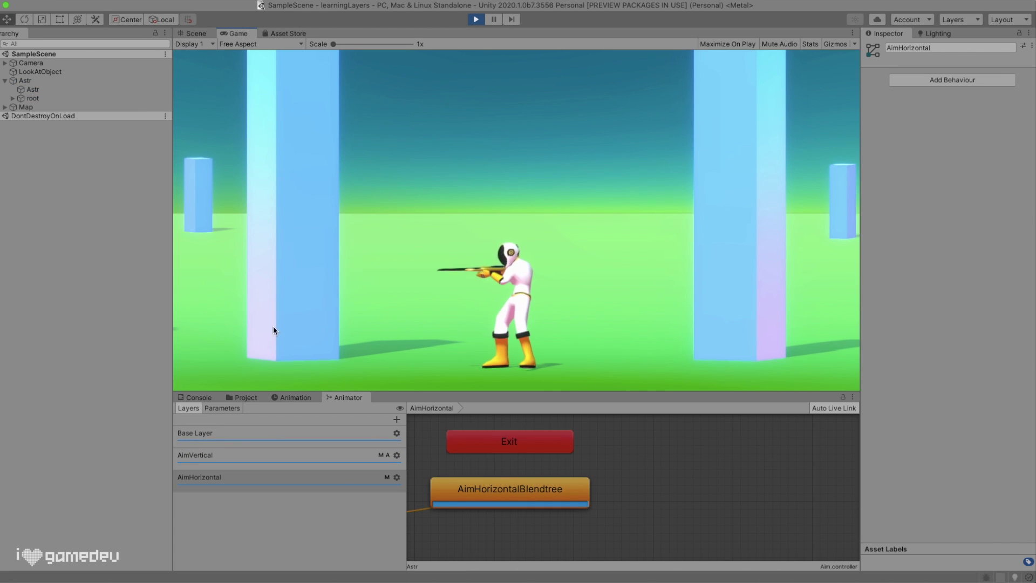
# Stop play, return AimHorizontal to Additive and move it above AimVertical
pyautogui.press('super+p')
pyautogui.click(397, 477)
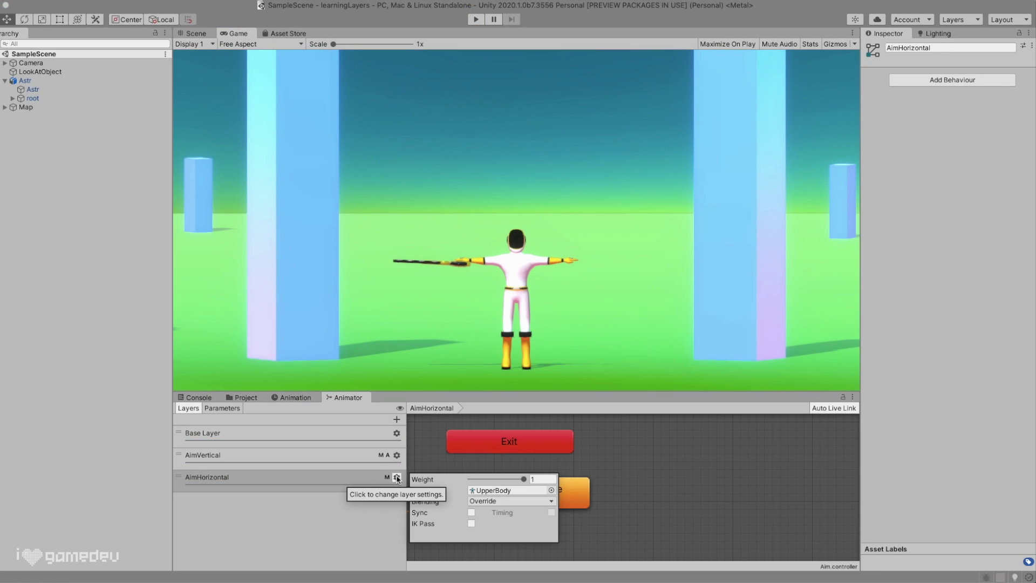
pyautogui.click(510, 493)
pyautogui.click(507, 505)
pyautogui.click(325, 484)
pyautogui.moveTo(325, 484); pyautogui.dragTo(326, 458)
# Set AimVertical to Override blending and play the new layer order
pyautogui.click(397, 477)
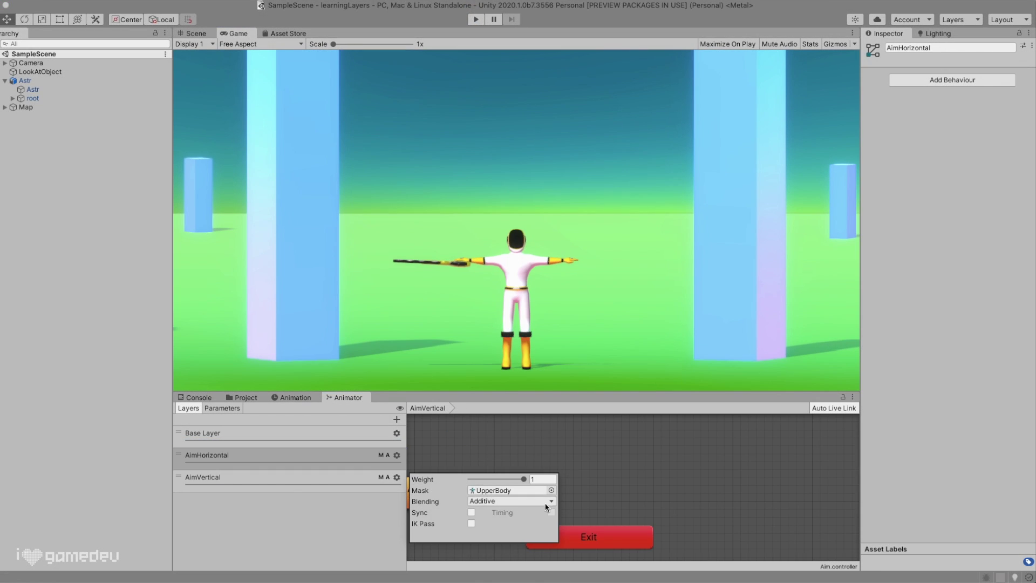
pyautogui.click(510, 501)
pyautogui.click(493, 492)
pyautogui.click(476, 19)
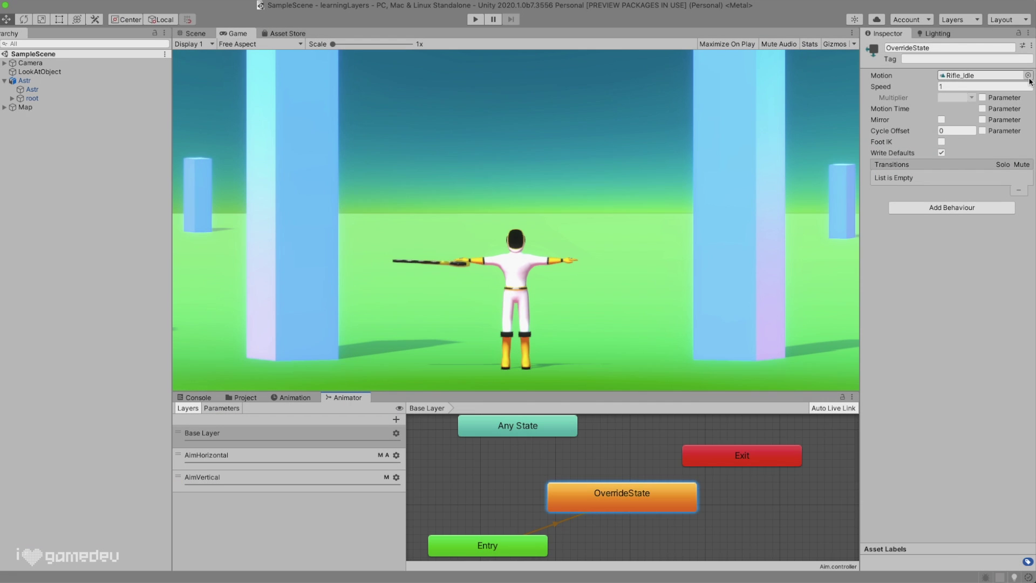
# Assign retargetWalk as OverrideState's motion and play the scene to watch Astr walk
pyautogui.click(1028, 75)
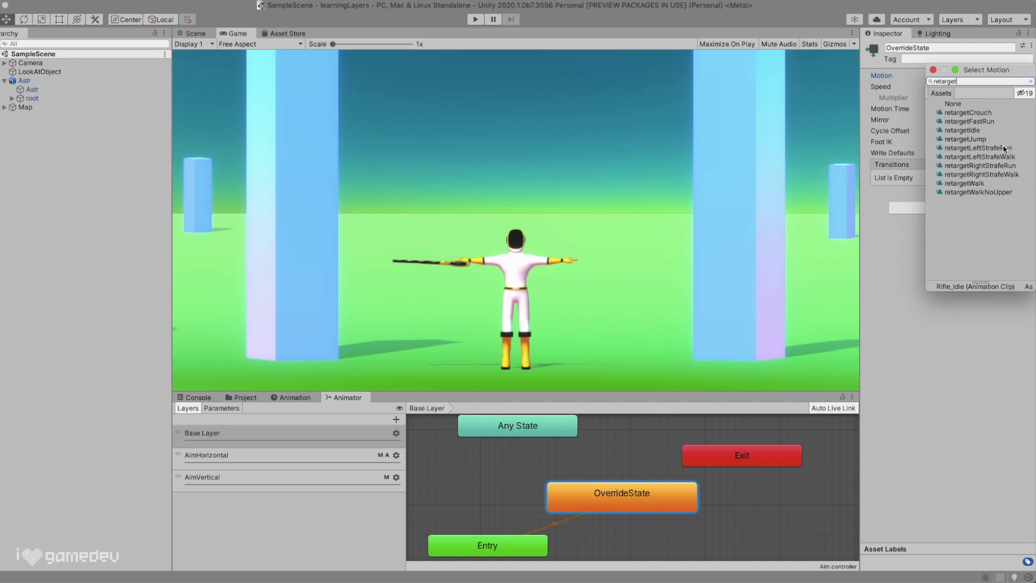
pyautogui.doubleClick(979, 184)
pyautogui.click(475, 20)
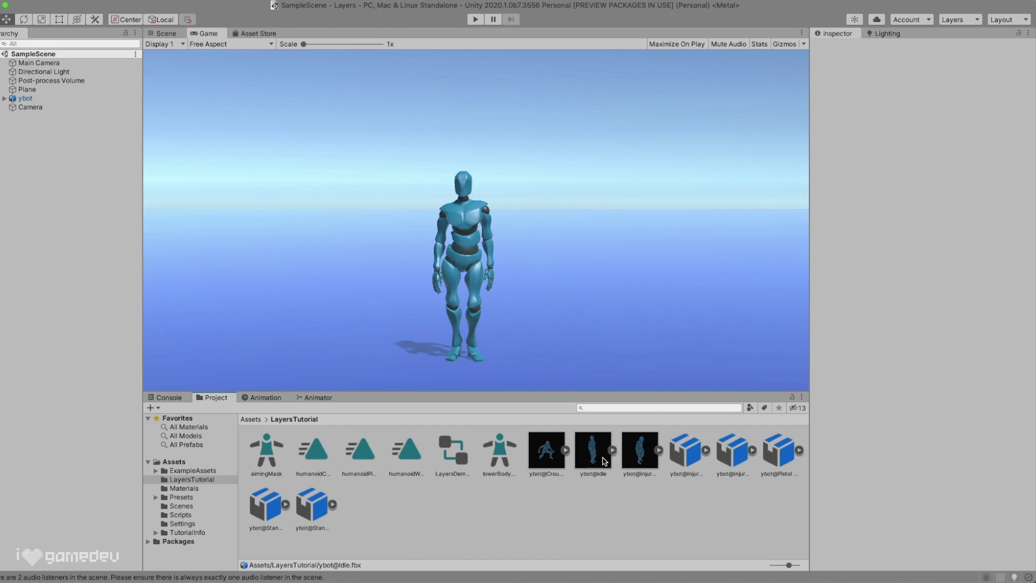
# Enable an additive reference pose for the ybot@Idle clip and edit its Pose Frame
pyautogui.click(599, 457)
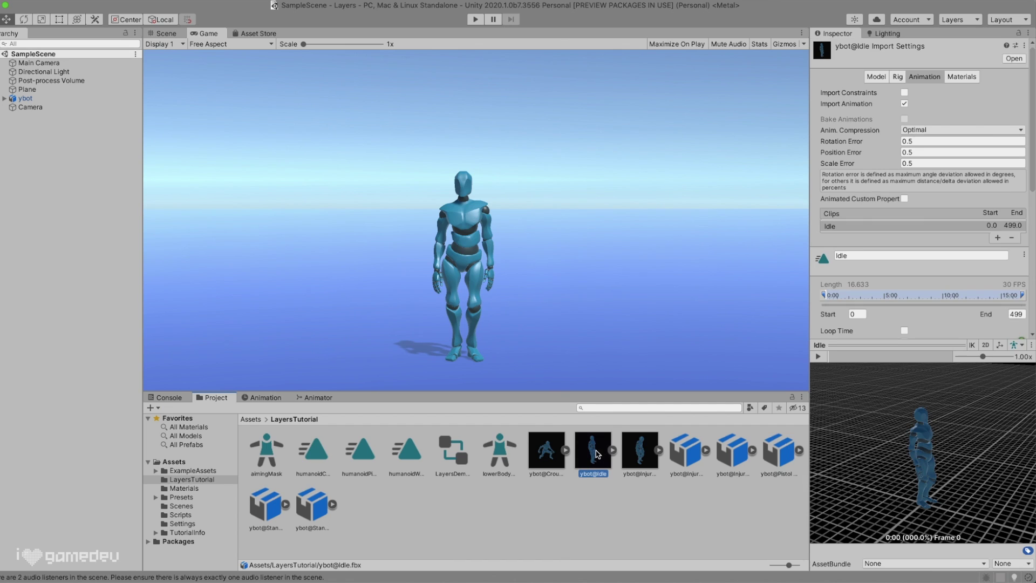
pyautogui.click(920, 78)
pyautogui.scroll(-10, 885, 124)
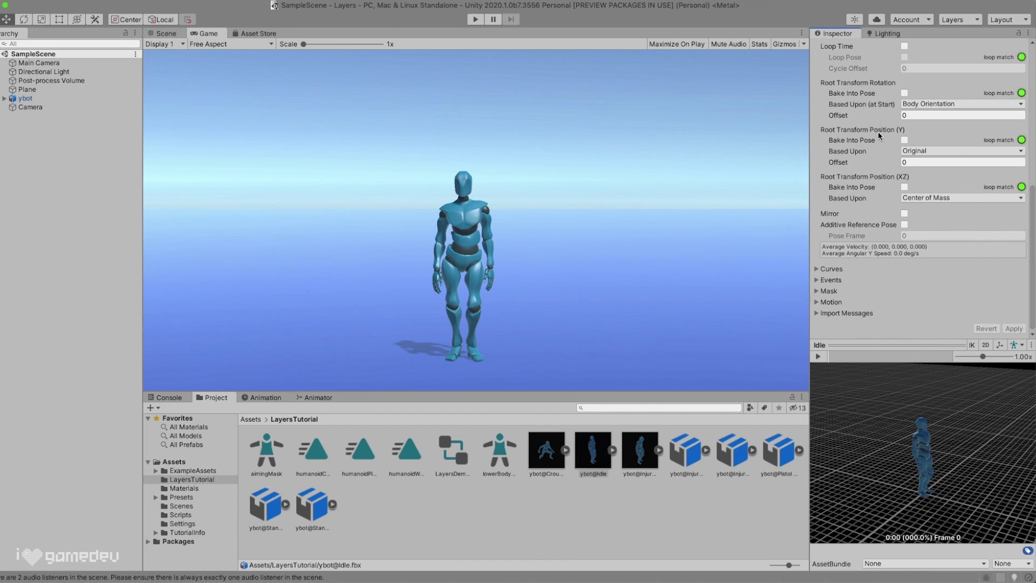
pyautogui.click(905, 224)
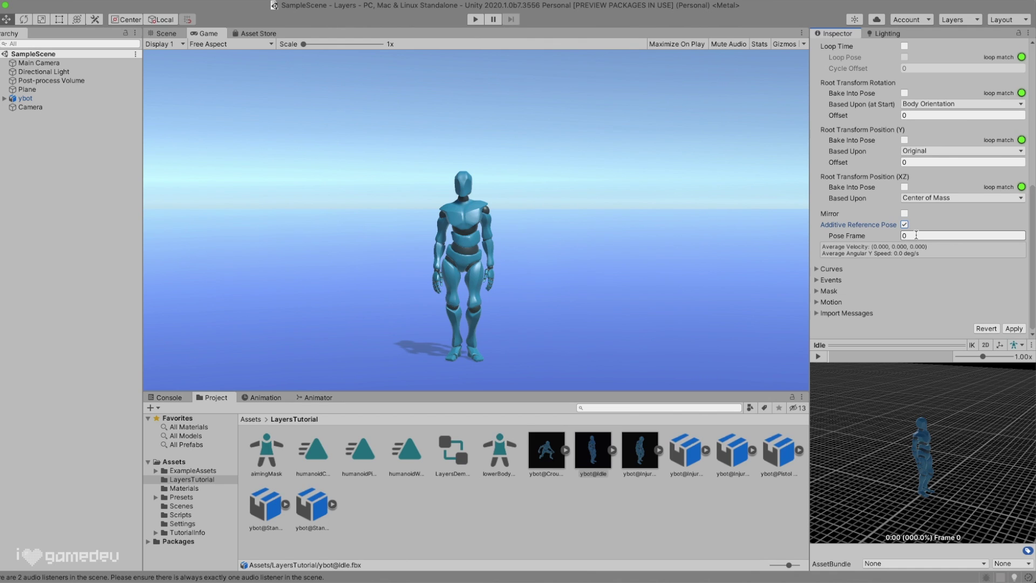
pyautogui.click(916, 235)
# Select the crouch clip and switch the Inspector to Debug view
pyautogui.click(313, 451)
pyautogui.click(1027, 33)
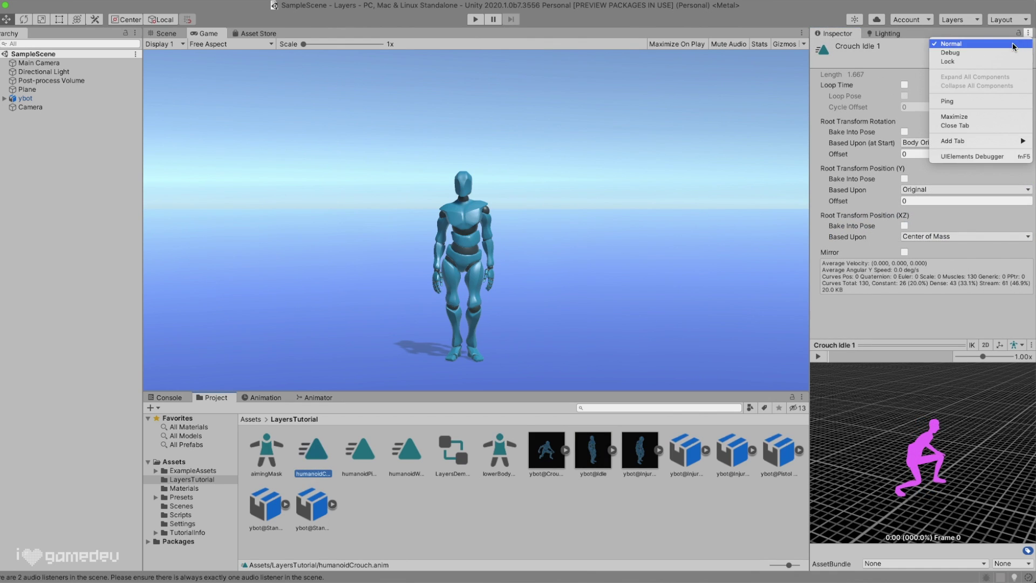
pyautogui.click(949, 50)
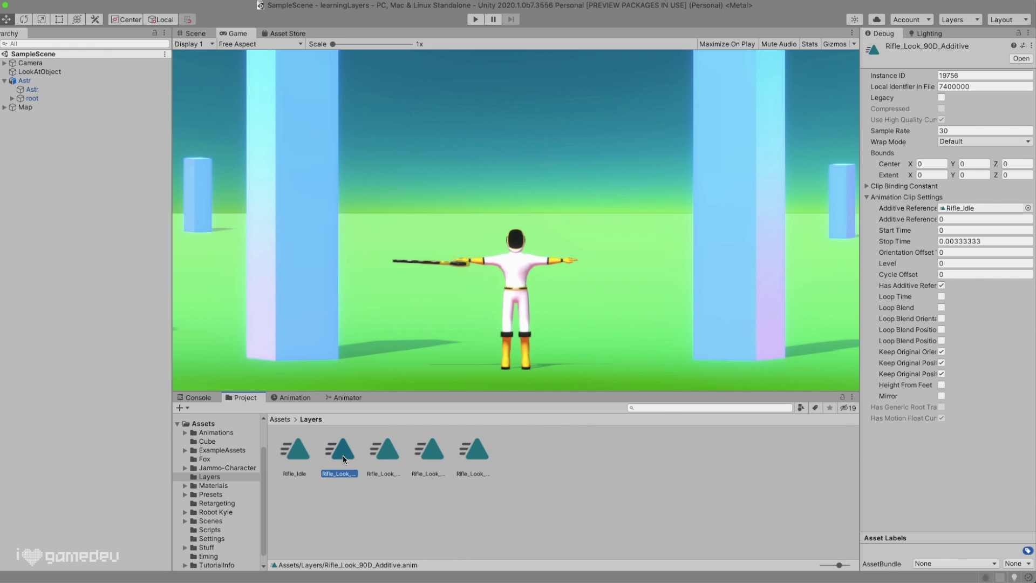
# Inspect the Rifle_Look_90L, 90R and 90U additive clips' Rifle_Idle reference settings
pyautogui.click(386, 455)
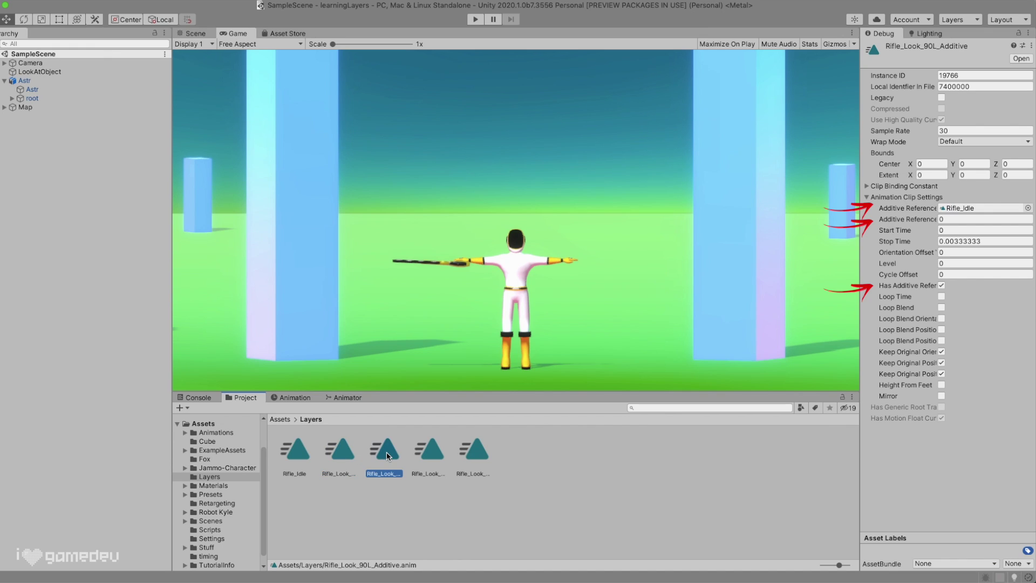
pyautogui.click(431, 456)
pyautogui.click(479, 453)
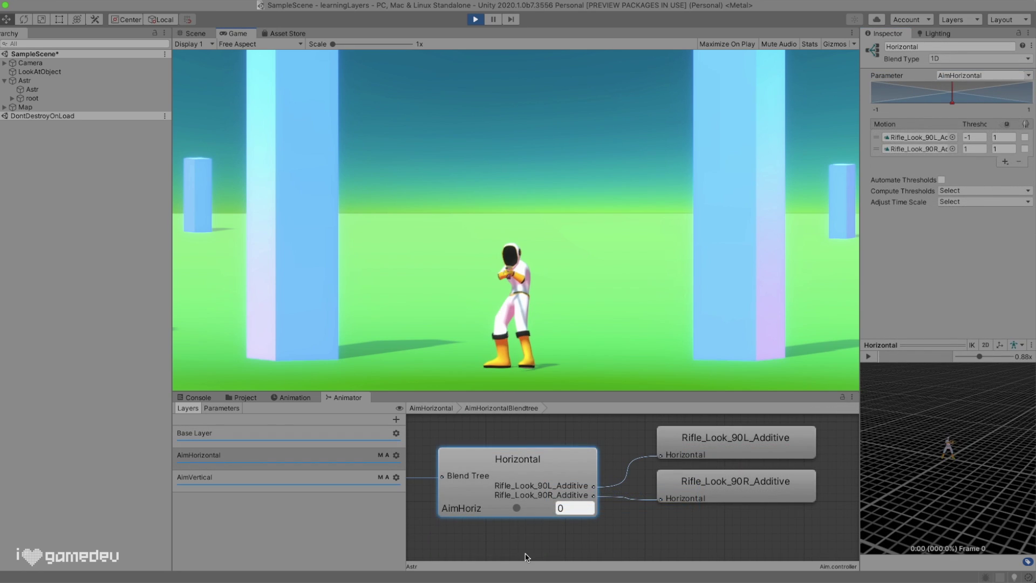
# Set horizontal and vertical aim to -1 so the rifle aims left and down
pyautogui.moveTo(517, 508); pyautogui.dragTo(738, 518)
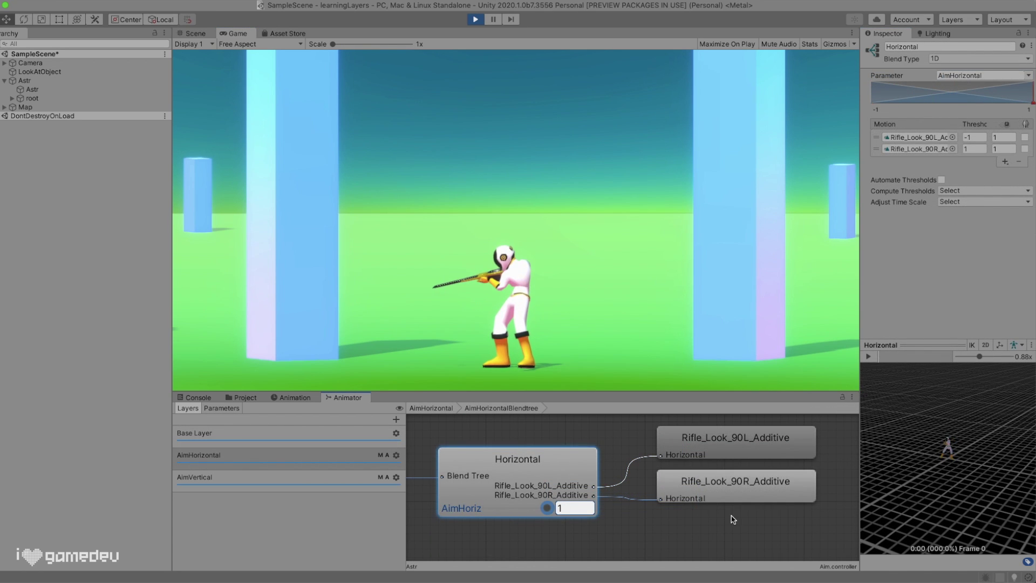
pyautogui.click(302, 477)
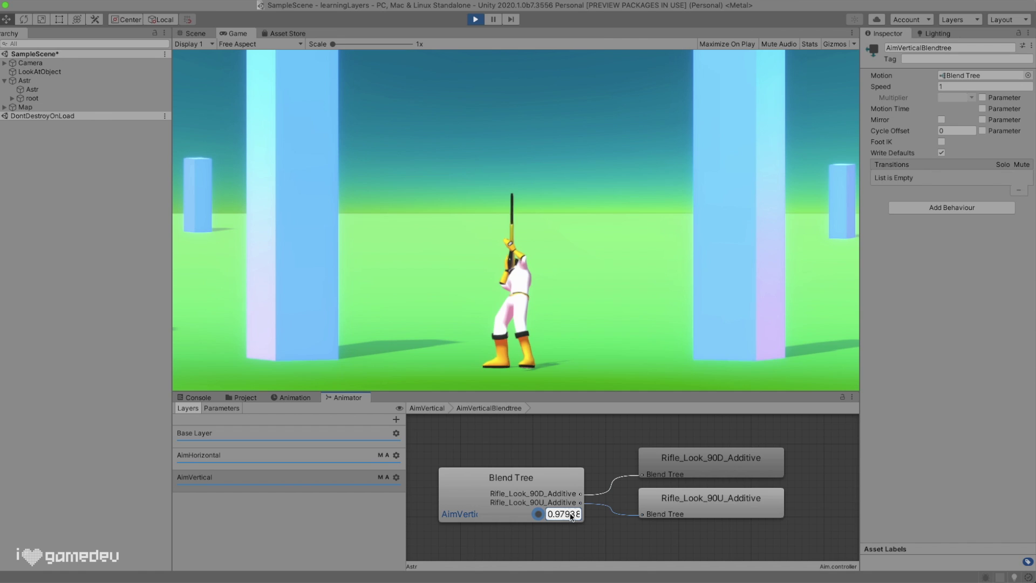
pyautogui.moveTo(538, 513); pyautogui.dragTo(371, 513)
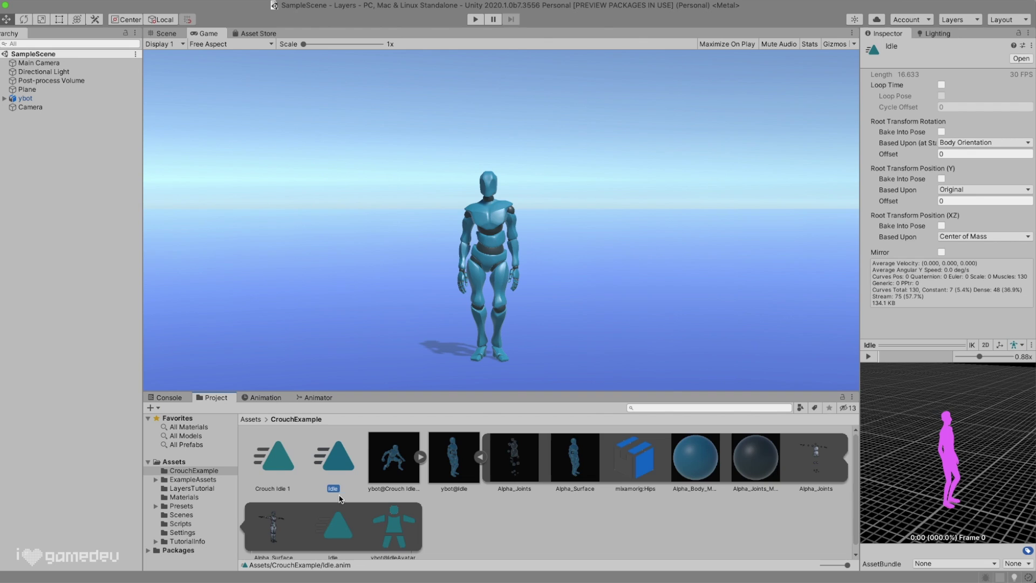
# Rename the clips to humanoidIdle and humanoidCrouch
pyautogui.click(332, 489)
pyautogui.write('humanoidIdle')
pyautogui.press('Return')
pyautogui.click(273, 458)
pyautogui.press('Return')
pyautogui.write('humanoidCrouch')
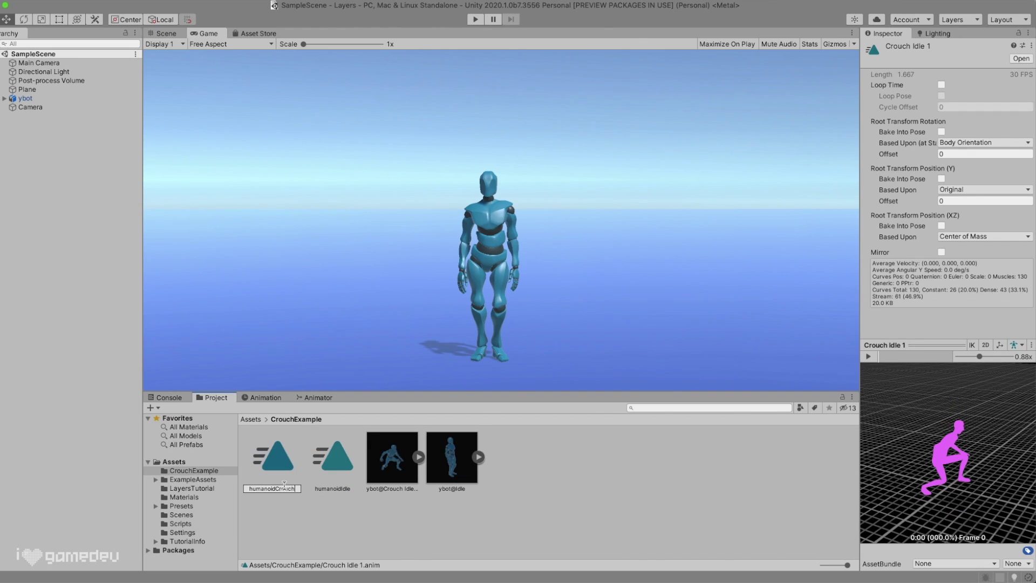
pyautogui.press('Return')
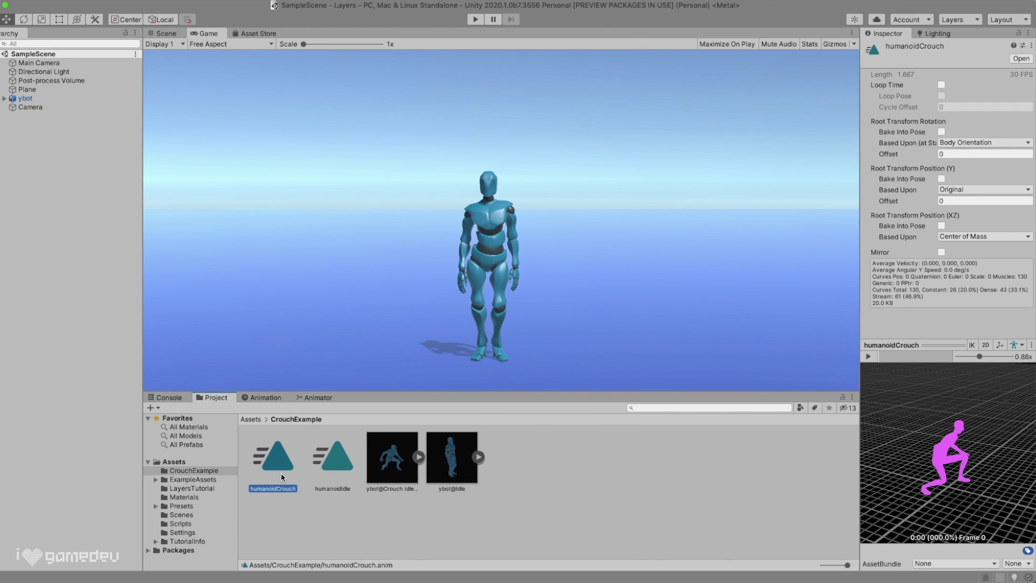
# Delete humanoidCrouch's keyframes from frame 2 to 50
pyautogui.doubleClick(283, 466)
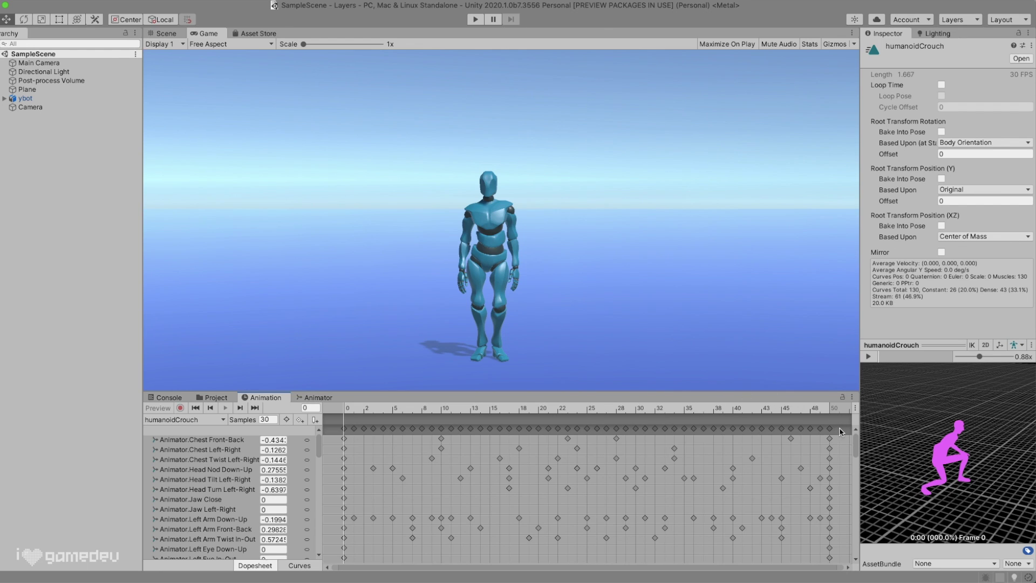
pyautogui.moveTo(840, 432); pyautogui.dragTo(355, 414)
pyautogui.press('Delete')
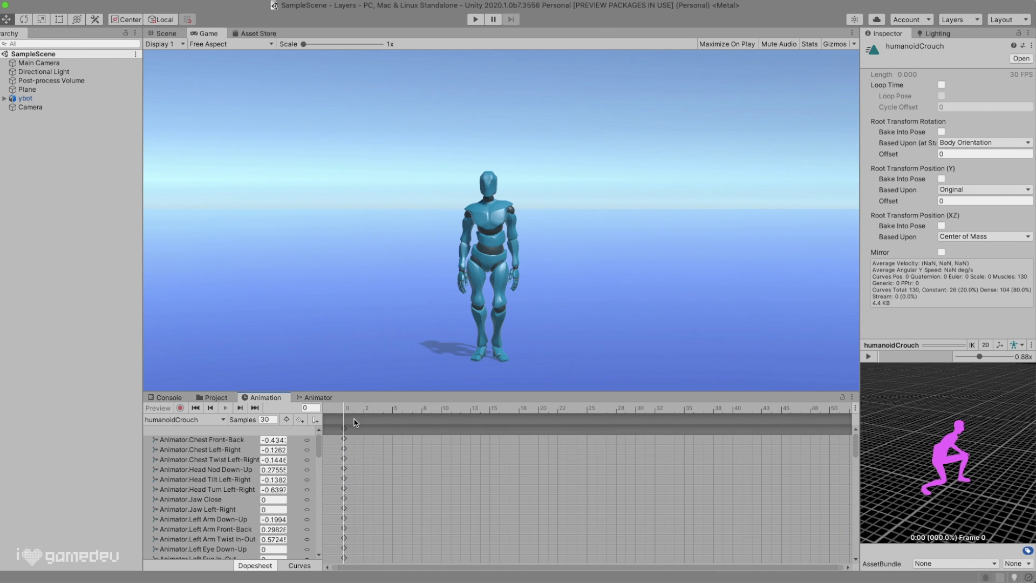
# Paste humanoidIdle's frame 0 standing keys at frame 0 of humanoidCrouch, crouch keys shifted to frame 1
pyautogui.click(213, 397)
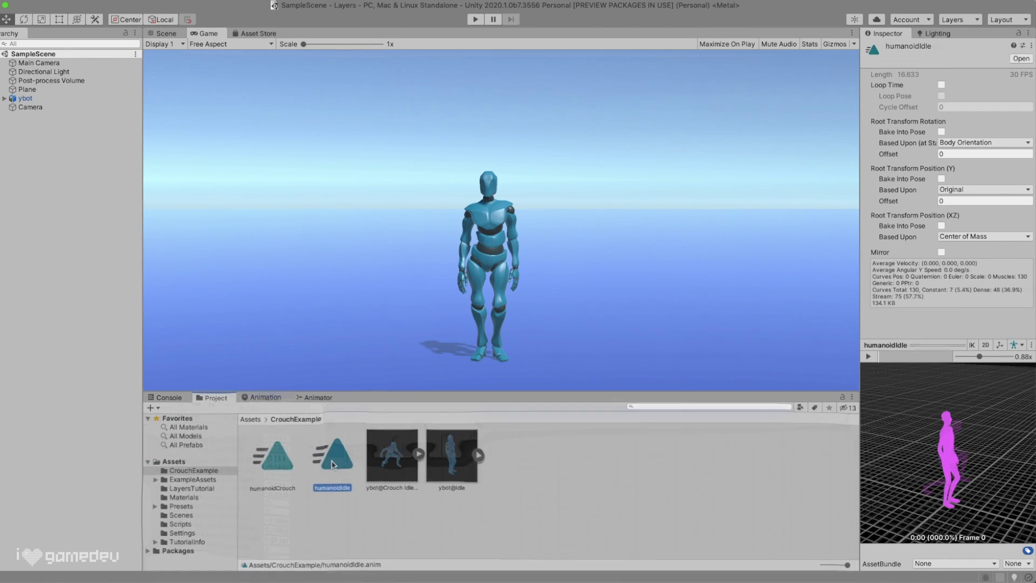
pyautogui.click(393, 453)
pyautogui.click(262, 397)
pyautogui.click(343, 439)
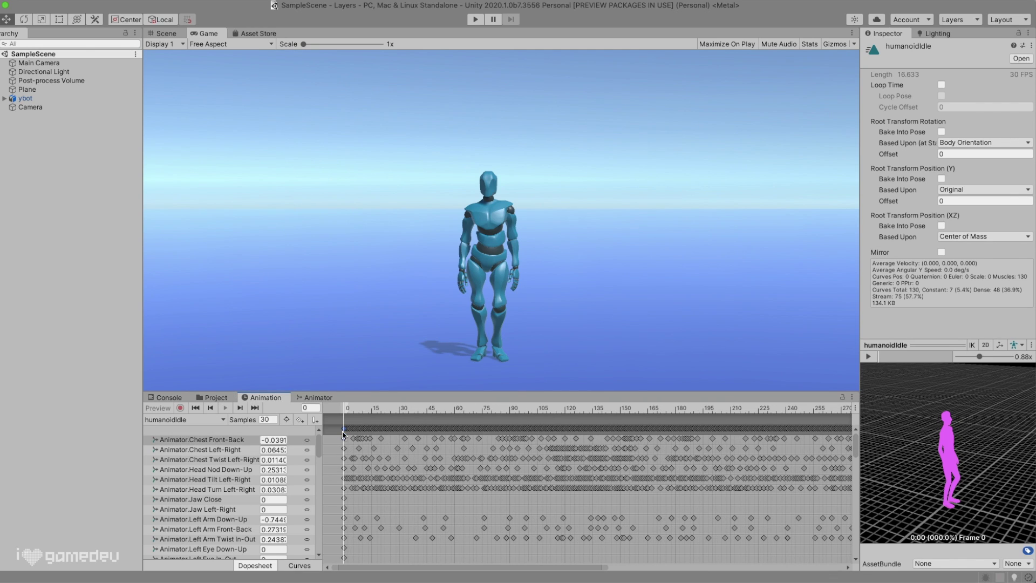
pyautogui.click(214, 398)
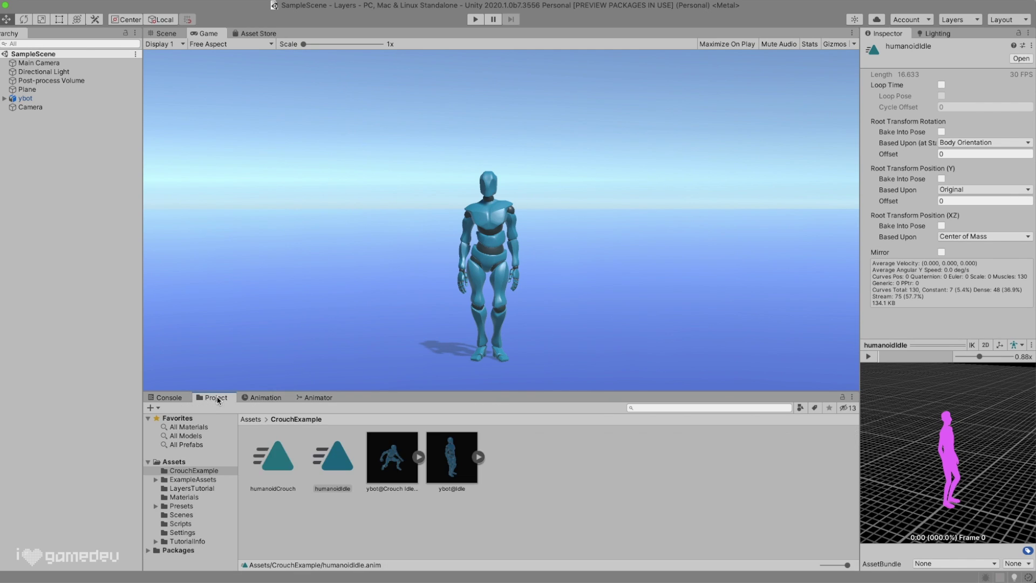
pyautogui.doubleClick(271, 456)
pyautogui.moveTo(343, 430); pyautogui.dragTo(506, 431)
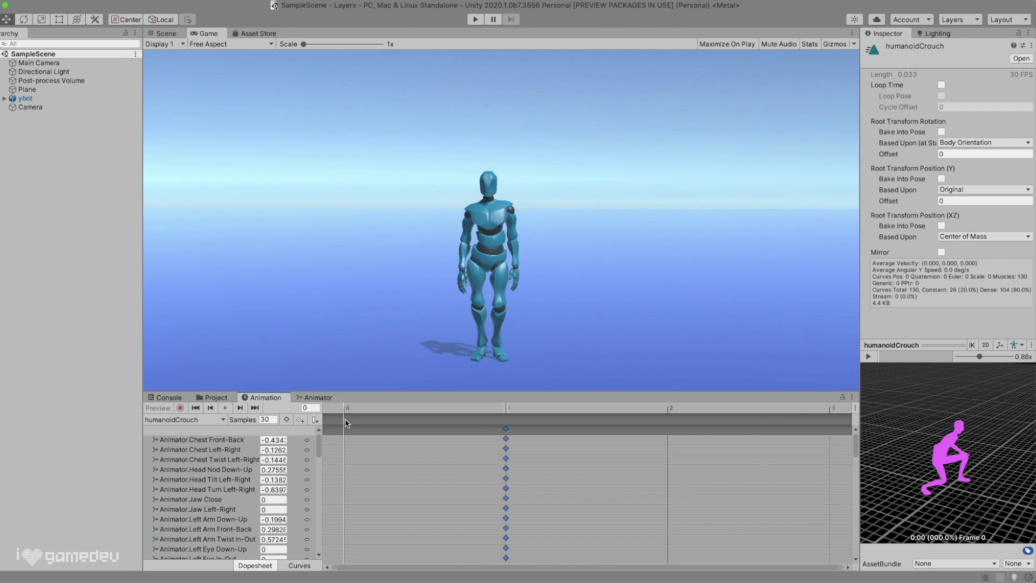
pyautogui.hotkey('ctrl', 'v')
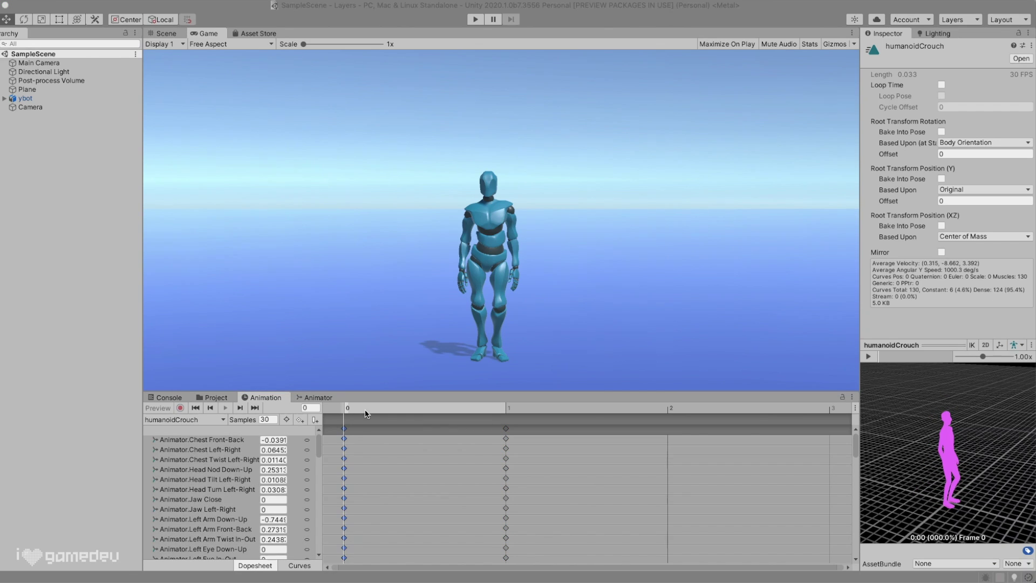
# In Debug view, turn on Has Additive Reference Pose using humanoidCrouch as reference
pyautogui.click(1029, 34)
pyautogui.click(1003, 54)
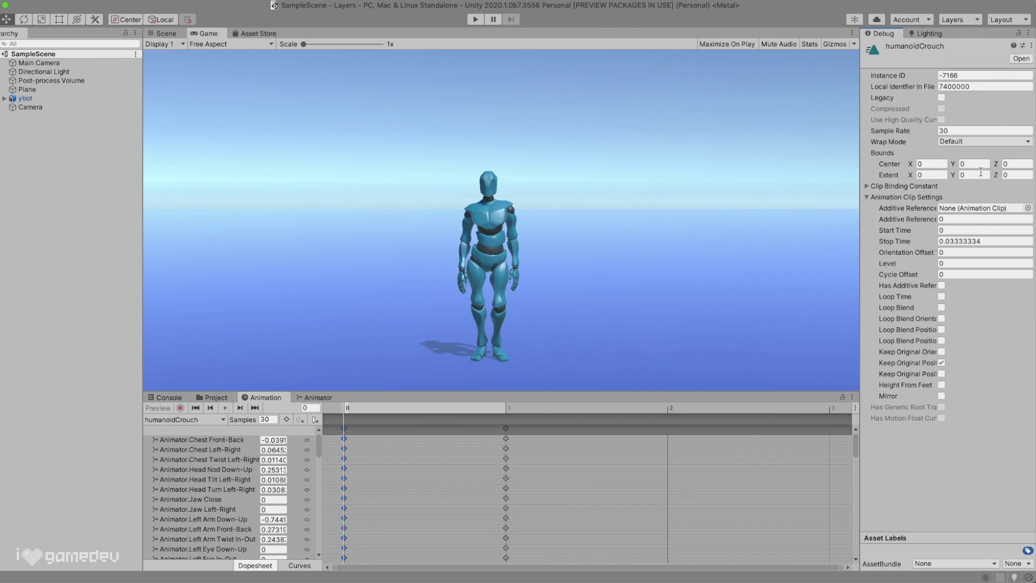
pyautogui.click(942, 286)
pyautogui.click(1028, 207)
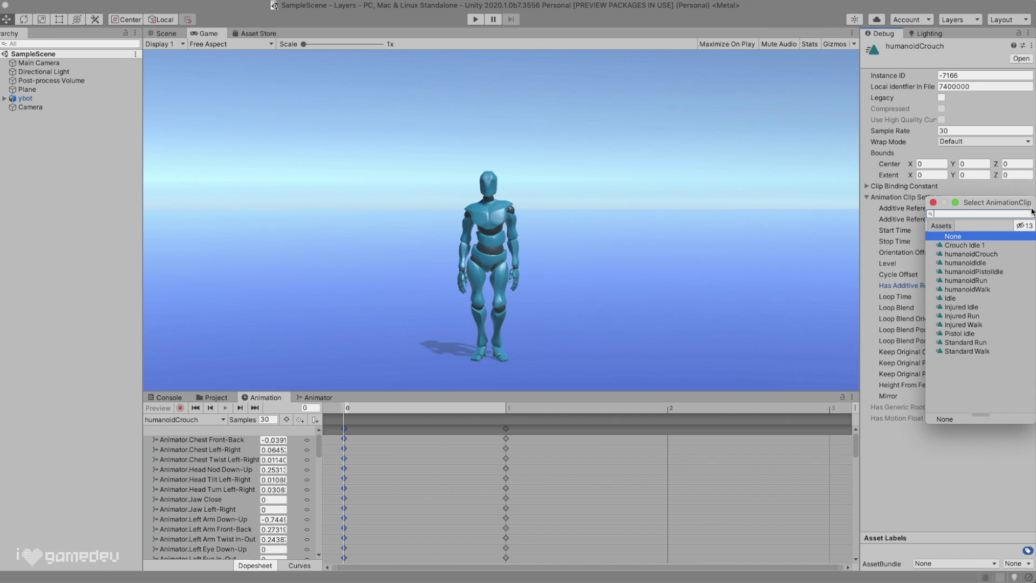
pyautogui.click(985, 246)
pyautogui.click(1030, 34)
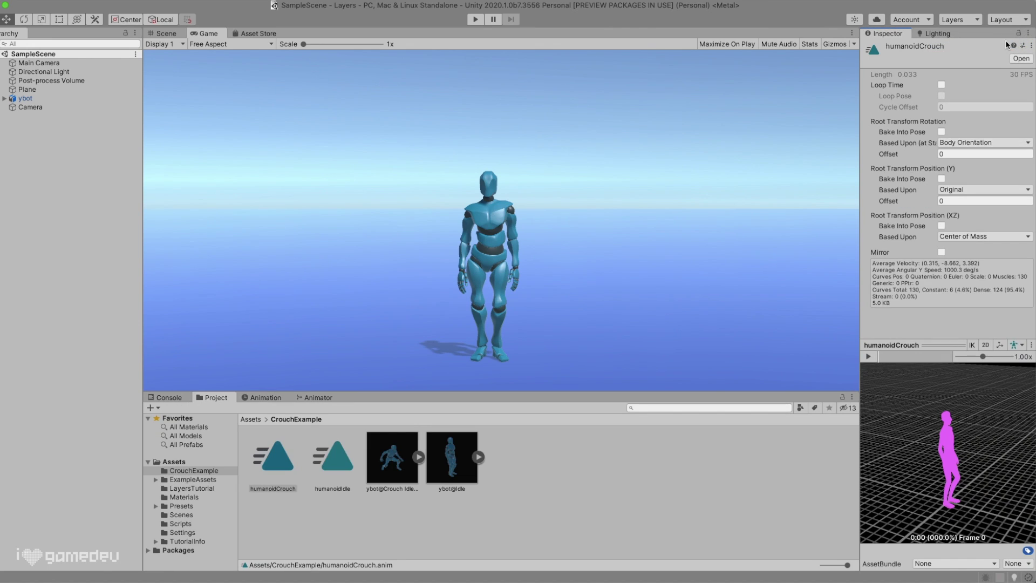
# Bake root rotation into pose based on Original and scrub the preview to check
pyautogui.click(942, 131)
pyautogui.click(984, 142)
pyautogui.click(966, 134)
pyautogui.click(912, 357)
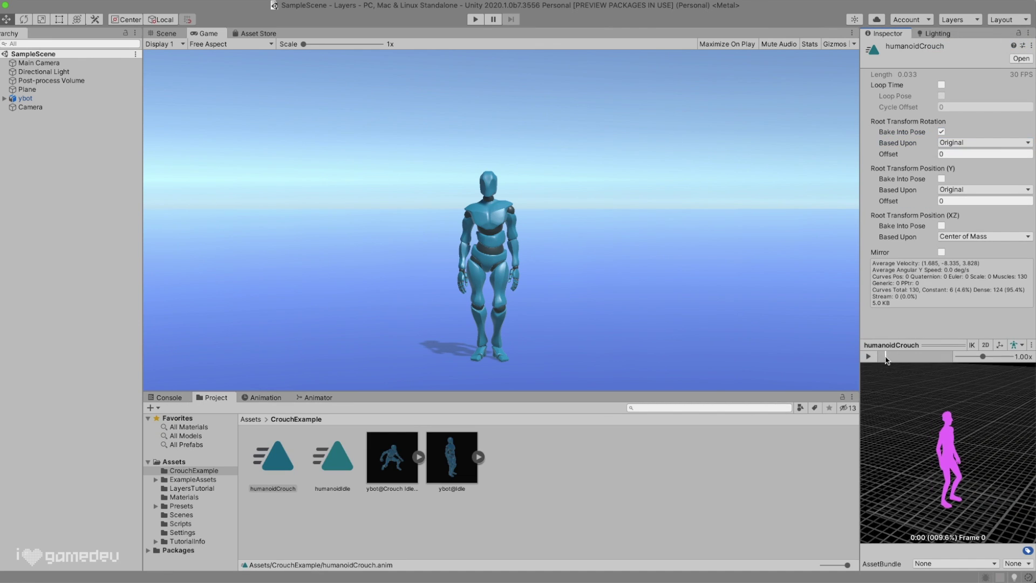
pyautogui.moveTo(912, 361); pyautogui.dragTo(898, 357)
# Add a new animator layer named Crouch Layer with Additive blending
pyautogui.click(314, 397)
pyautogui.click(348, 442)
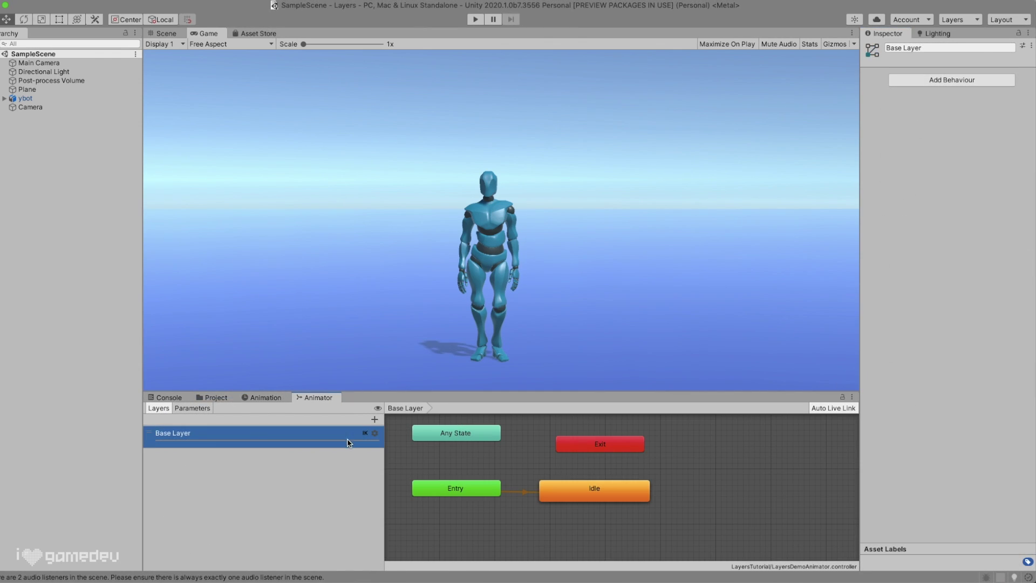
pyautogui.click(374, 420)
pyautogui.write('Crouch Layer')
pyautogui.press('Return')
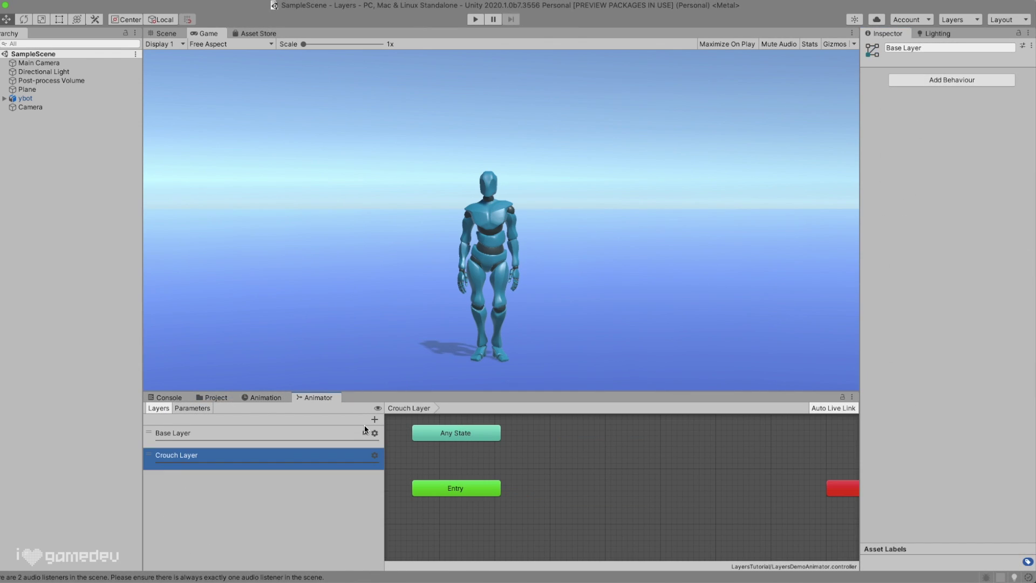
pyautogui.click(374, 455)
pyautogui.click(486, 477)
pyautogui.click(502, 490)
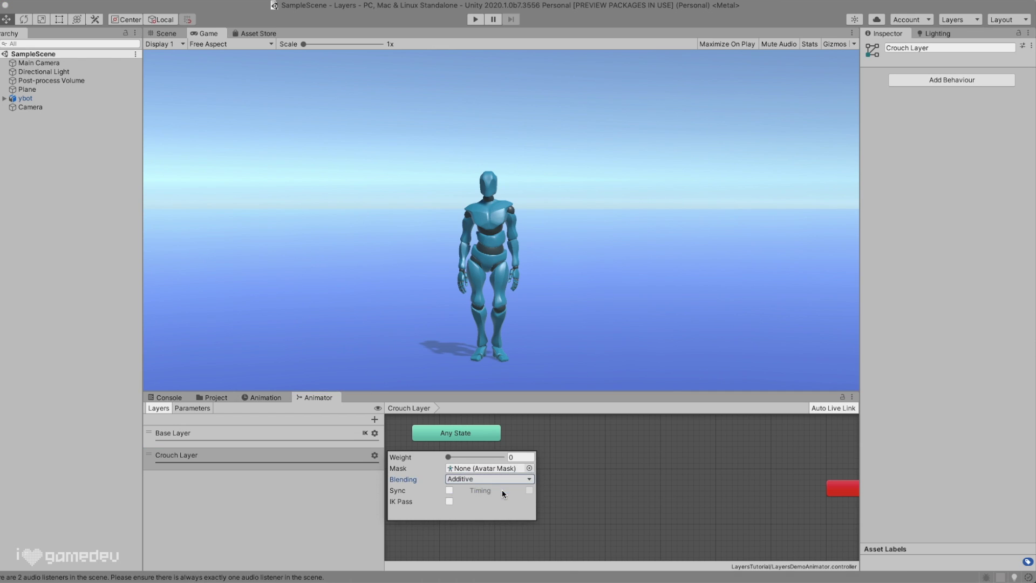
# Create an empty state named crouch playing humanoidCrouch, then run the scene
pyautogui.rightClick(584, 481)
pyautogui.moveTo(583, 482)
pyautogui.click(758, 484)
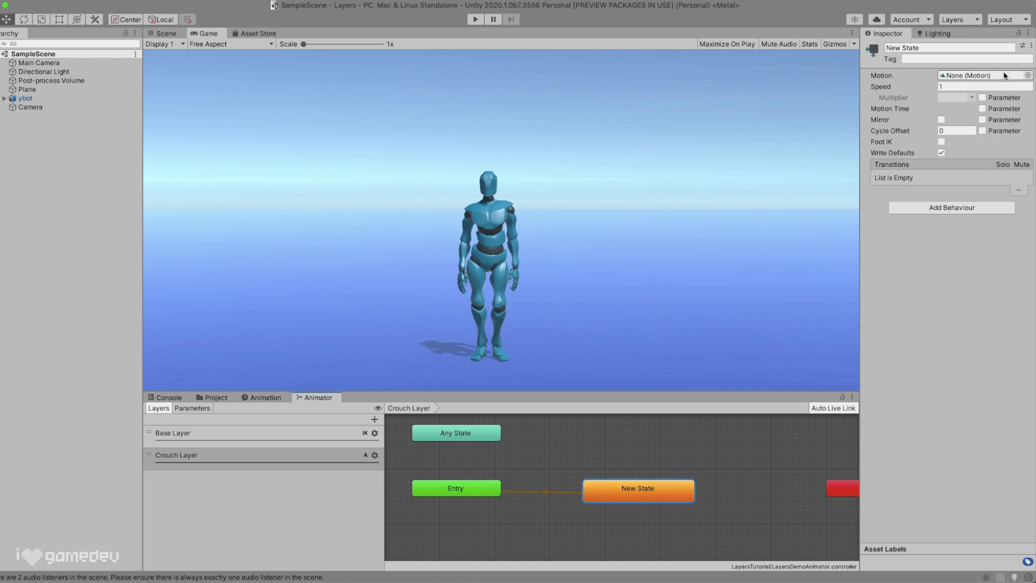
pyautogui.click(1028, 75)
pyautogui.doubleClick(961, 120)
pyautogui.click(938, 48)
pyautogui.write('crouch')
pyautogui.press('Return')
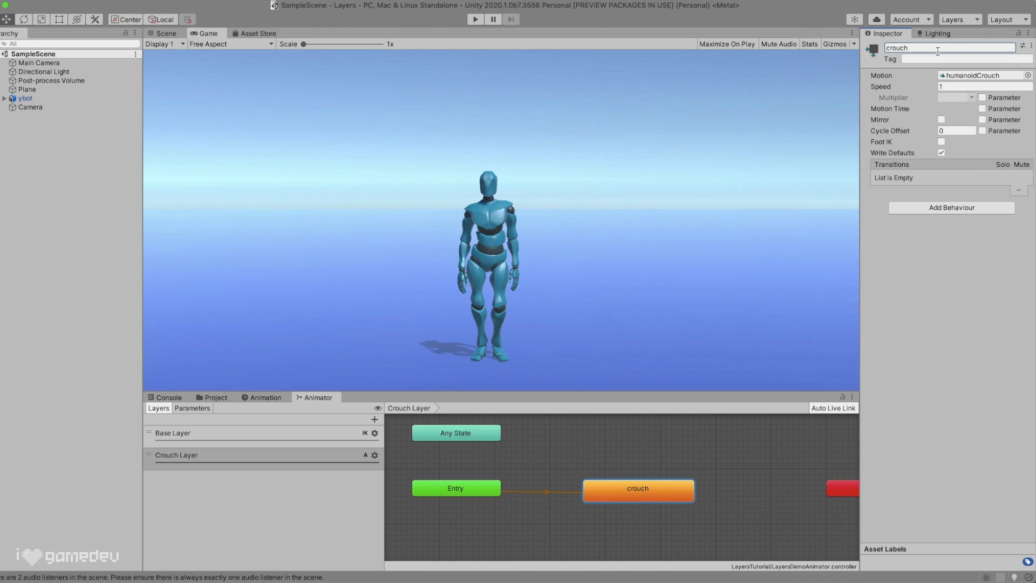
pyautogui.click(475, 19)
# During Play, set the Crouch Layer's weight to 0.92 so ybot blends into a crouch
pyautogui.click(374, 455)
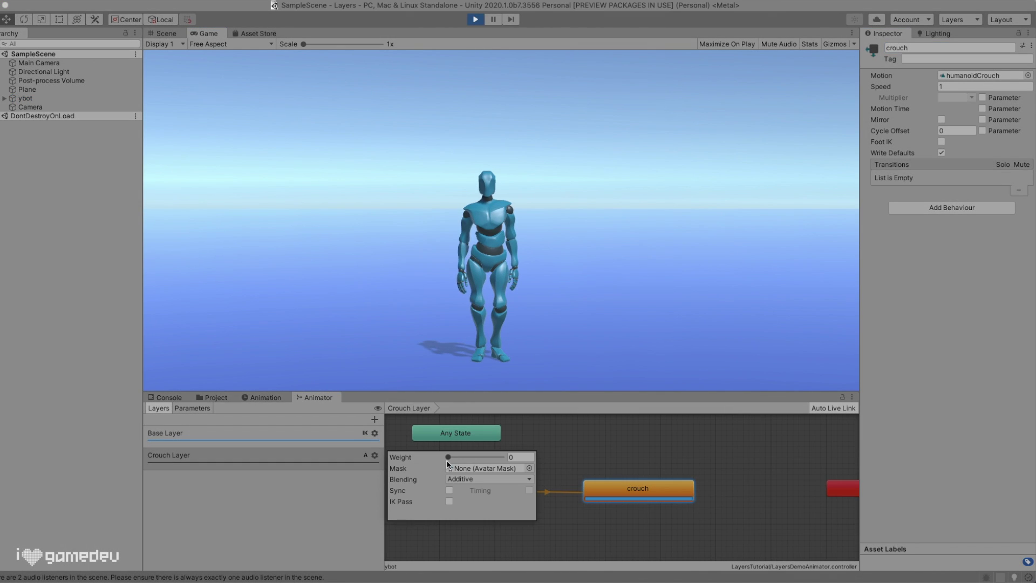
pyautogui.moveTo(448, 457); pyautogui.dragTo(503, 457)
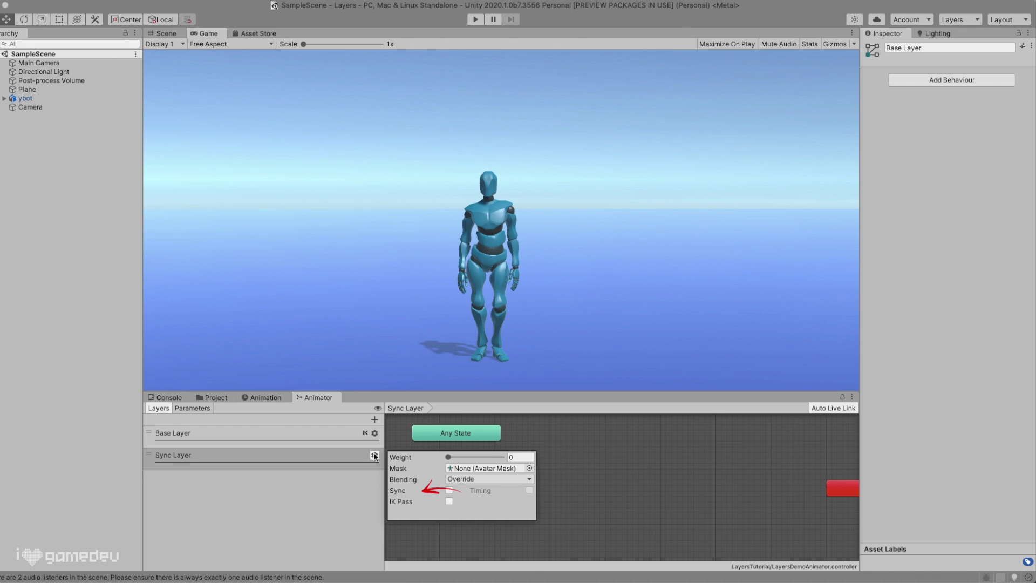
# Sync the Sync Layer to the Base Layer as its source layer
pyautogui.click(449, 490)
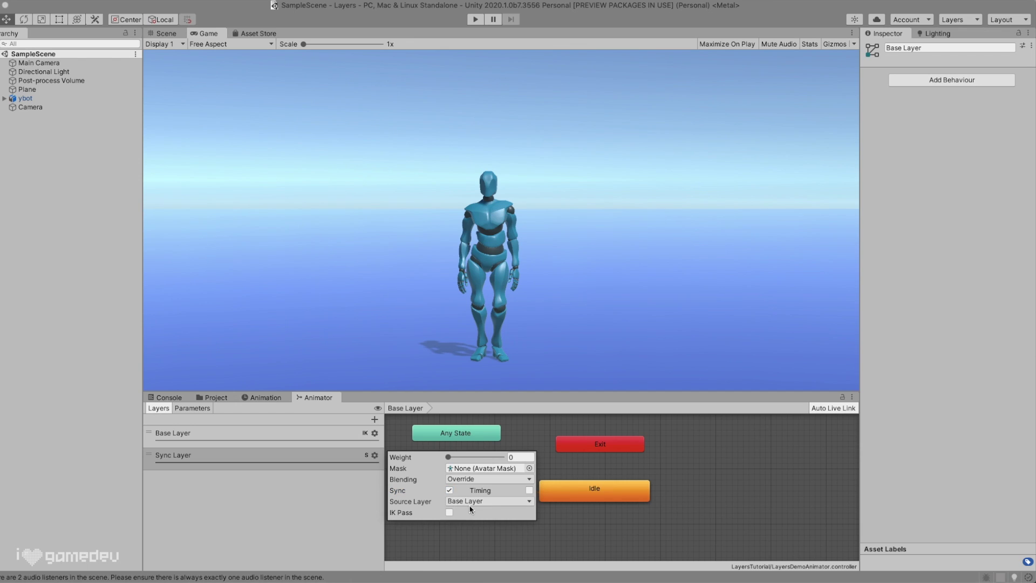
pyautogui.click(471, 502)
pyautogui.click(518, 506)
# Add an empty state to the Base Layer's state graph
pyautogui.click(323, 439)
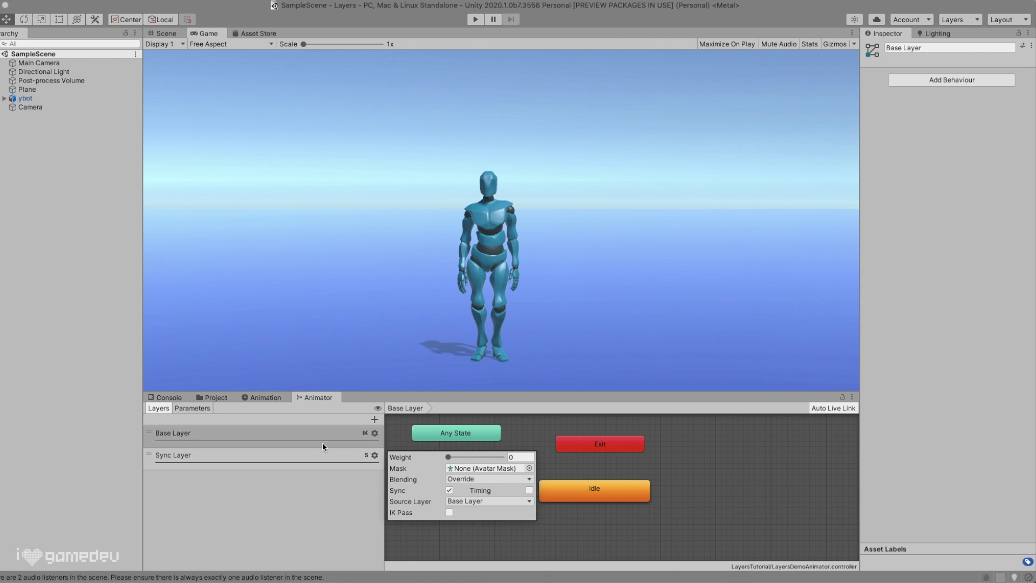
pyautogui.rightClick(605, 467)
pyautogui.moveTo(620, 469)
pyautogui.click(734, 469)
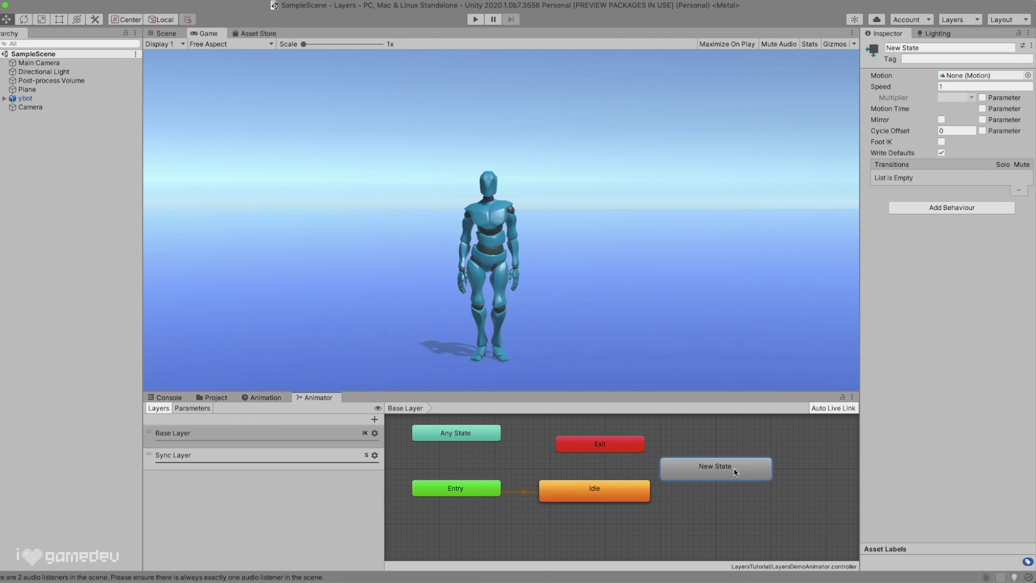
# Delete the leftover New State node from the Base Layer and return to editing it
pyautogui.click(341, 458)
pyautogui.click(332, 436)
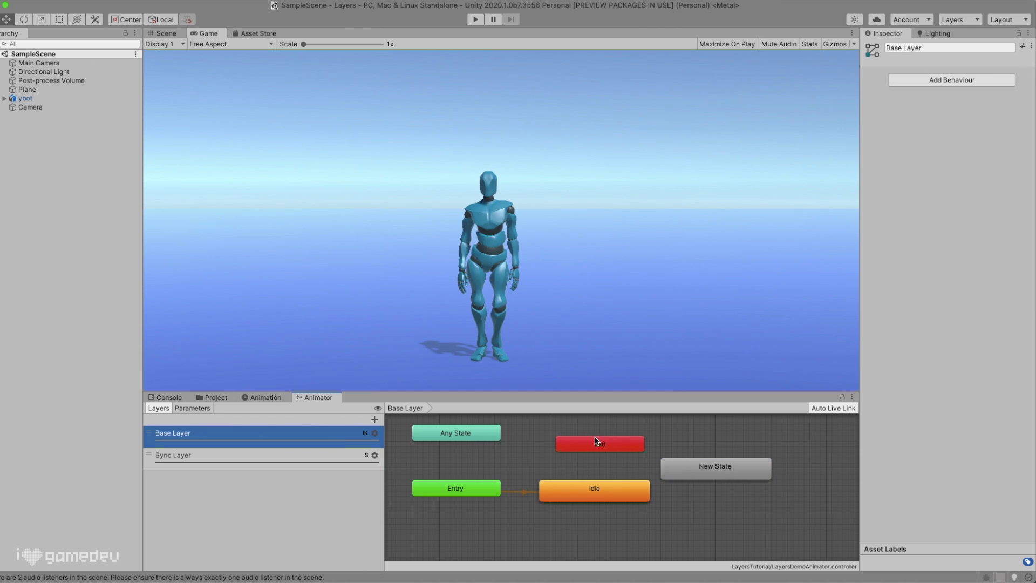
pyautogui.click(691, 464)
pyautogui.press('Delete')
pyautogui.click(301, 456)
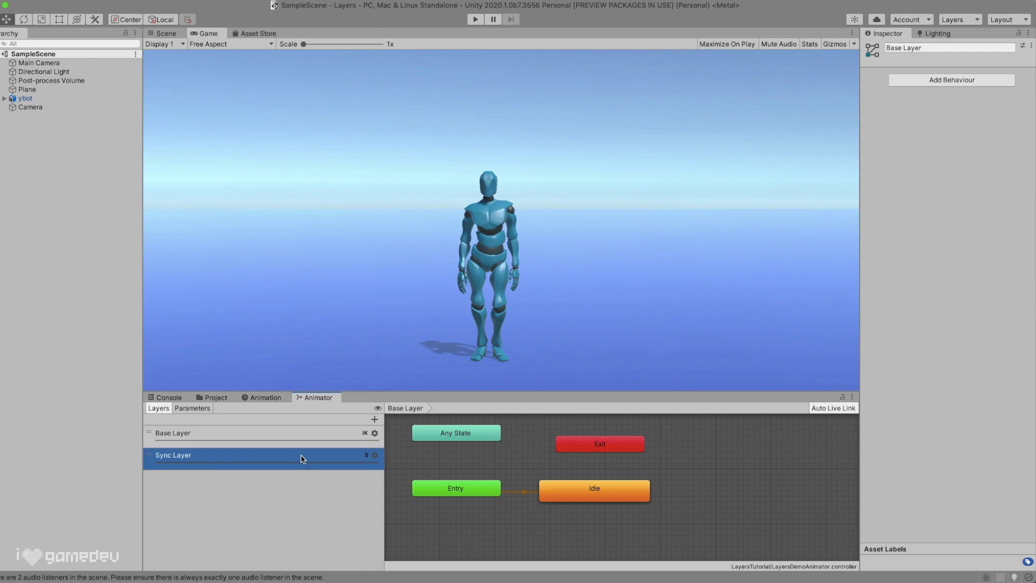
pyautogui.click(299, 441)
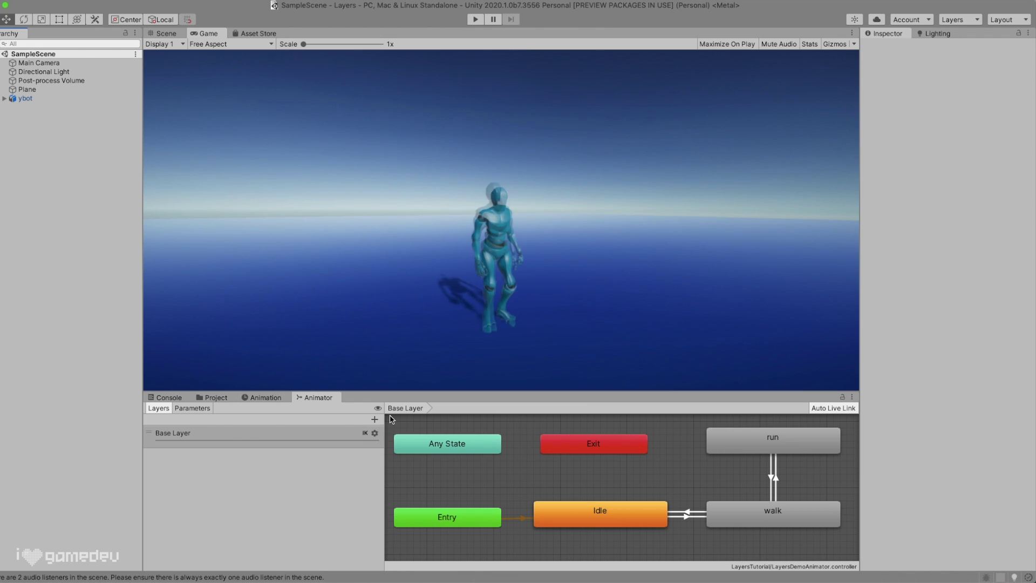
# Show the LayersTutorial folder with the ybot@Injured Idle, Injured Run and Injured Walk clips
pyautogui.click(214, 397)
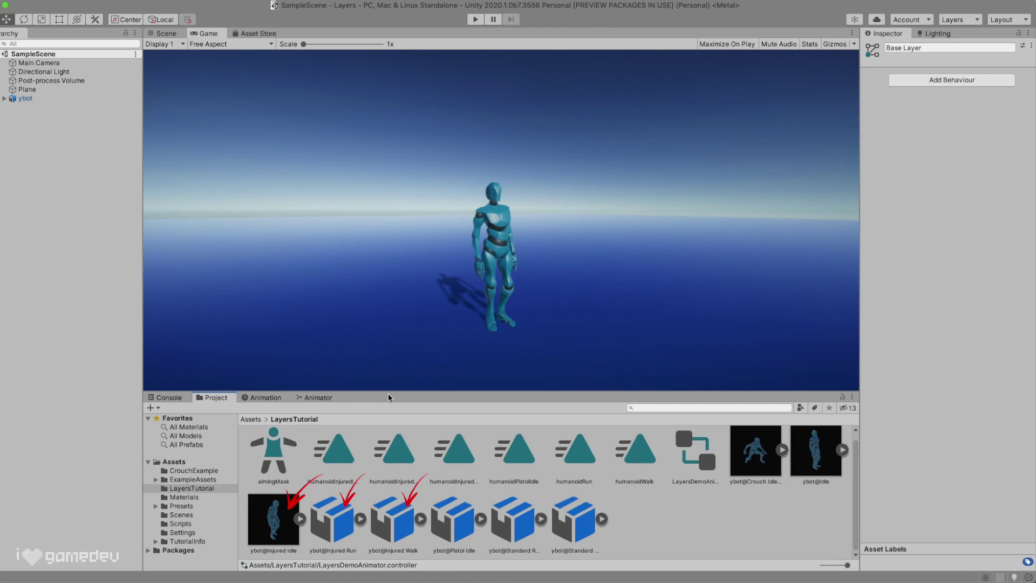
# Add a layer named Injured Layer and sync it to the Base Layer
pyautogui.click(318, 397)
pyautogui.click(374, 419)
pyautogui.write('Injurdd Layer')
pyautogui.press('Return')
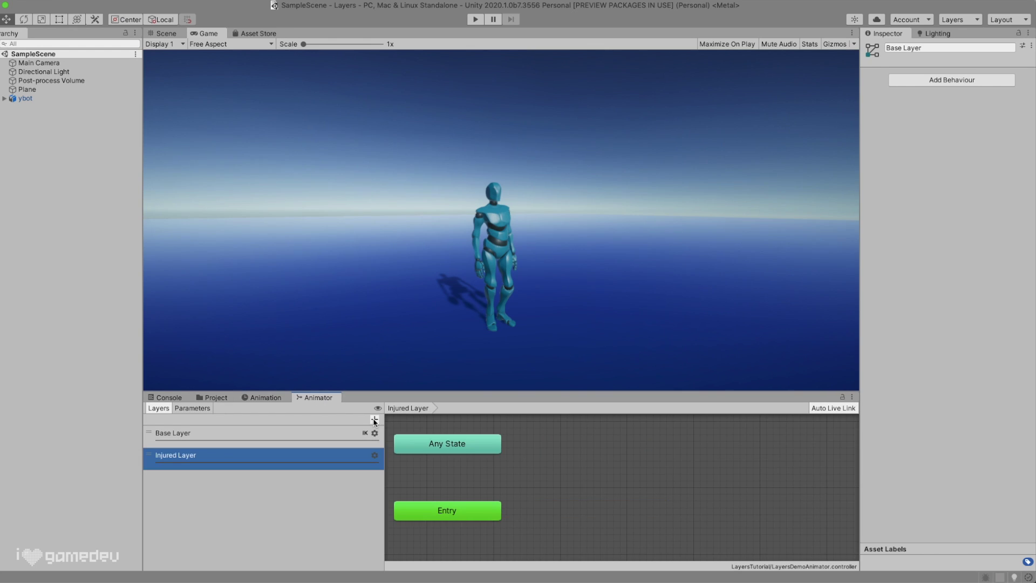
pyautogui.click(375, 456)
pyautogui.click(440, 487)
# Assign the injured idle clip to Idle and humanoidInjuredWalk to the walk state
pyautogui.click(628, 516)
pyautogui.click(1028, 75)
pyautogui.write('humanoi')
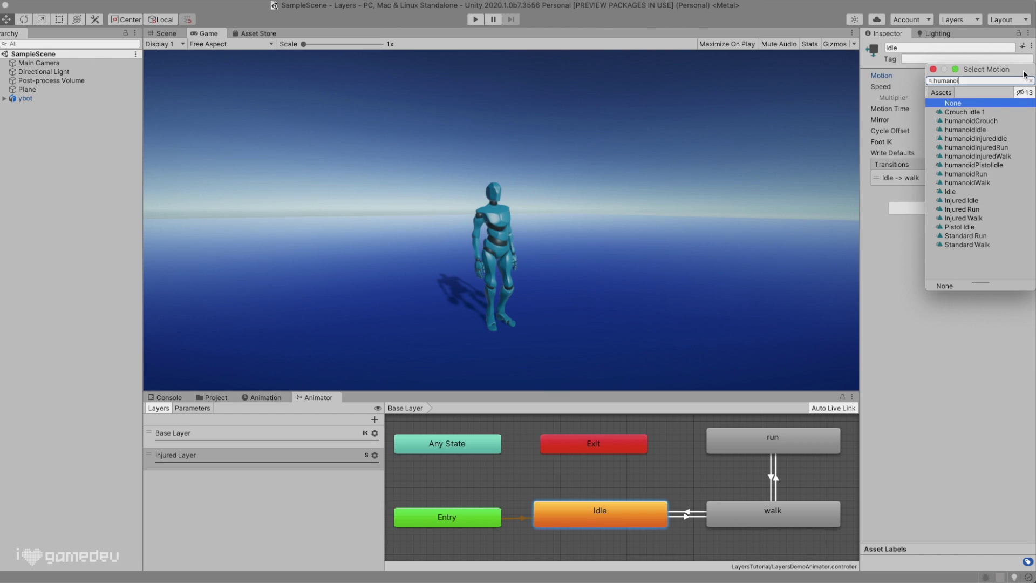
pyautogui.write('dInjured')
pyautogui.doubleClick(976, 112)
pyautogui.click(773, 512)
pyautogui.click(1027, 75)
pyautogui.doubleClick(977, 129)
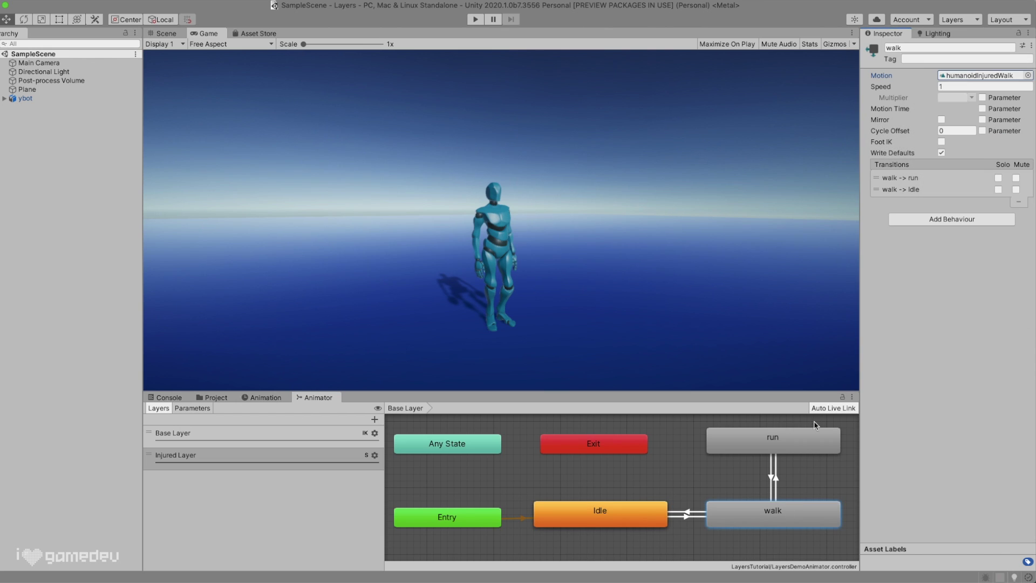
pyautogui.click(1028, 75)
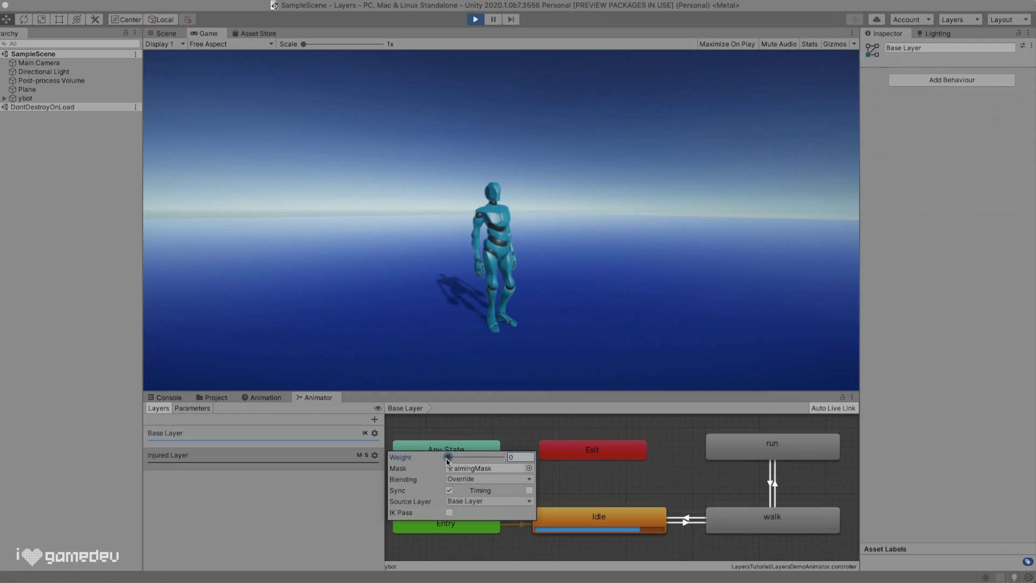
# Test the Injured Layer weight at 0.33 and 0.6, then return it to 0
pyautogui.moveTo(446, 457); pyautogui.dragTo(508, 459)
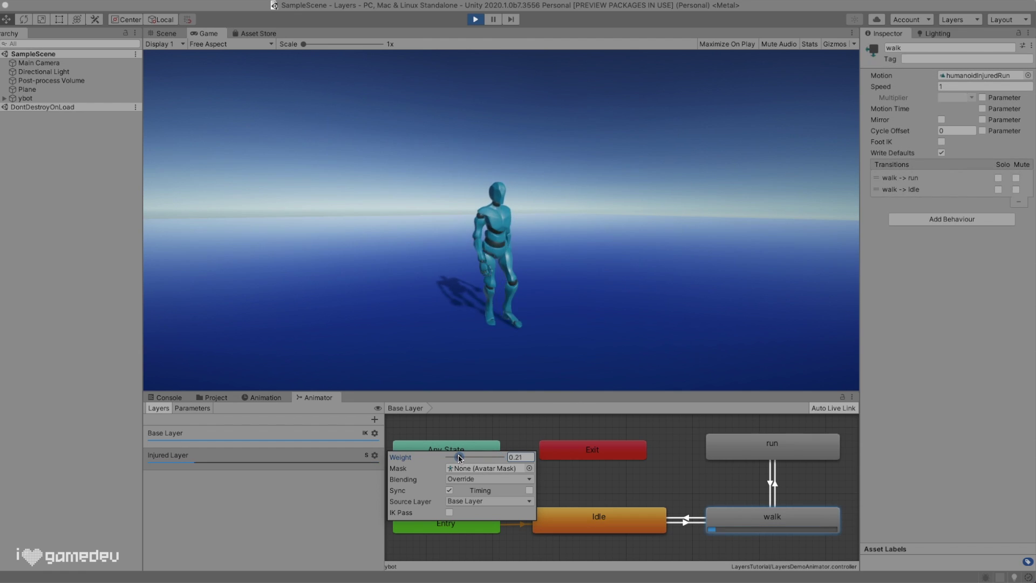
pyautogui.moveTo(460, 459); pyautogui.dragTo(481, 463)
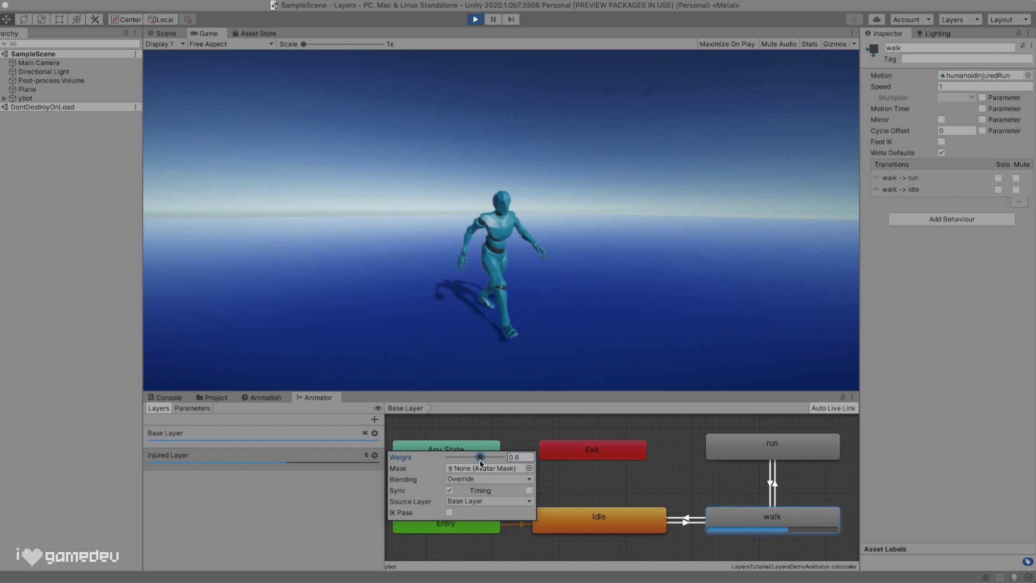
pyautogui.moveTo(494, 457); pyautogui.dragTo(447, 459)
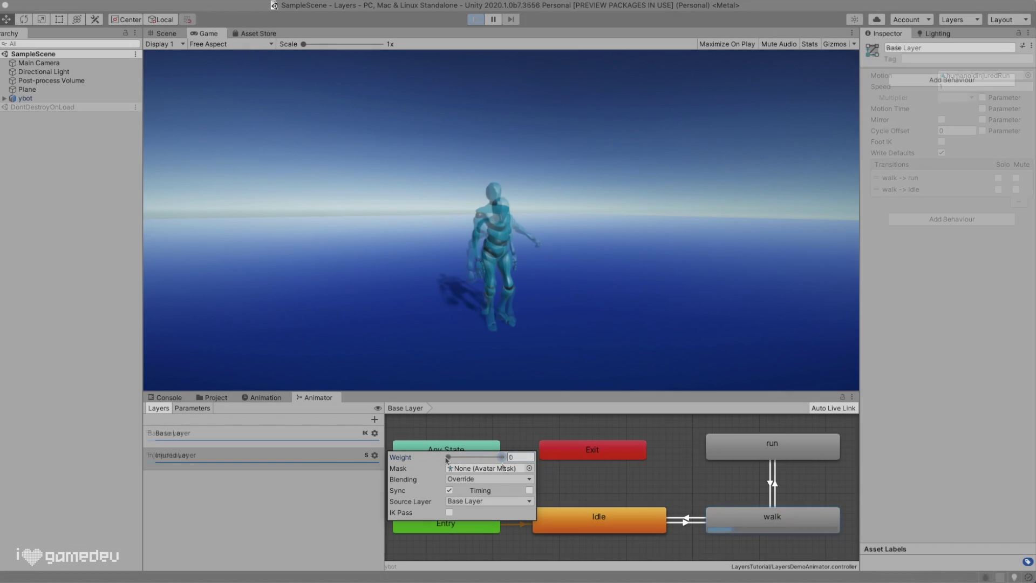
# Stop Play and duplicate the humanoidWalk clip as humanoidFastWalk
pyautogui.press('super+p')
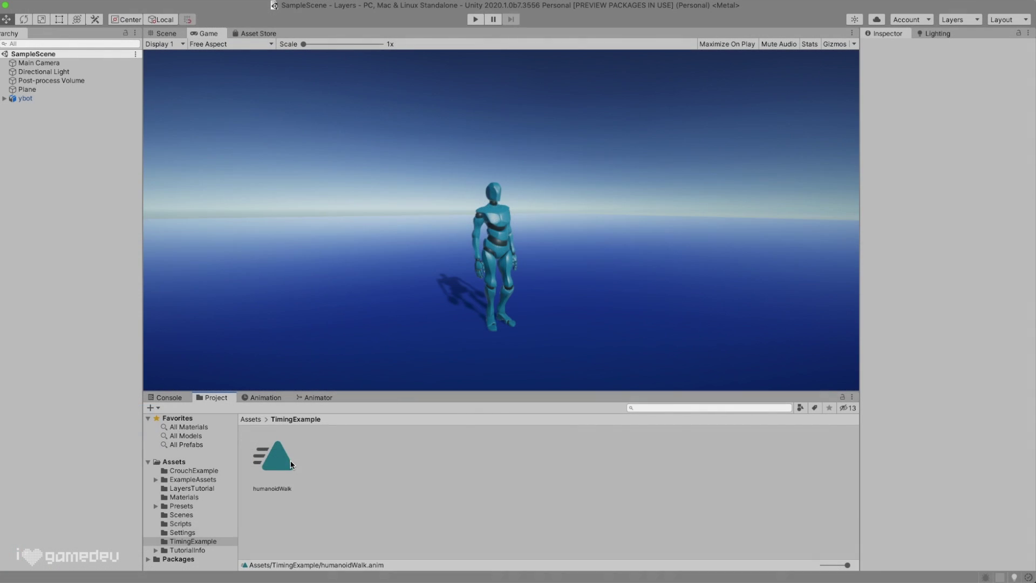
pyautogui.click(281, 465)
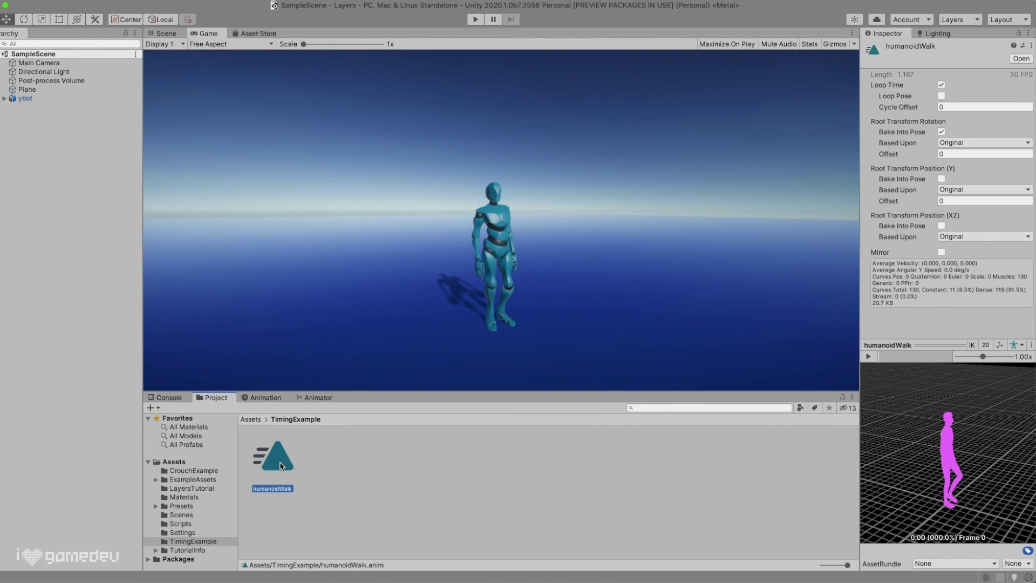
pyautogui.press('super+d')
pyautogui.click(273, 488)
pyautogui.write('h')
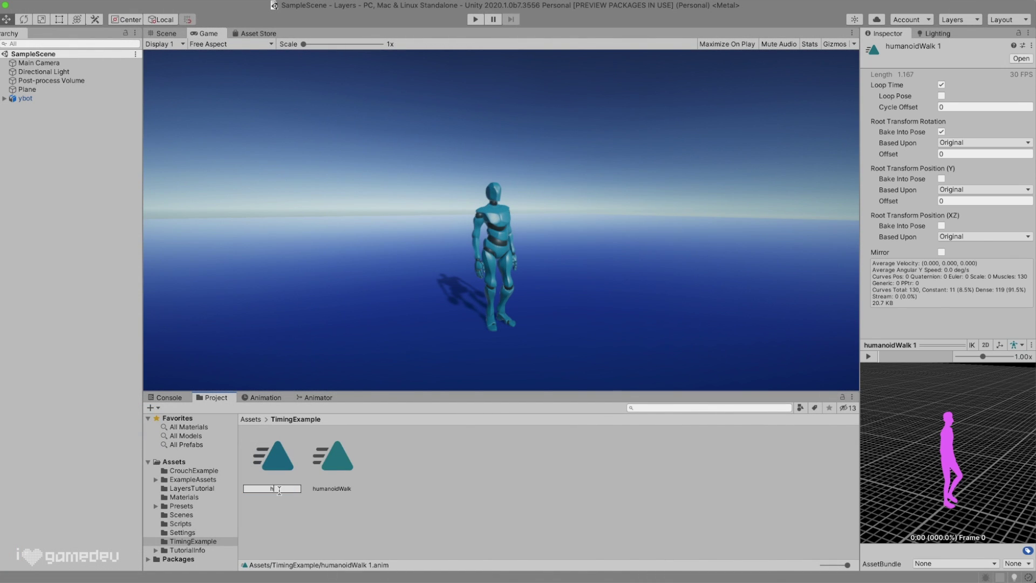
pyautogui.write('umanoidFastWalk')
pyautogui.press('Return')
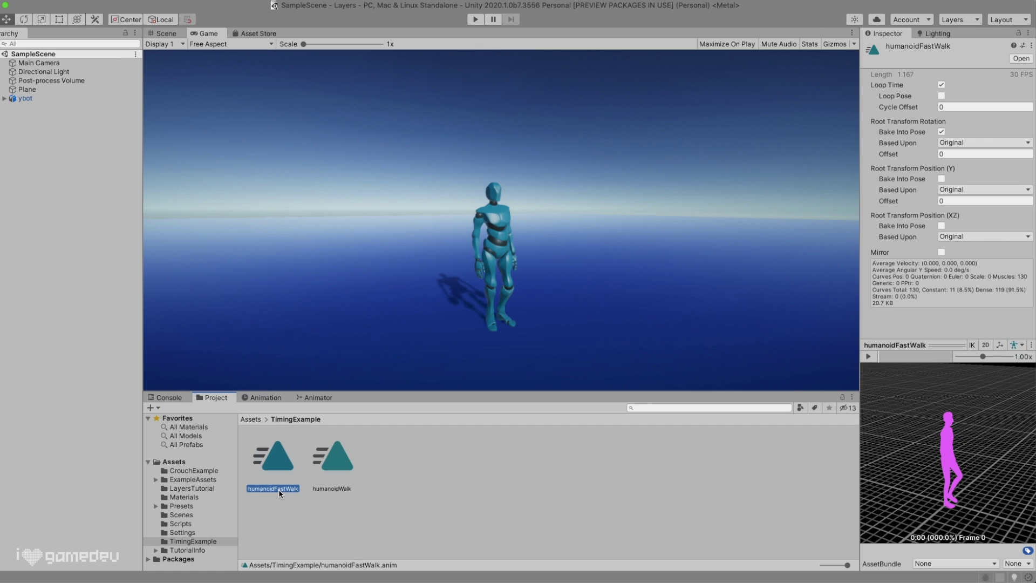
# Set humanoidFastWalk's Samples to 60 and preview the faster walk
pyautogui.click(278, 399)
pyautogui.click(265, 419)
pyautogui.press('Return')
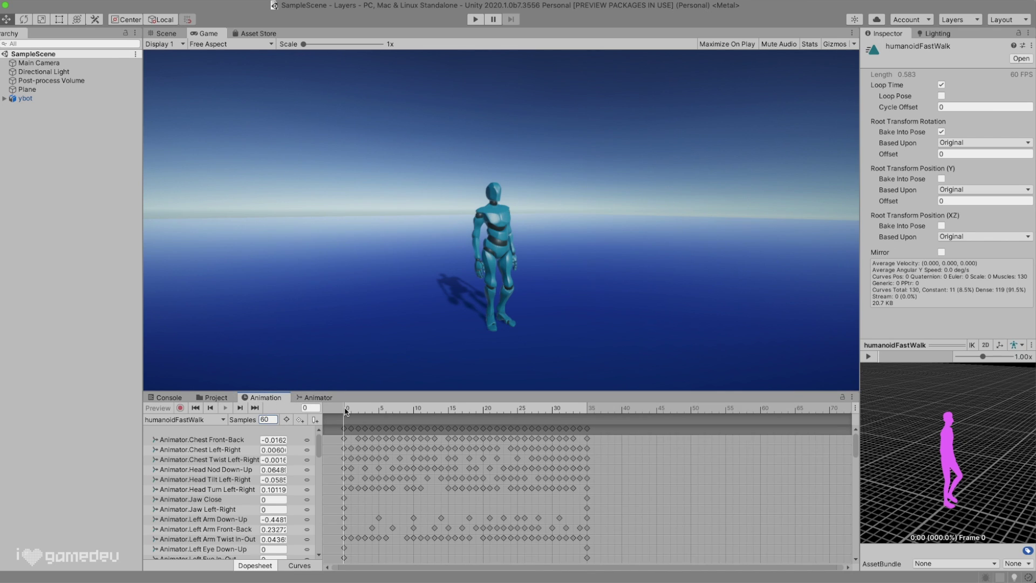
pyautogui.click(870, 357)
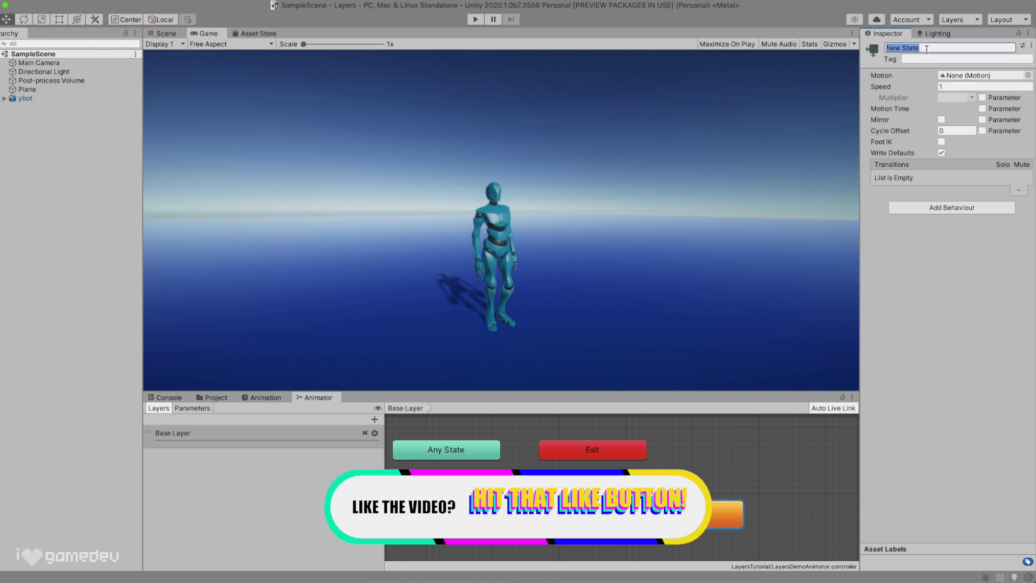
# Assign humanoidWalk as the walk state's motion and reposition the walk node
pyautogui.click(1028, 76)
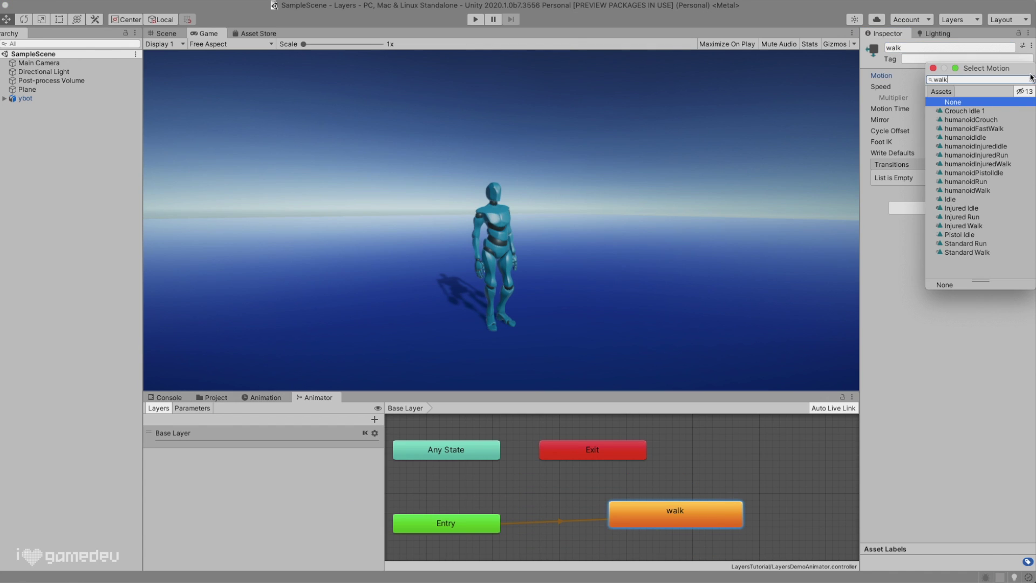
pyautogui.write('walk')
pyautogui.doubleClick(971, 129)
pyautogui.moveTo(697, 524); pyautogui.dragTo(668, 510)
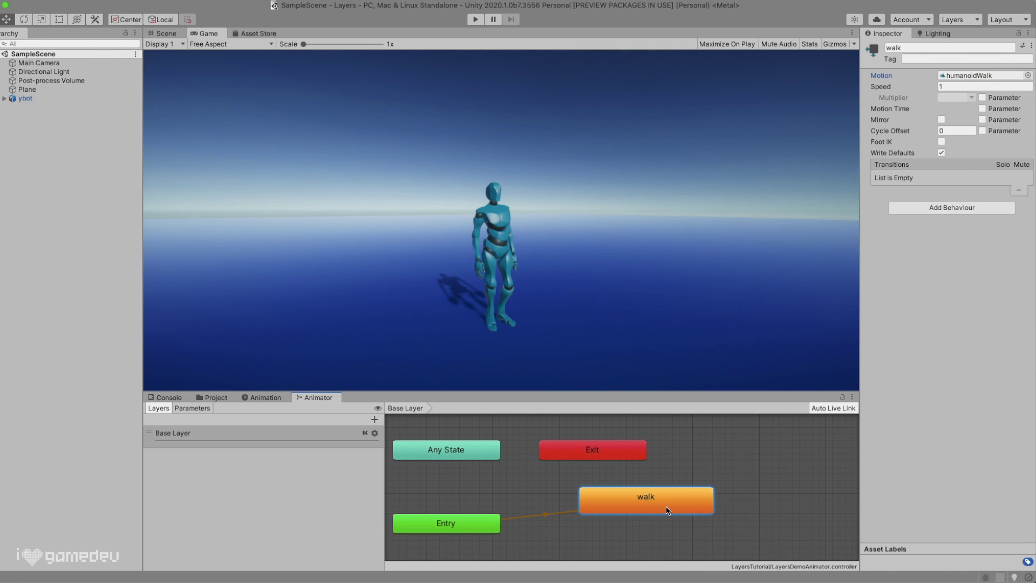
# Add a layer named fast walk, synced to the Base Layer
pyautogui.click(375, 419)
pyautogui.write('fast walk')
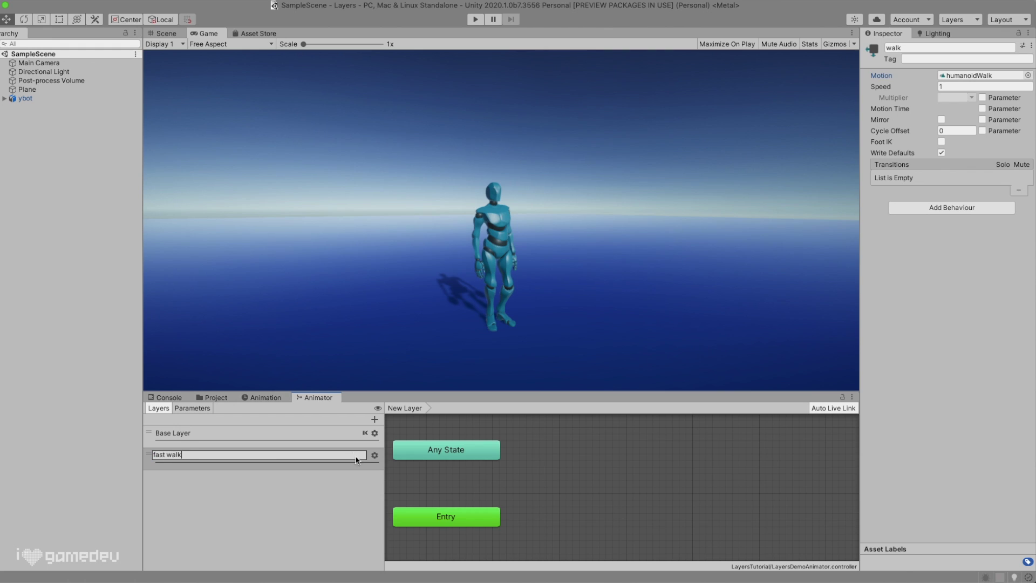
pyautogui.press('Return')
pyautogui.click(374, 457)
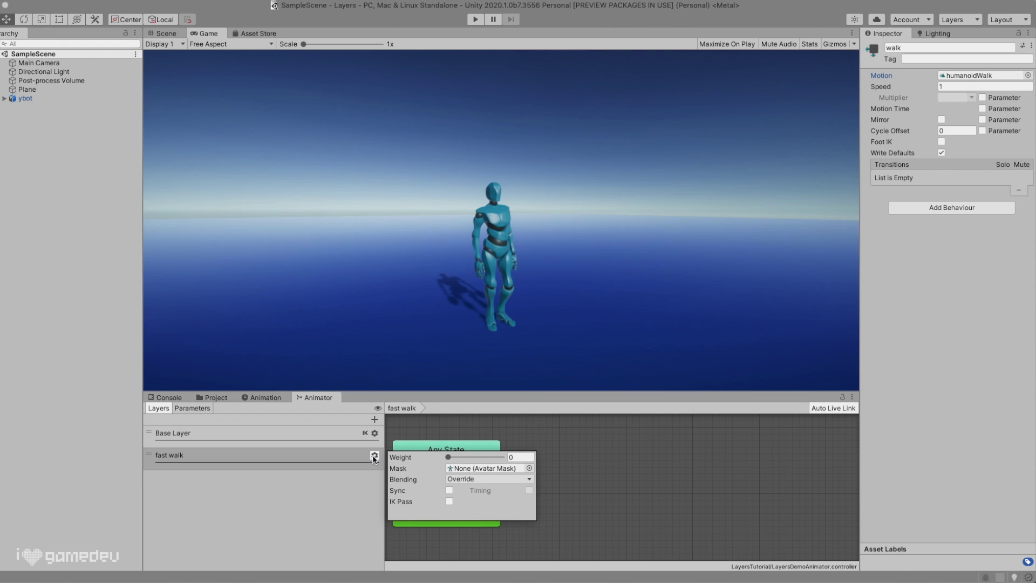
pyautogui.click(449, 491)
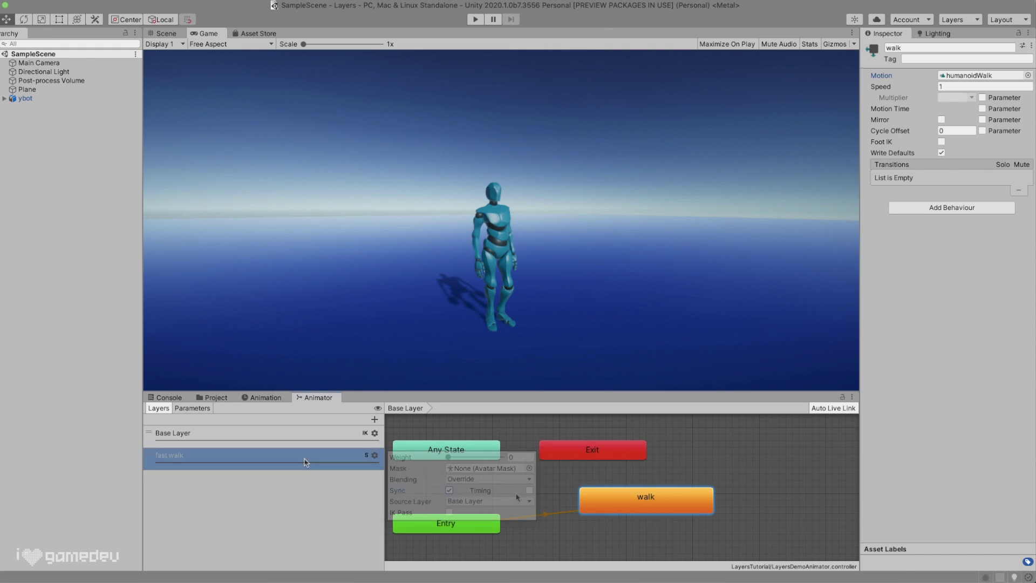
pyautogui.click(610, 499)
# Assign a walk clip to the fast walk layer's synced walk state
pyautogui.click(616, 500)
pyautogui.click(1028, 75)
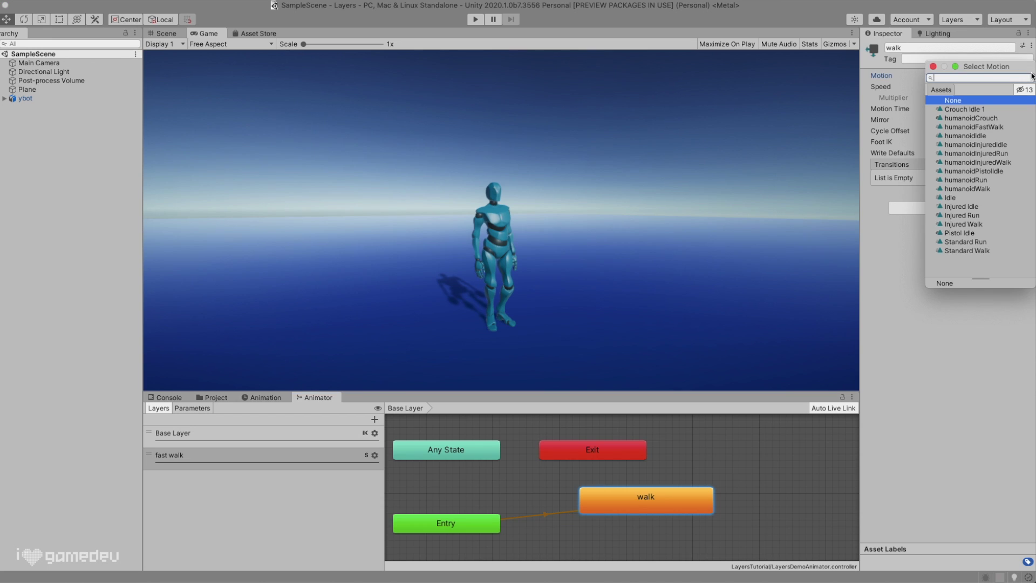
pyautogui.doubleClick(1010, 109)
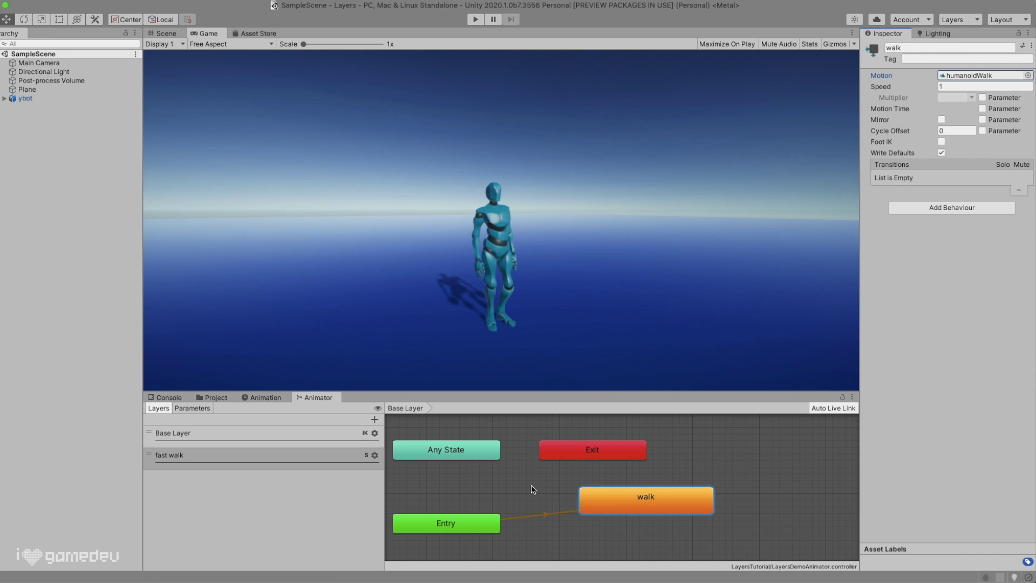
# Play the scene and raise the fast walk layer's weight to 1
pyautogui.click(374, 433)
pyautogui.press('super+p')
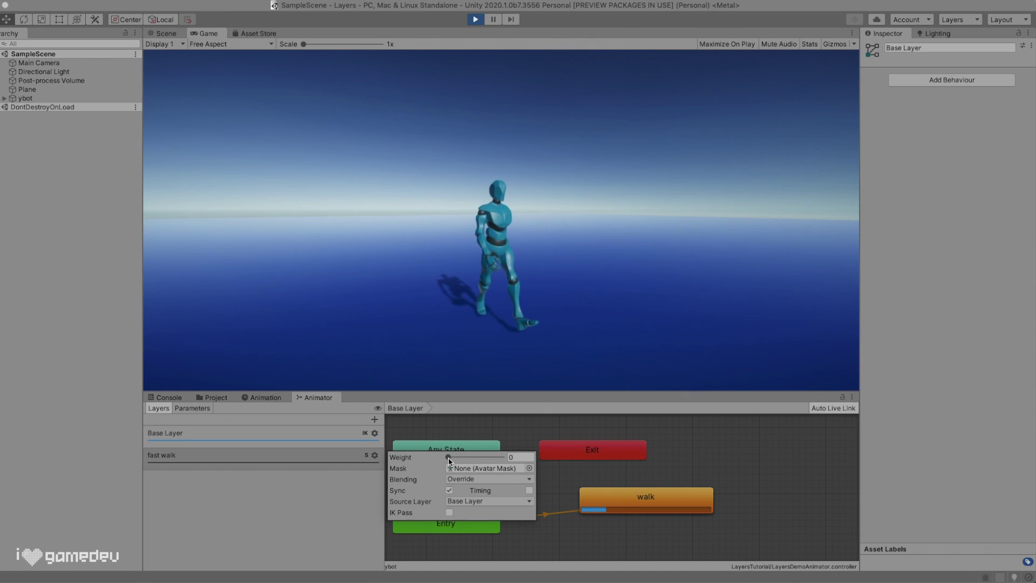
pyautogui.moveTo(448, 461); pyautogui.dragTo(521, 457)
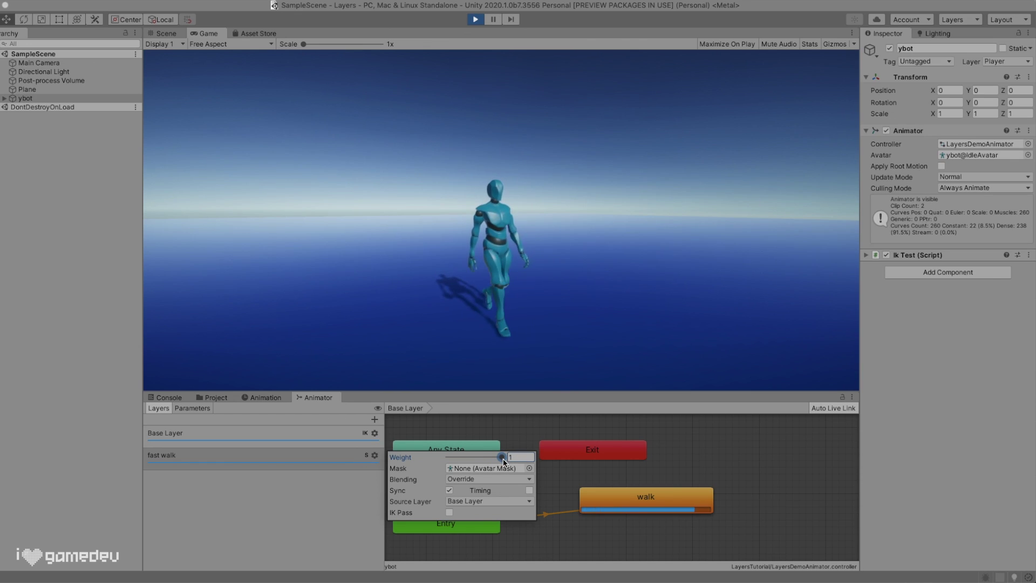
# Enable Timing on the fast walk layer, then turn it back off
pyautogui.click(530, 490)
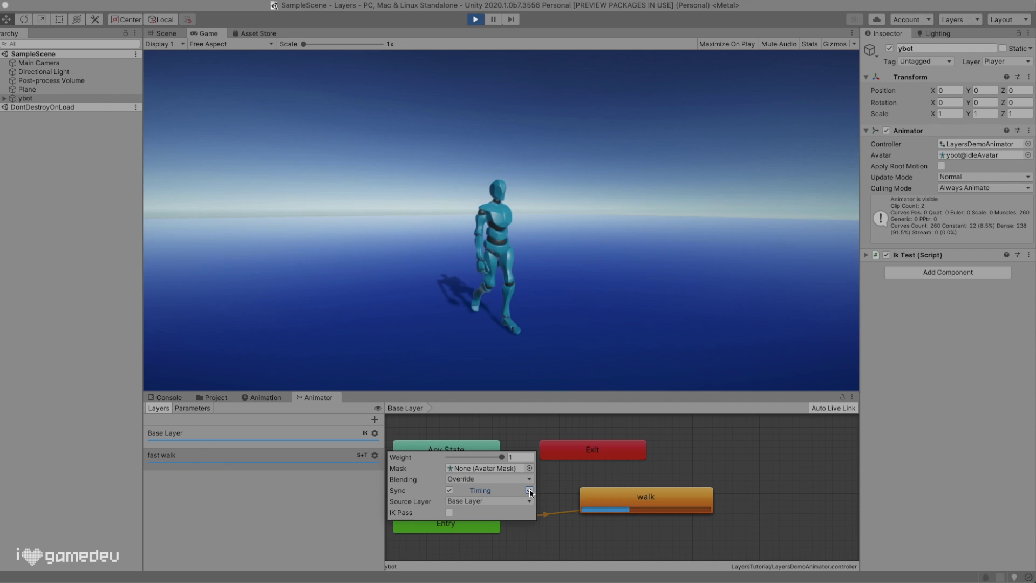
pyautogui.press('Up')
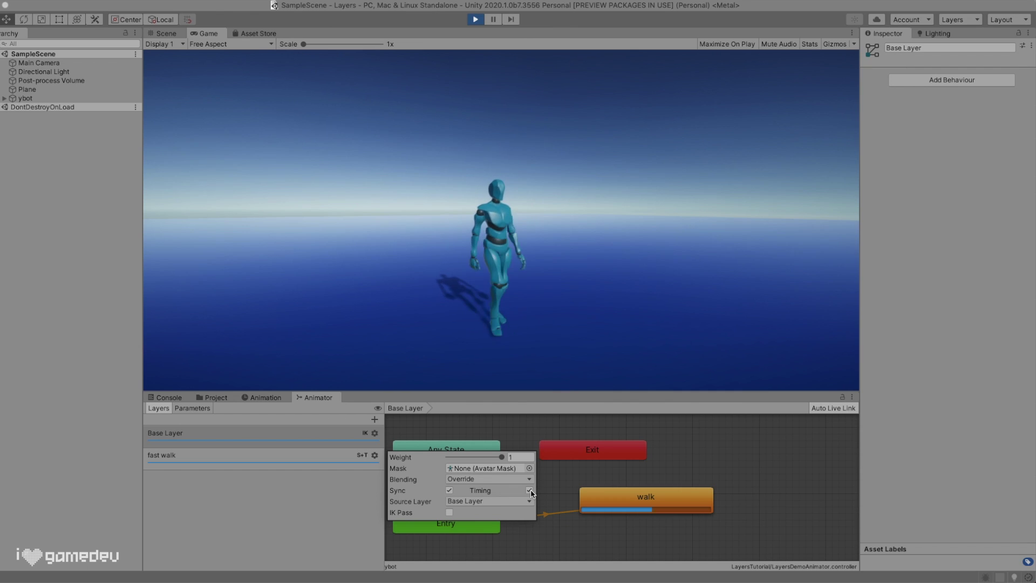
pyautogui.click(530, 490)
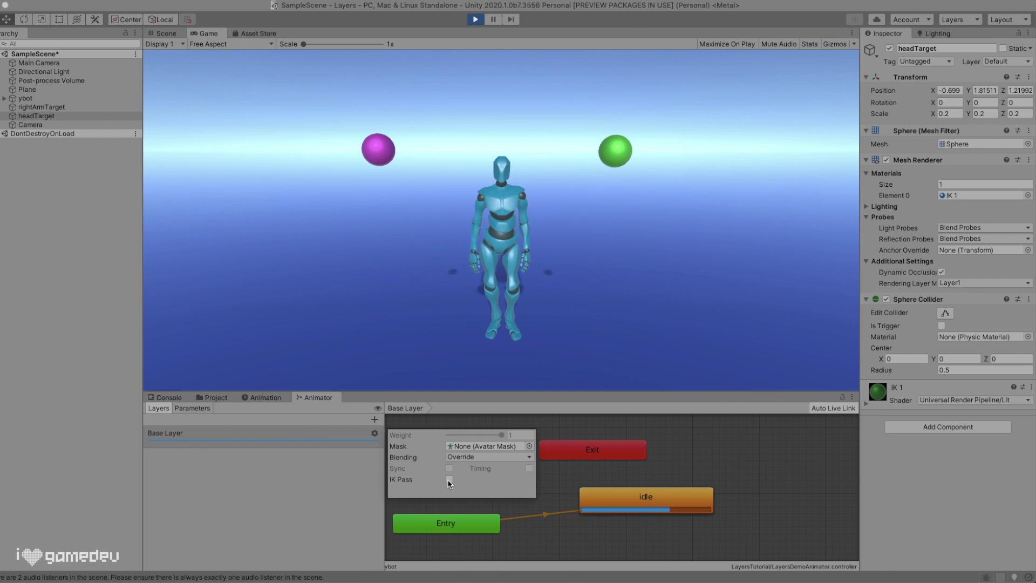
# Toggle Base Layer IK Pass, then slide rightArmTarget along Z and headTarget to -1.27, 2.11
pyautogui.click(449, 479)
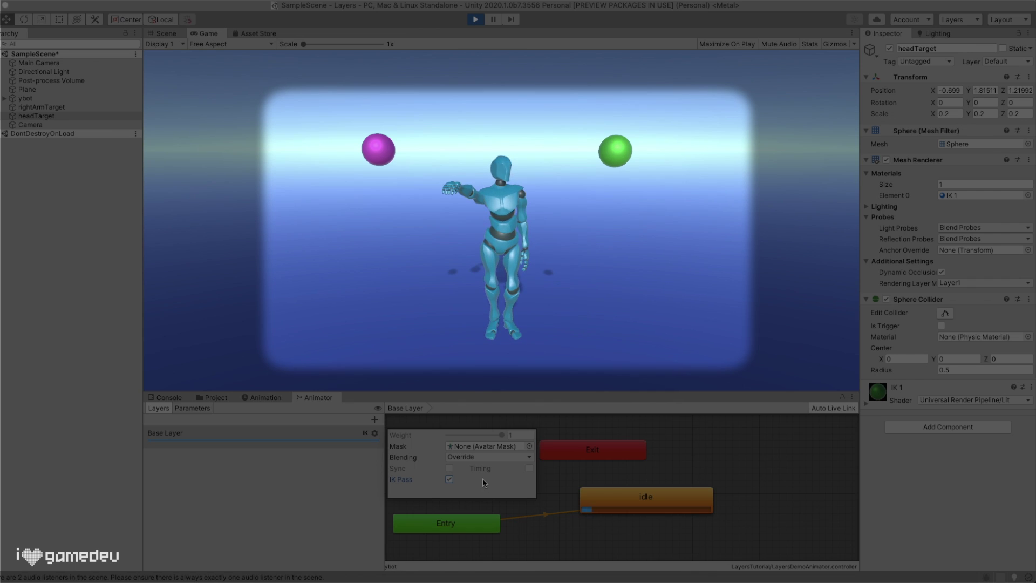
pyautogui.click(449, 480)
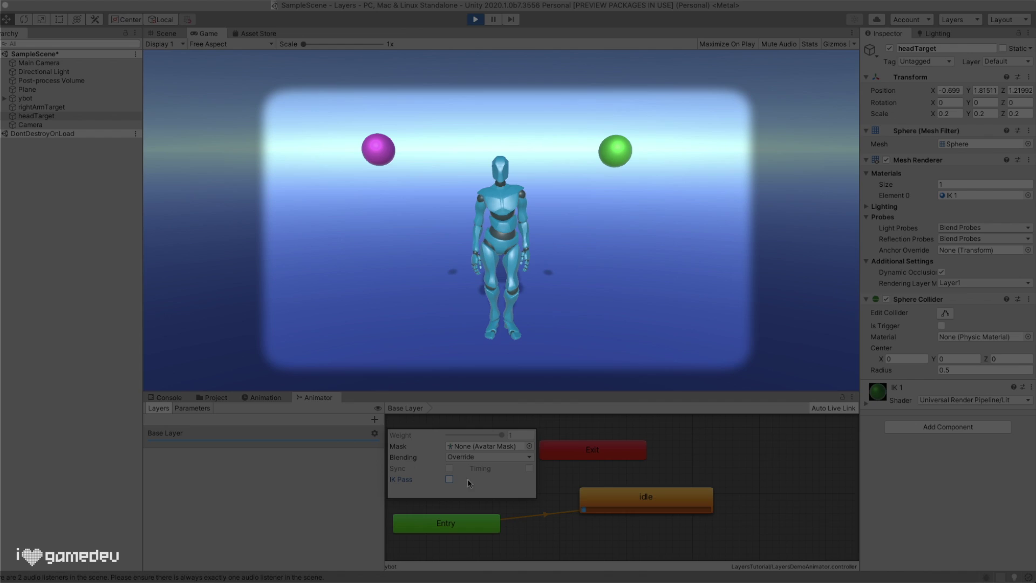
pyautogui.moveTo(1003, 91); pyautogui.dragTo(981, 92)
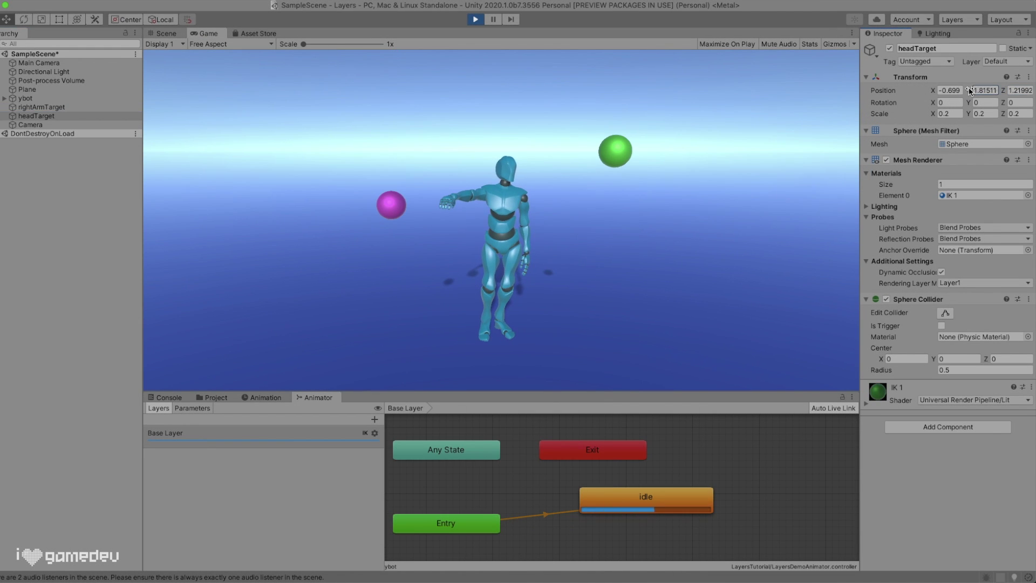
pyautogui.moveTo(970, 92)
pyautogui.mouseDown()
pyautogui.moveTo(961, 92)
pyautogui.moveTo(977, 92)
pyautogui.mouseUp()
pyautogui.moveTo(933, 92)
pyautogui.mouseDown()
pyautogui.moveTo(910, 94)
pyautogui.moveTo(961, 93)
pyautogui.moveTo(921, 98)
pyautogui.mouseUp()
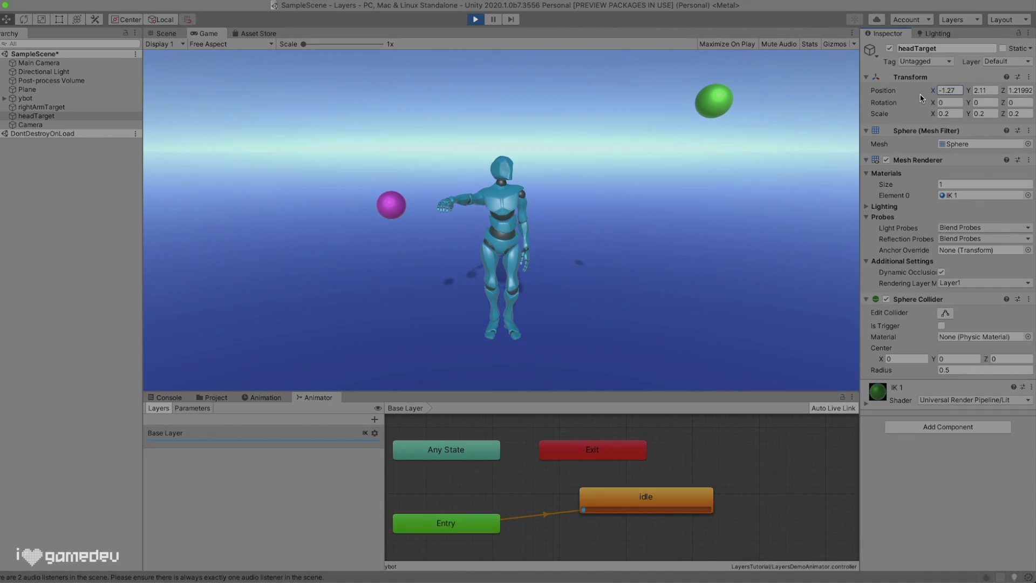